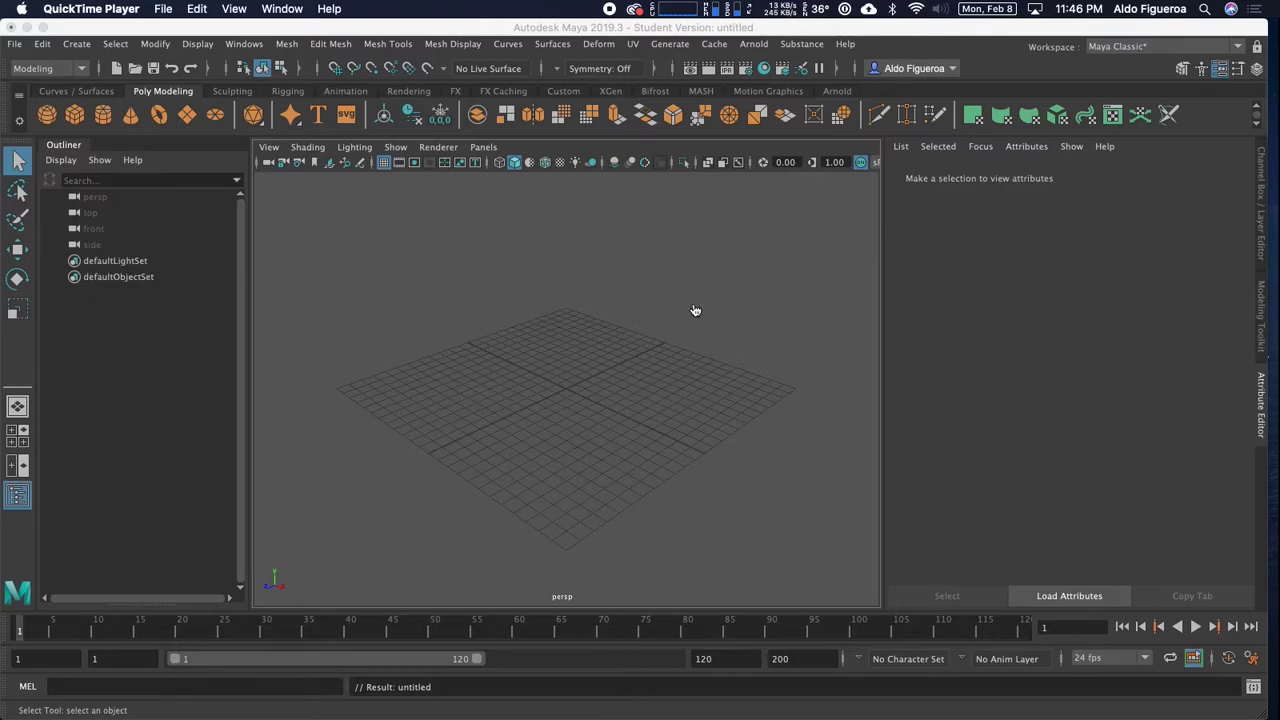
Switch to Illustrator, select the whole SEGA logo group on the artboard and copy it.
key(super+Tab)
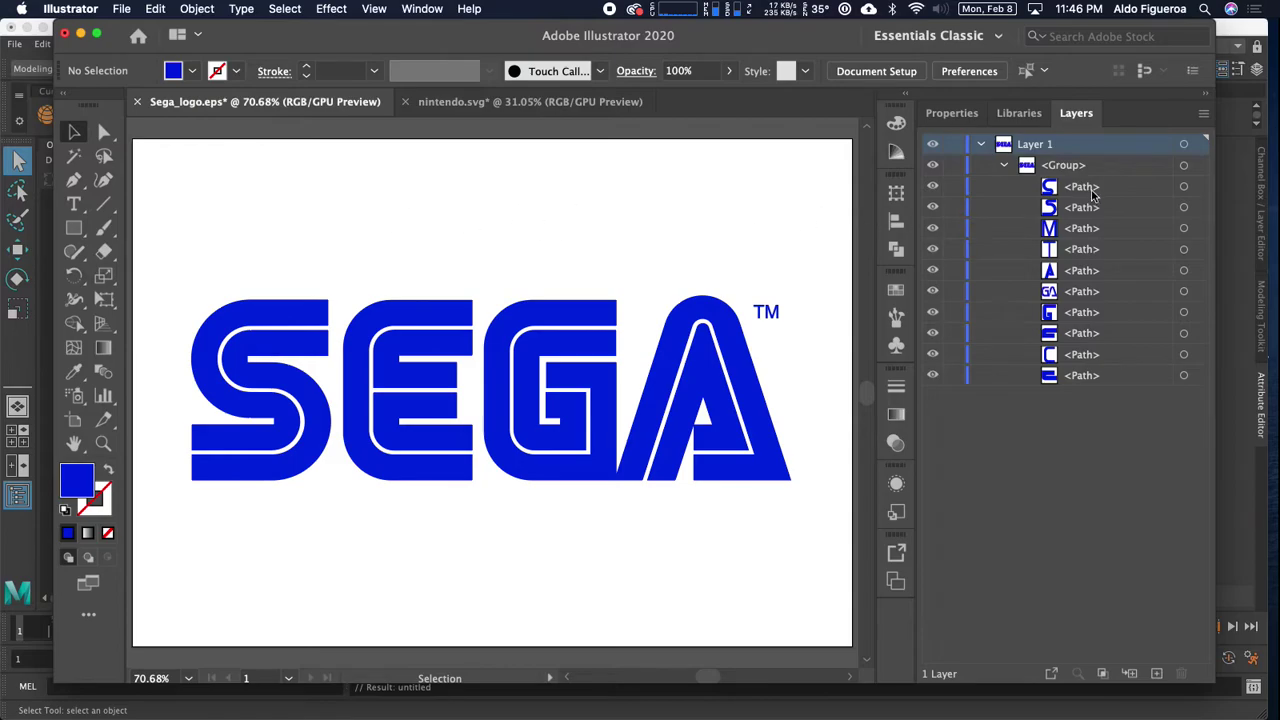
click(1184, 165)
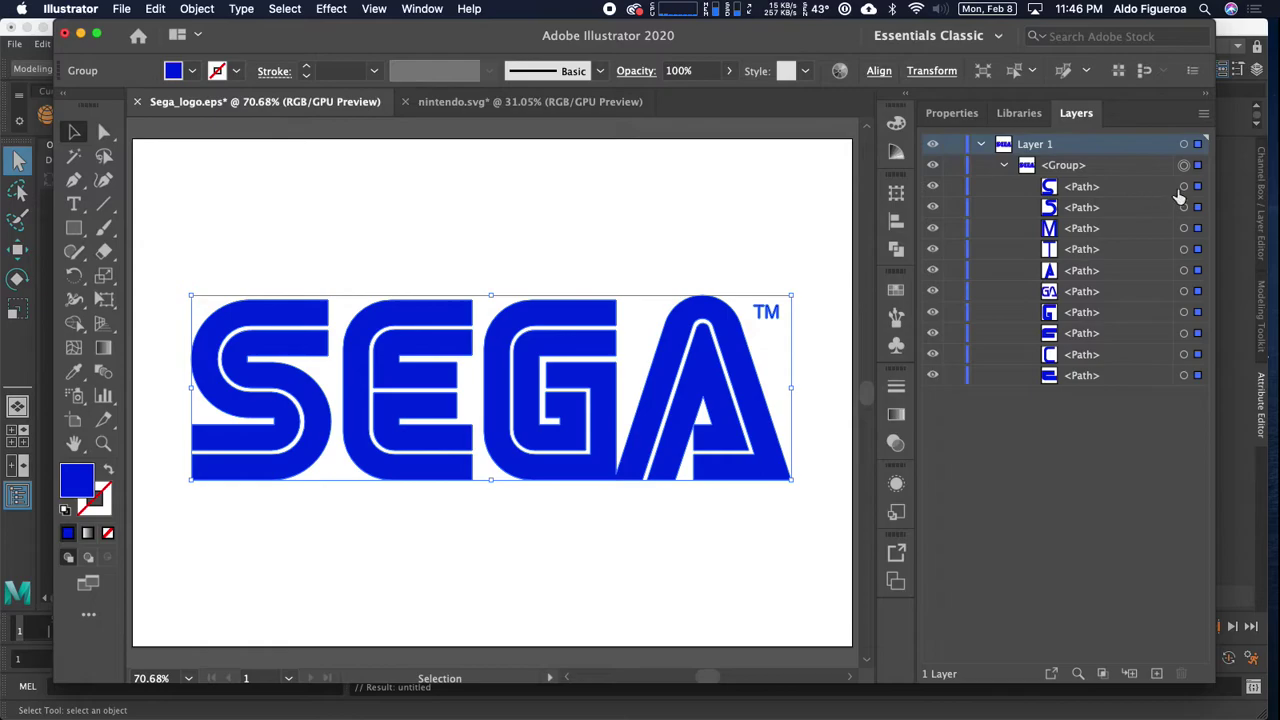
click(209, 171)
drag(178, 267, 817, 514)
click(155, 9)
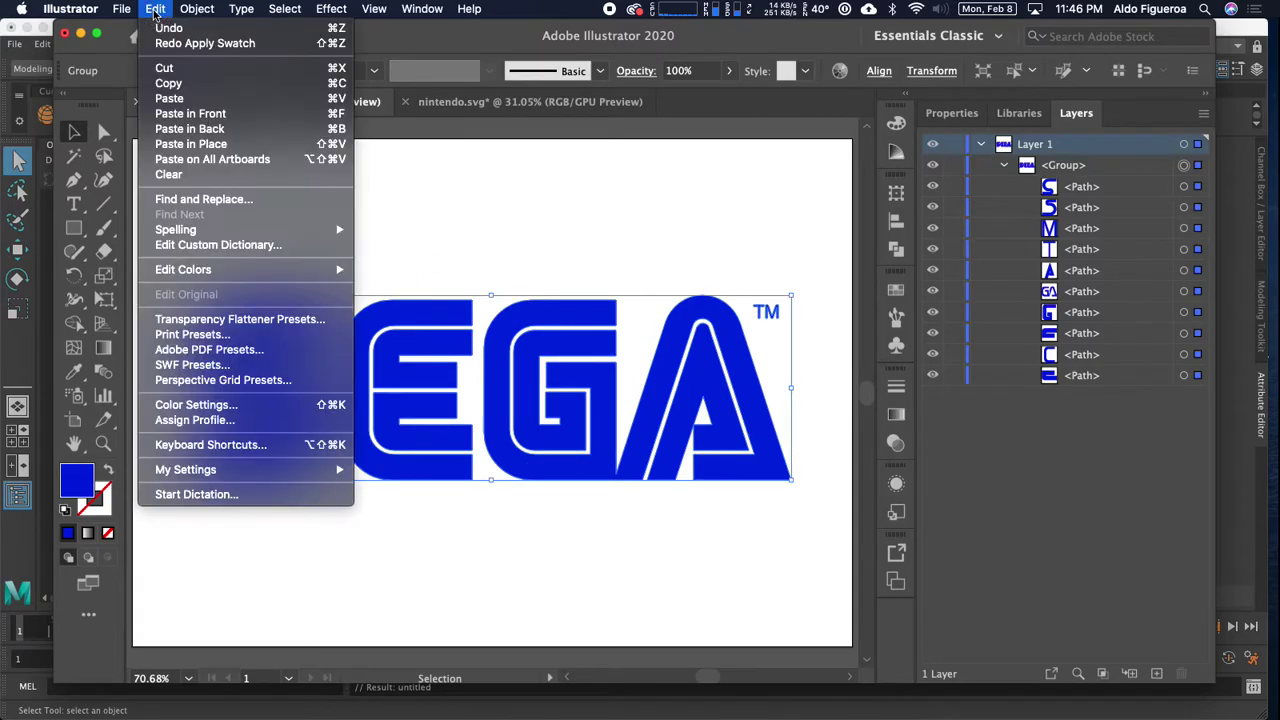
click(168, 83)
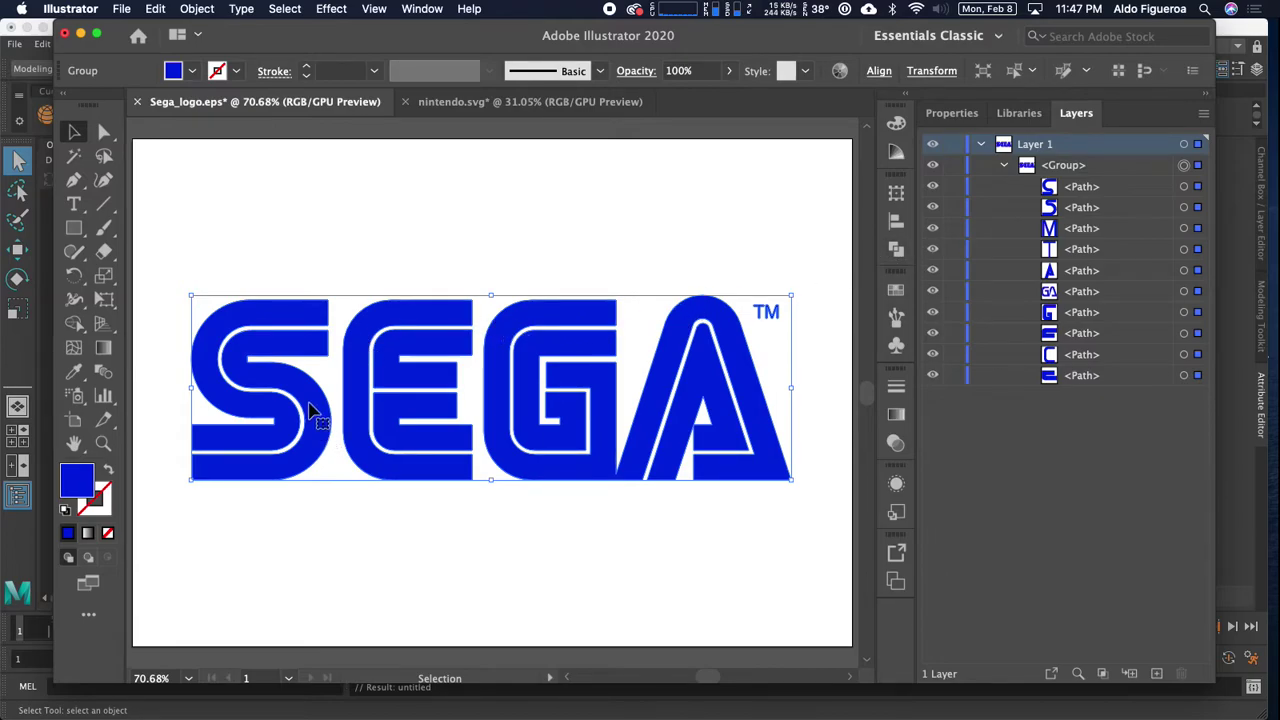
Switch back to Maya and create a new SVG object in the empty scene.
click(42, 353)
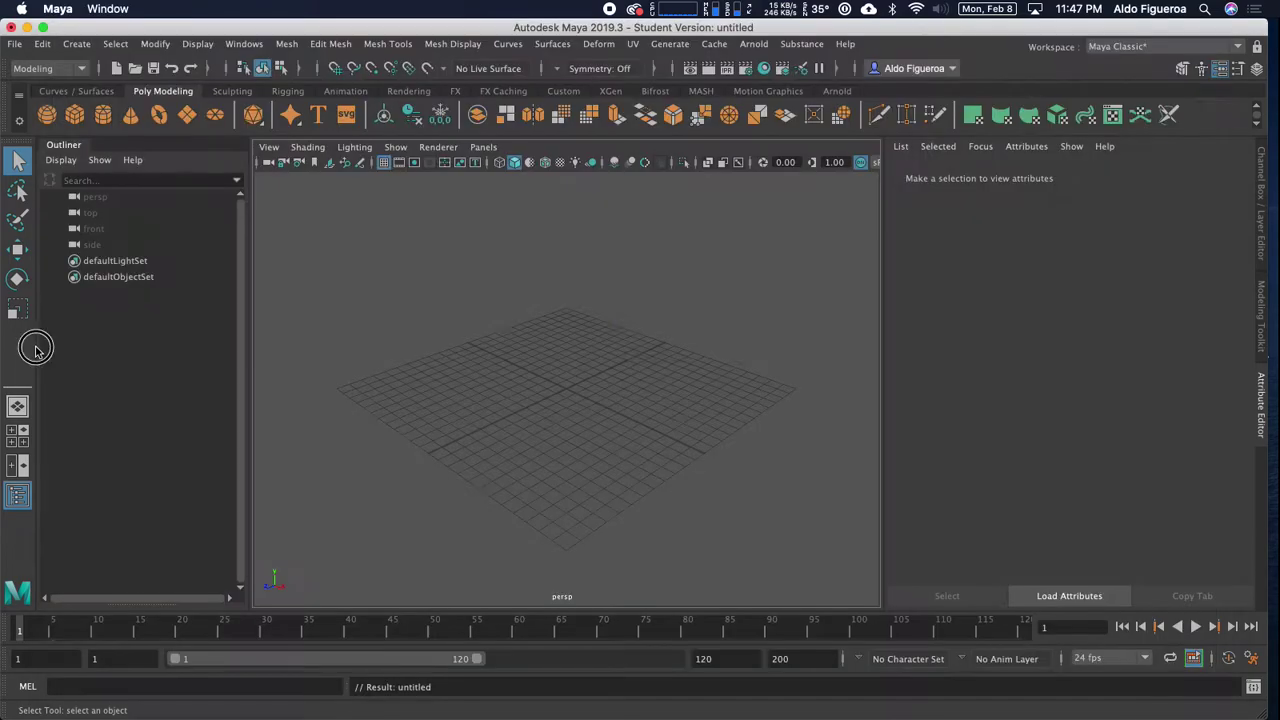
click(43, 45)
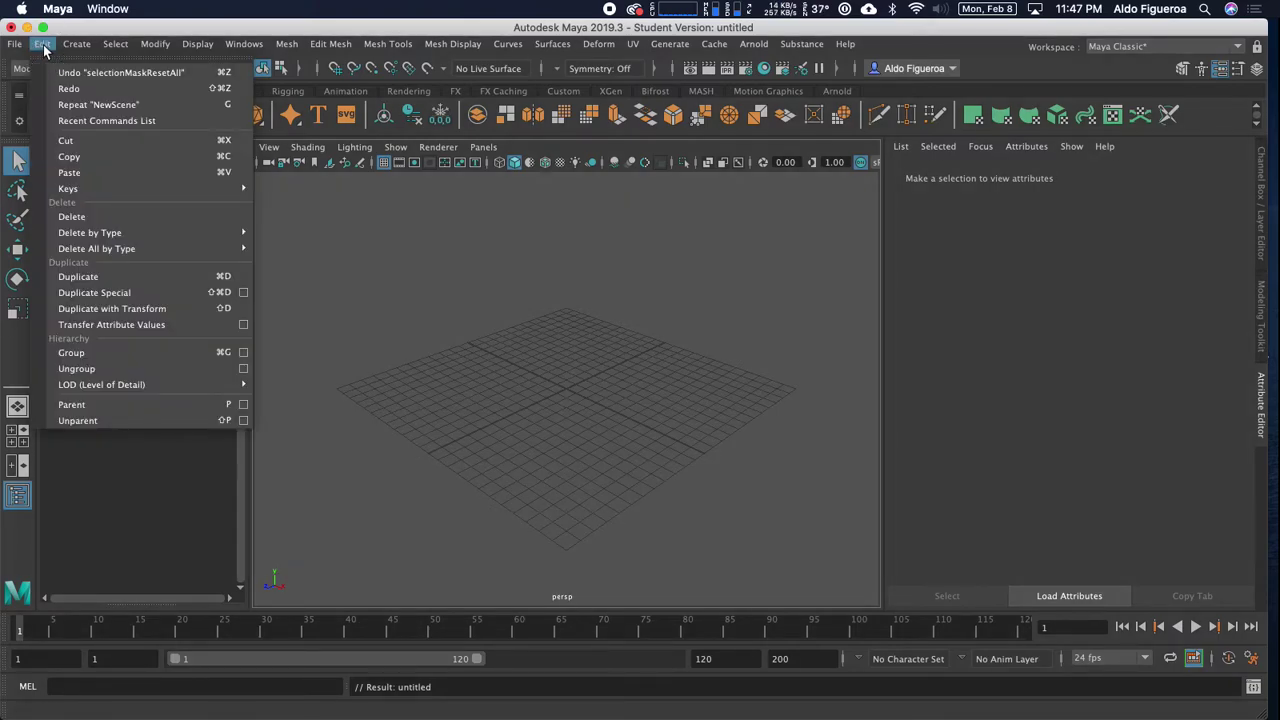
mouse_move(78, 50)
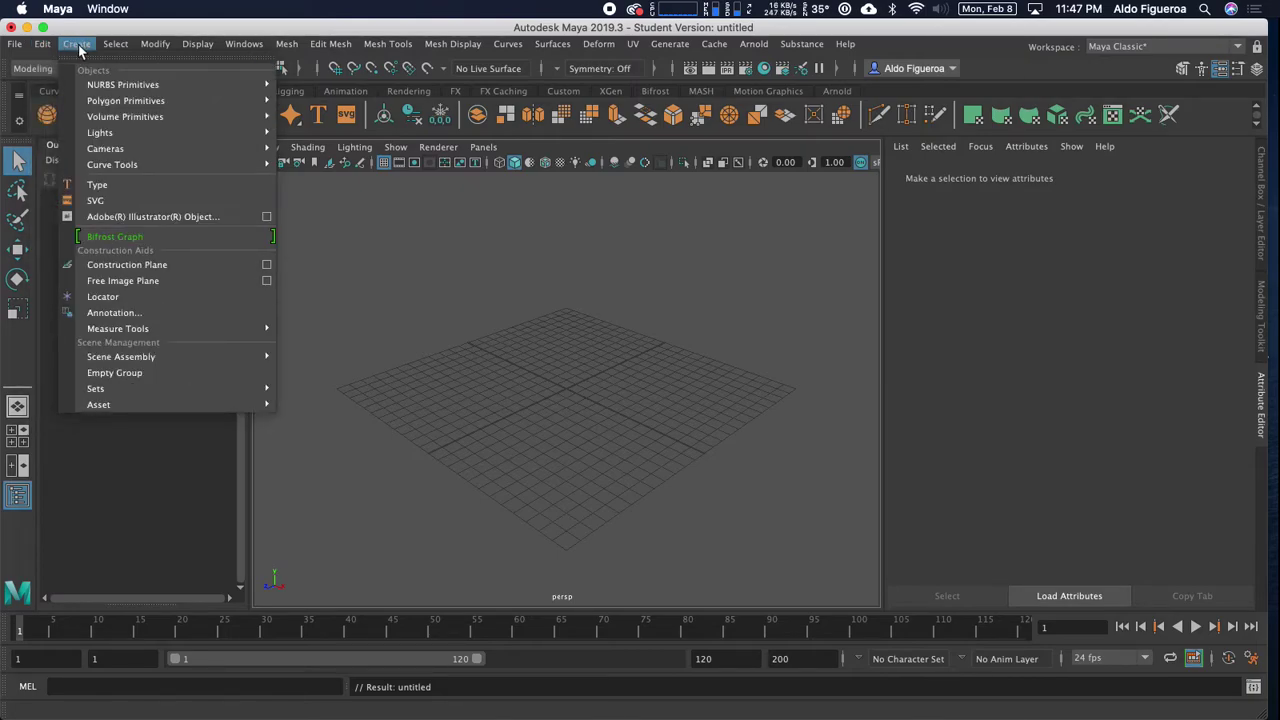
click(112, 206)
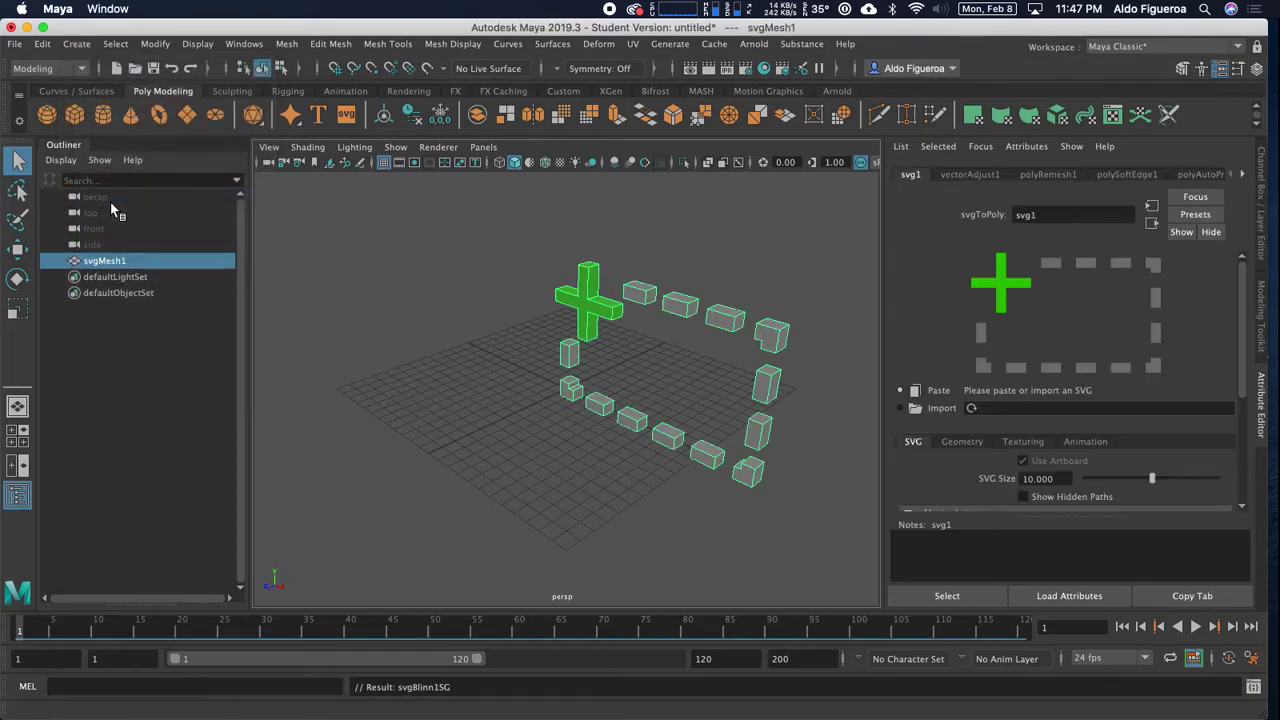
alt+drag(540, 408, 642, 388)
alt+middle_drag(643, 386, 531, 429)
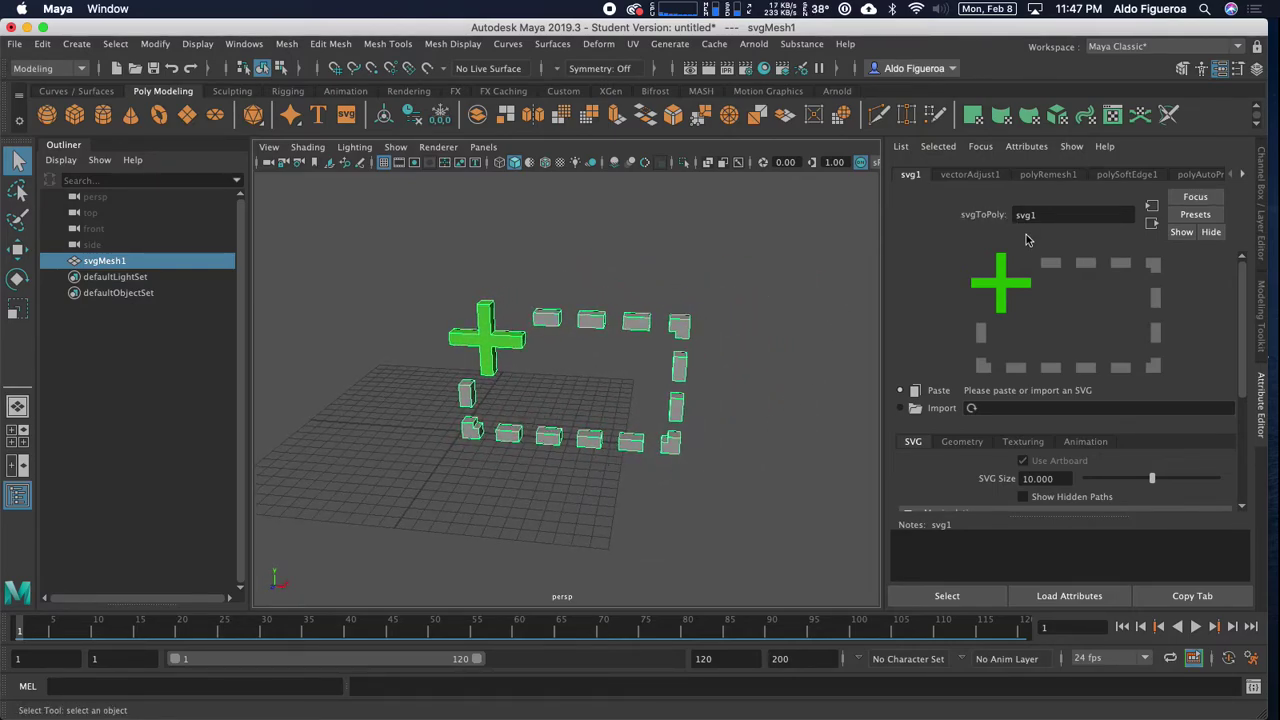
Paste the copied SEGA logo into the SVG object, replacing its placeholder shape.
click(940, 391)
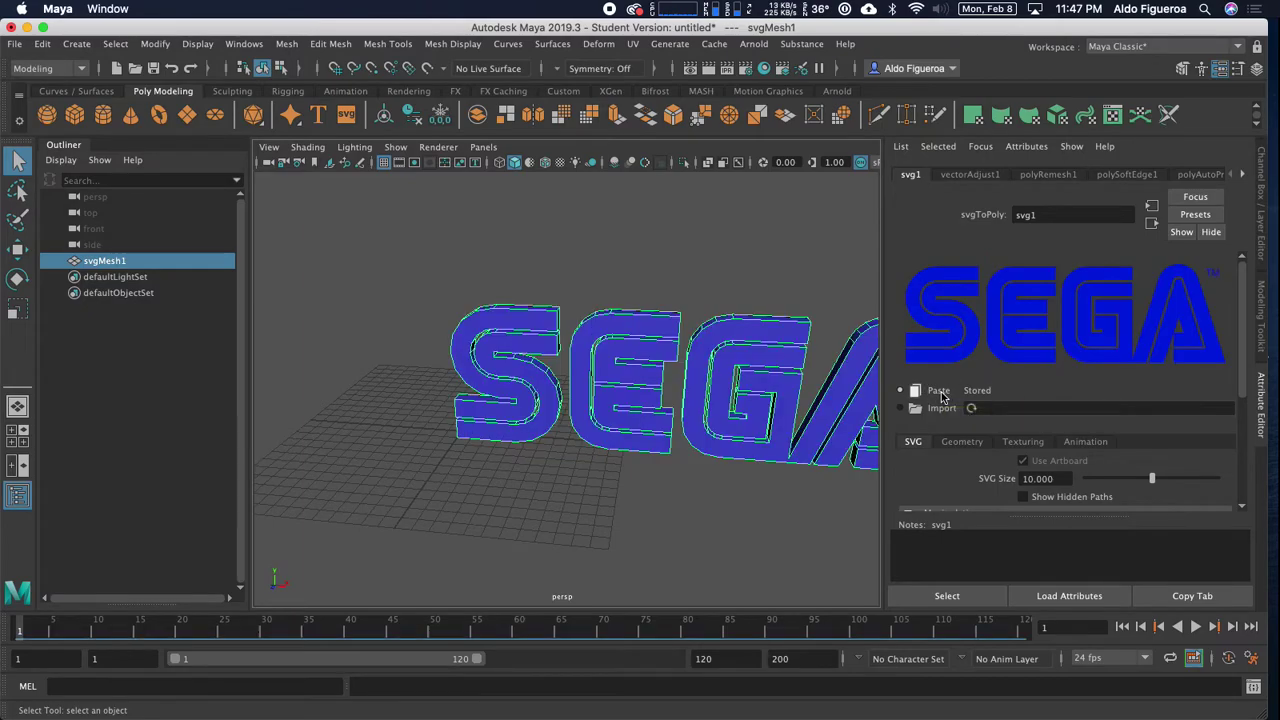
alt+middle_drag(745, 300, 606, 277)
alt+drag(709, 288, 643, 333)
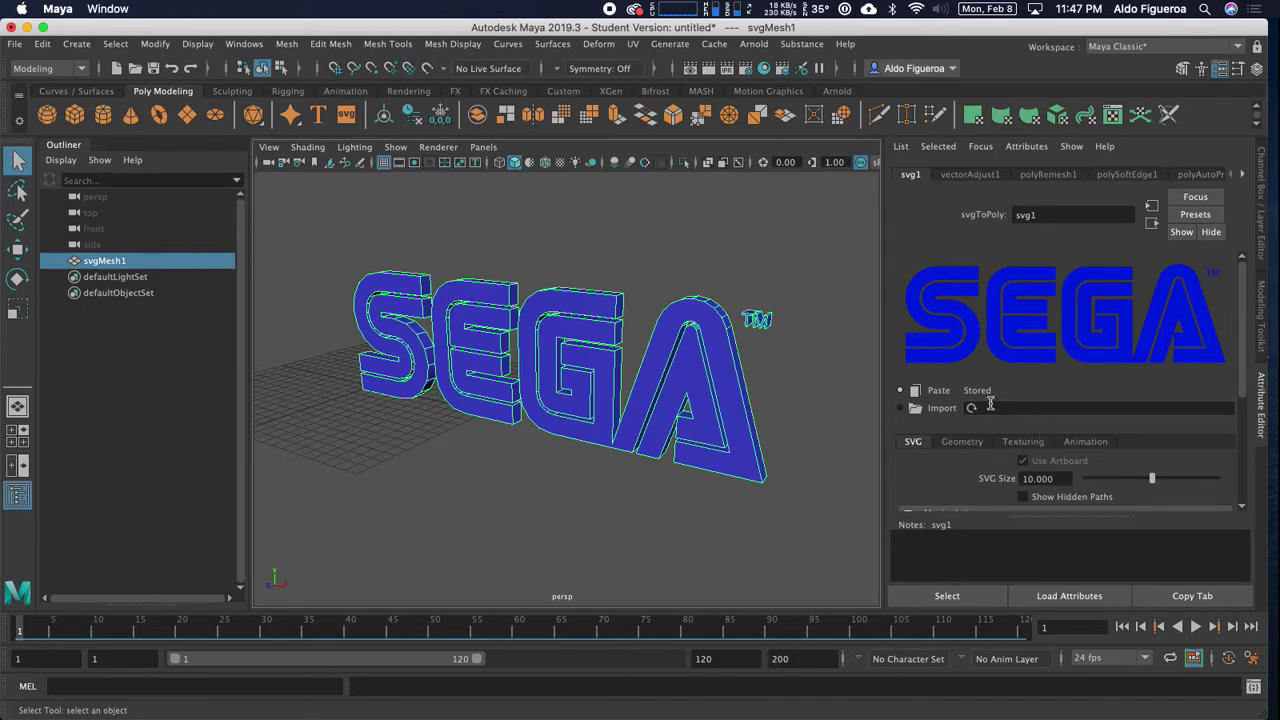
Try reducing the logo's SVG Size to 7.778, and undo the change.
scroll(1064, 369, down, 3)
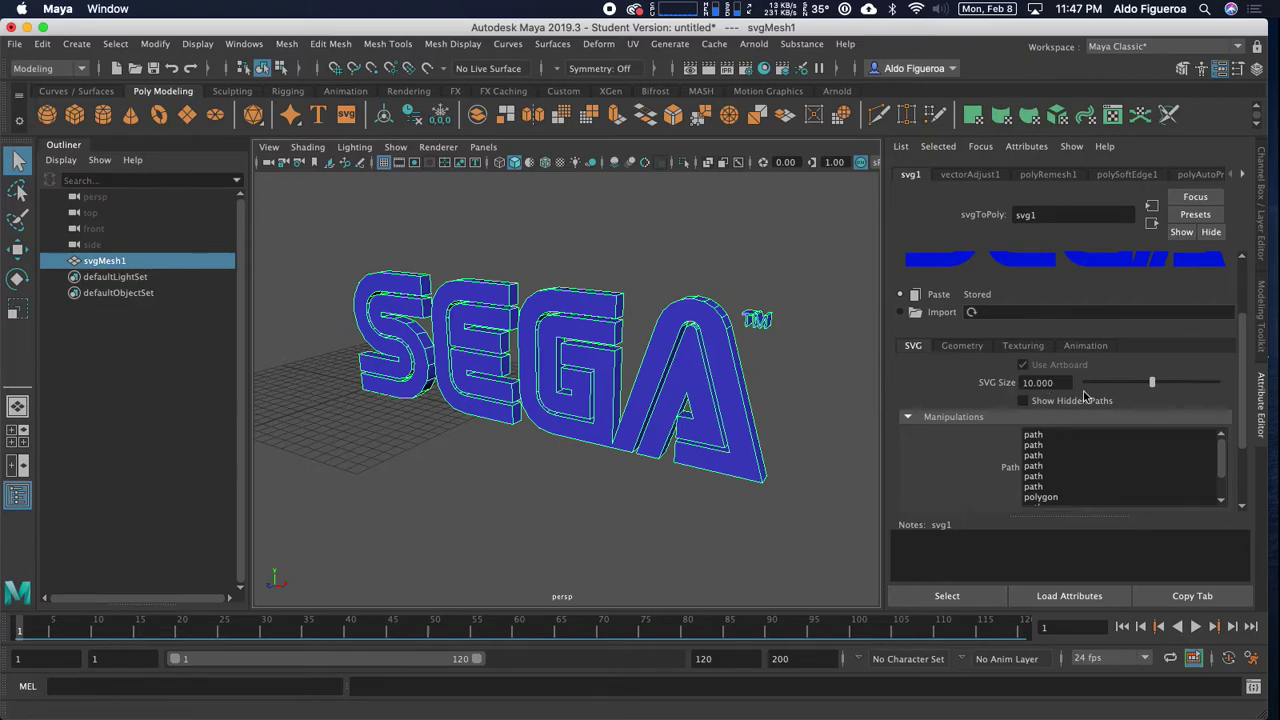
mouse_move(1150, 384)
mouse_down()
mouse_move(1122, 390)
mouse_move(1135, 390)
mouse_up()
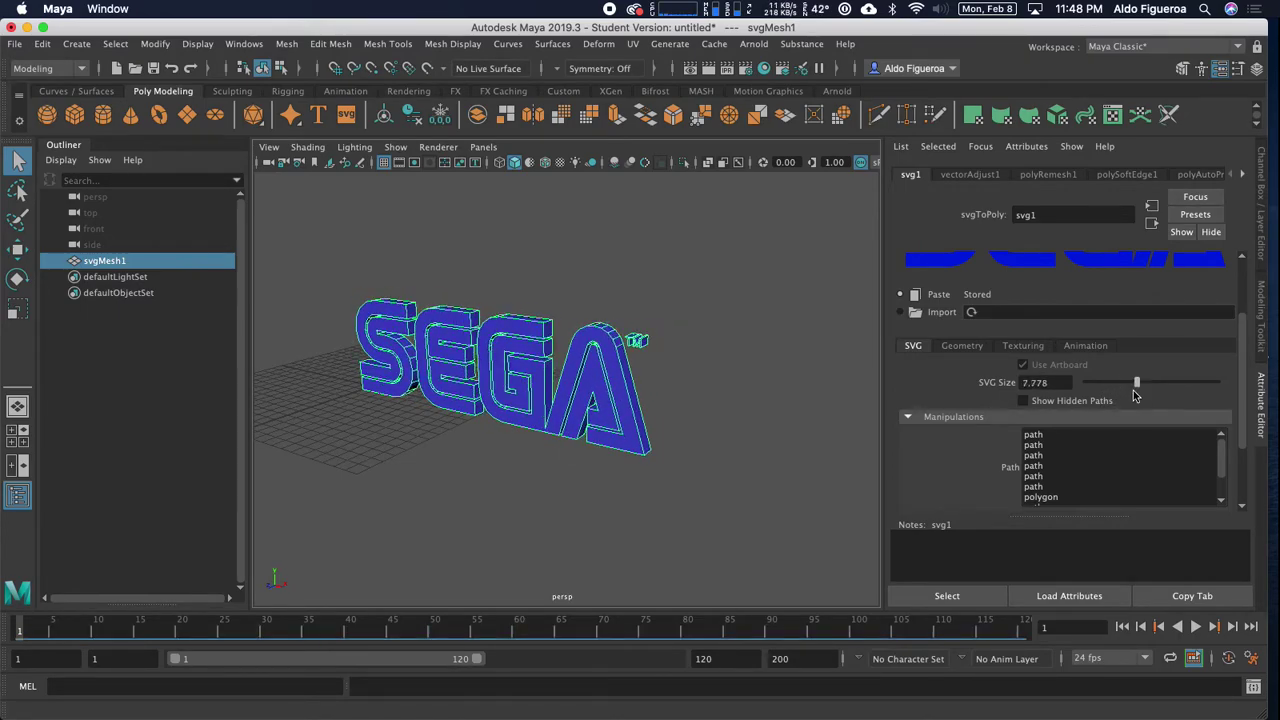
key(super+z)
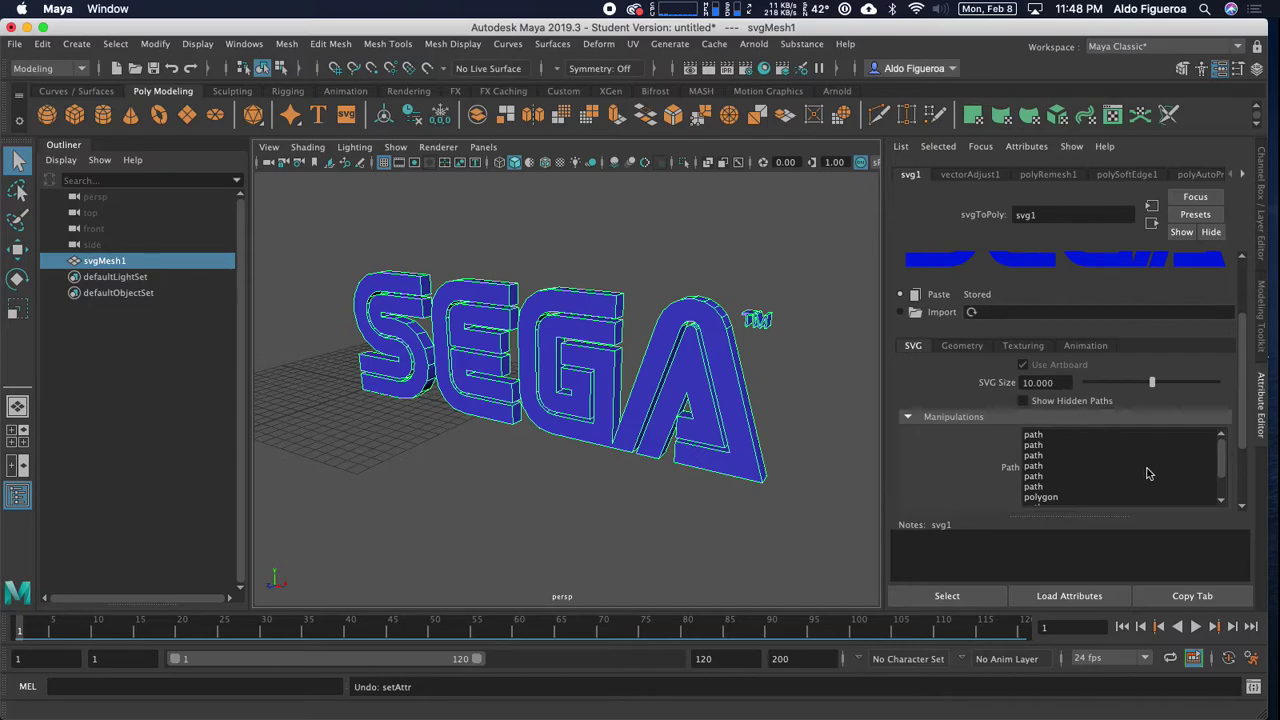
Go through the entries in the SVG's path list to identify the logo part each one controls, ending on the last path.
mouse_move(1220, 448)
mouse_down()
mouse_move(1219, 483)
mouse_move(1221, 446)
mouse_up()
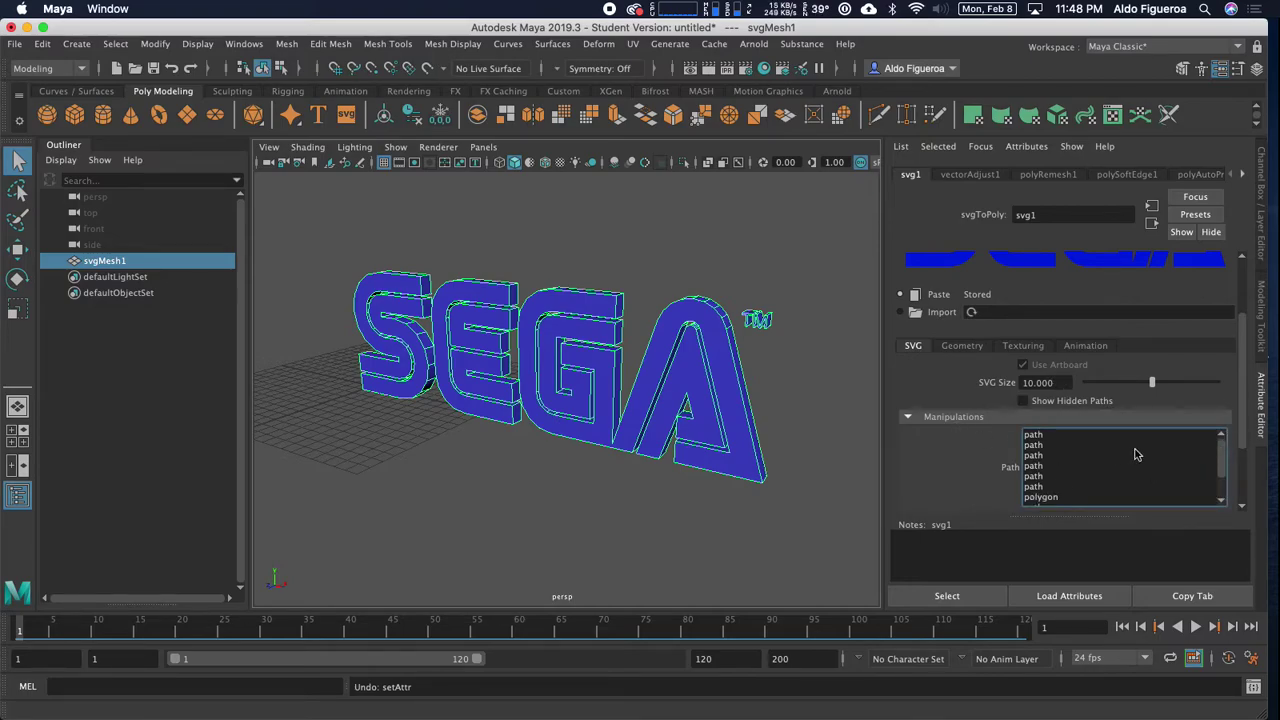
click(1060, 435)
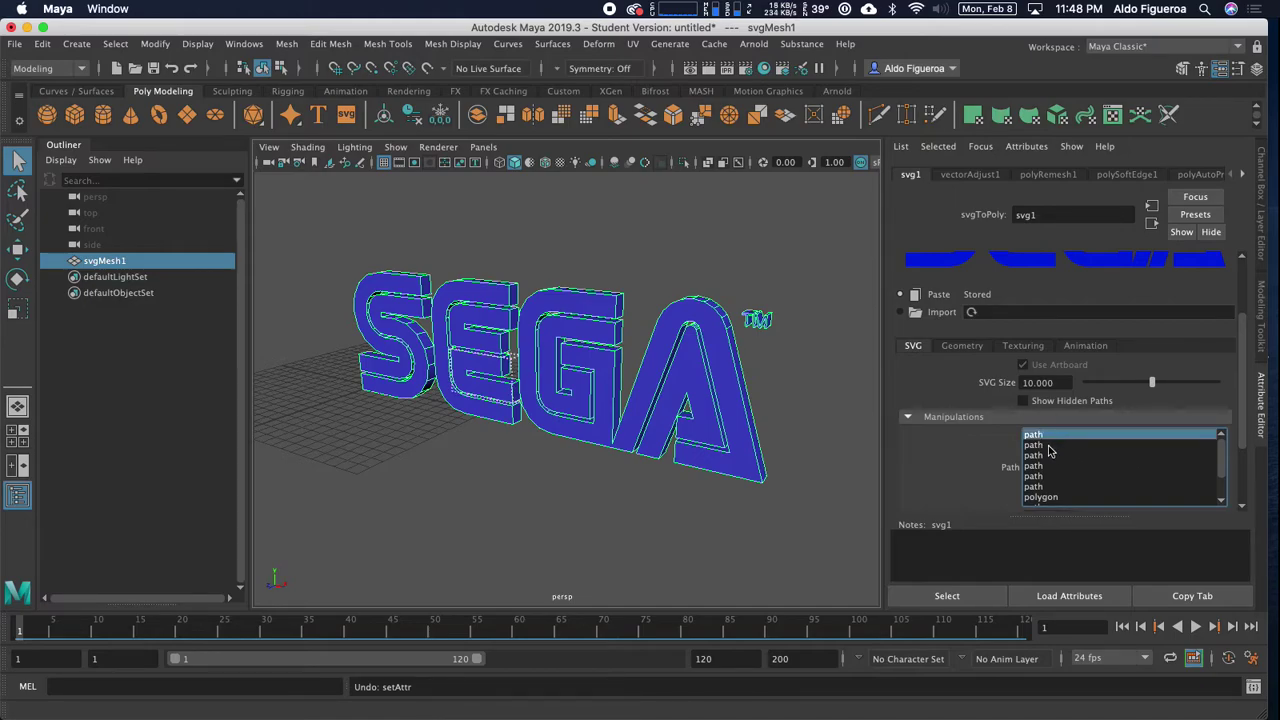
click(1049, 446)
click(1048, 456)
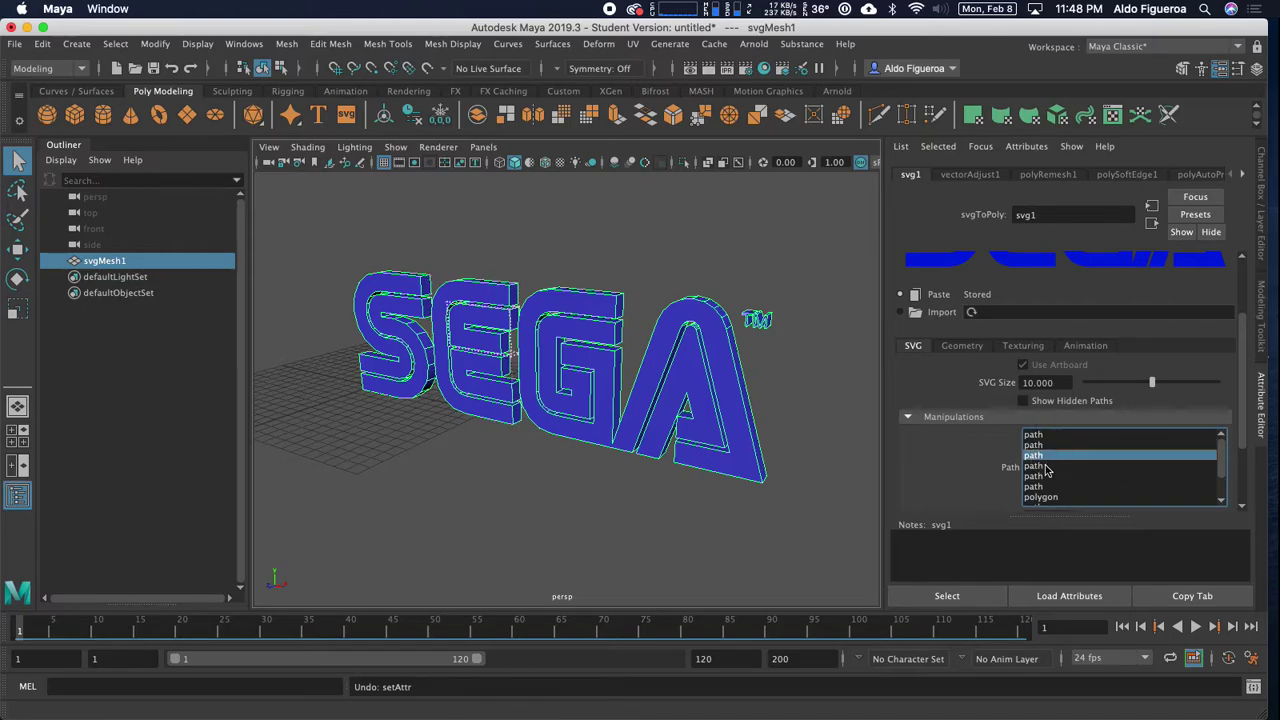
click(1047, 466)
click(1043, 477)
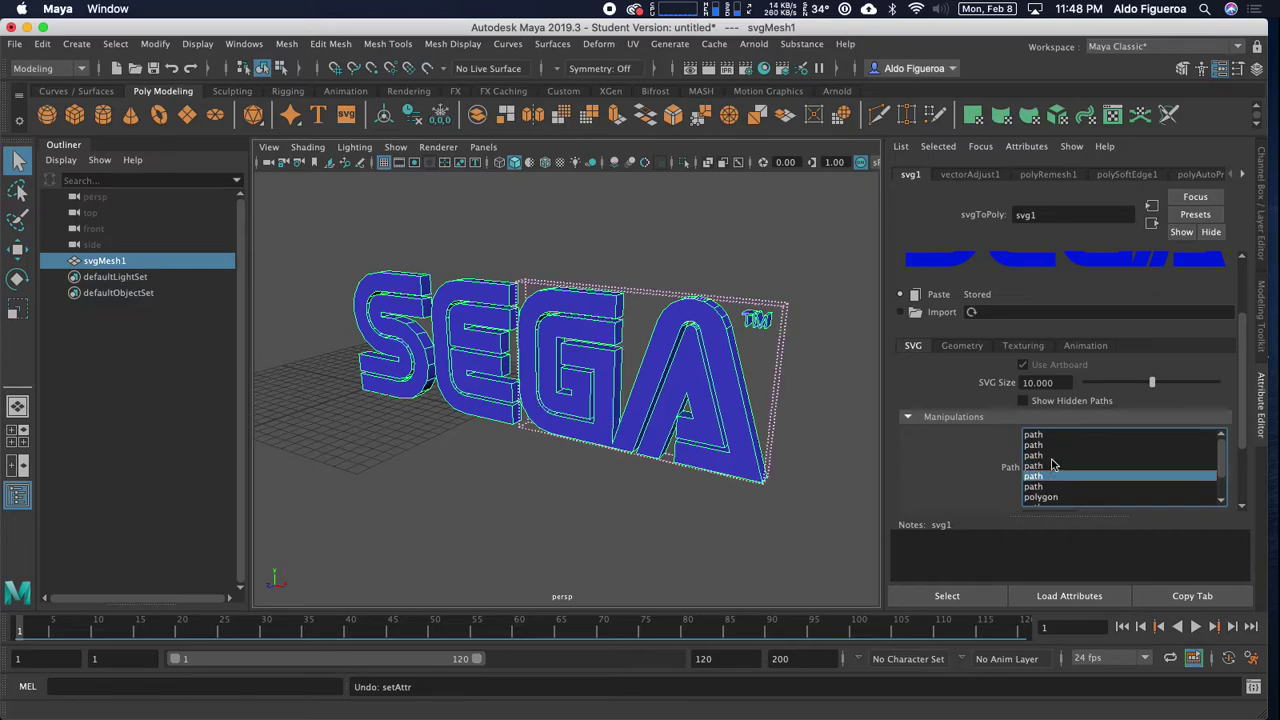
click(1049, 438)
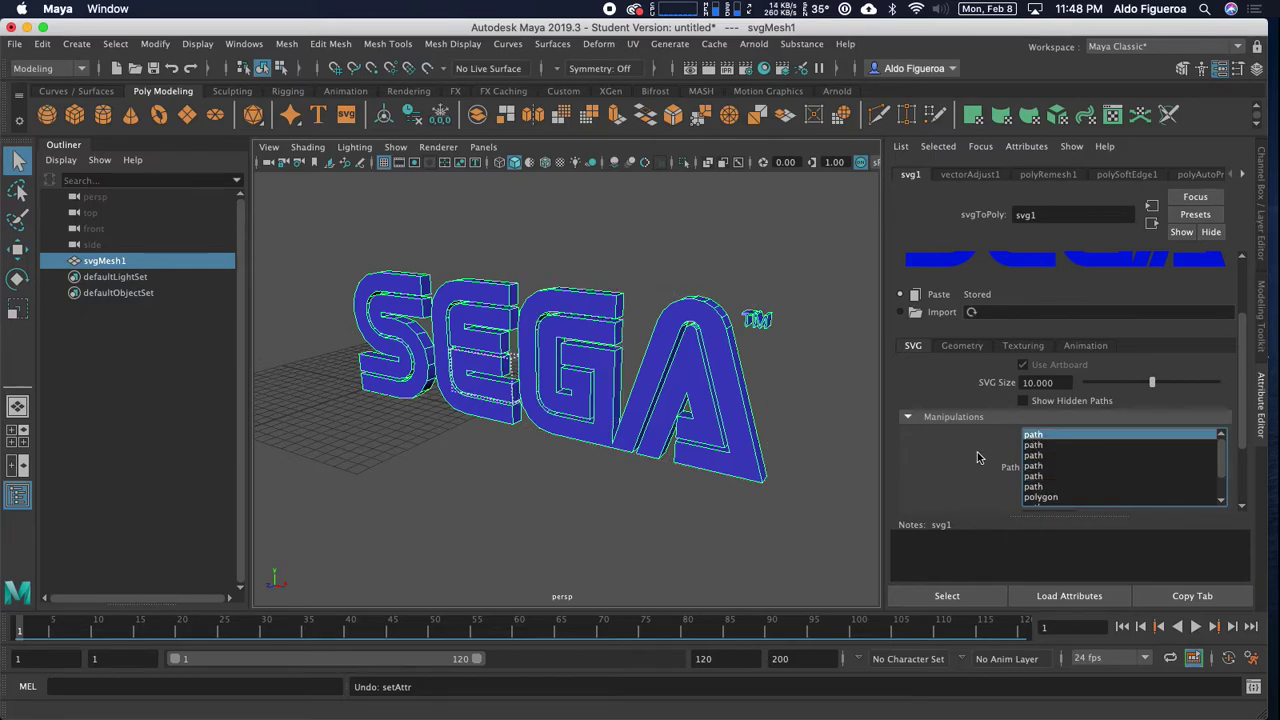
scroll(978, 455, down, 2)
click(1035, 439)
scroll(1036, 440, down, 3)
click(1036, 401)
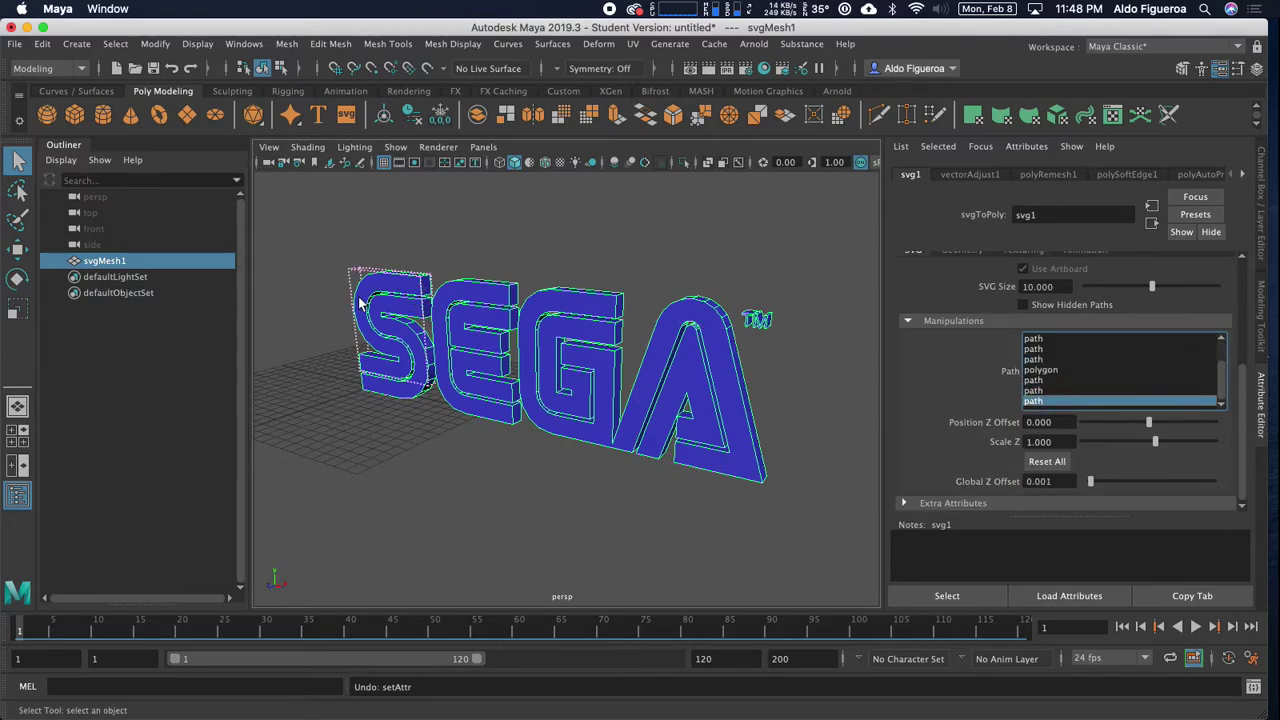
Try adjusting the last path's Z position offset and the SVG's global Z offset, undoing both changes.
click(1036, 401)
mouse_move(1148, 422)
mouse_down()
mouse_move(1172, 421)
mouse_move(1132, 423)
mouse_move(1155, 444)
mouse_move(1184, 432)
mouse_move(1163, 440)
mouse_up()
scroll(1161, 459, down, 1)
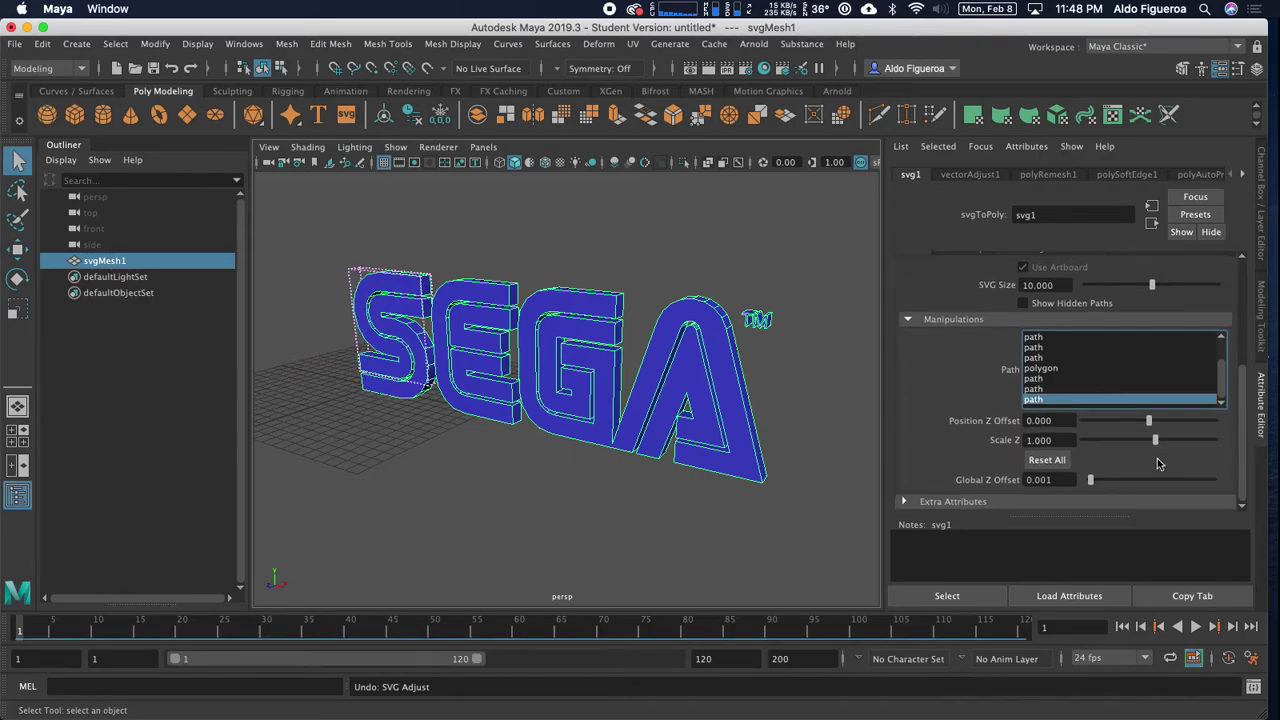
drag(1090, 480, 1103, 480)
key(super+z)
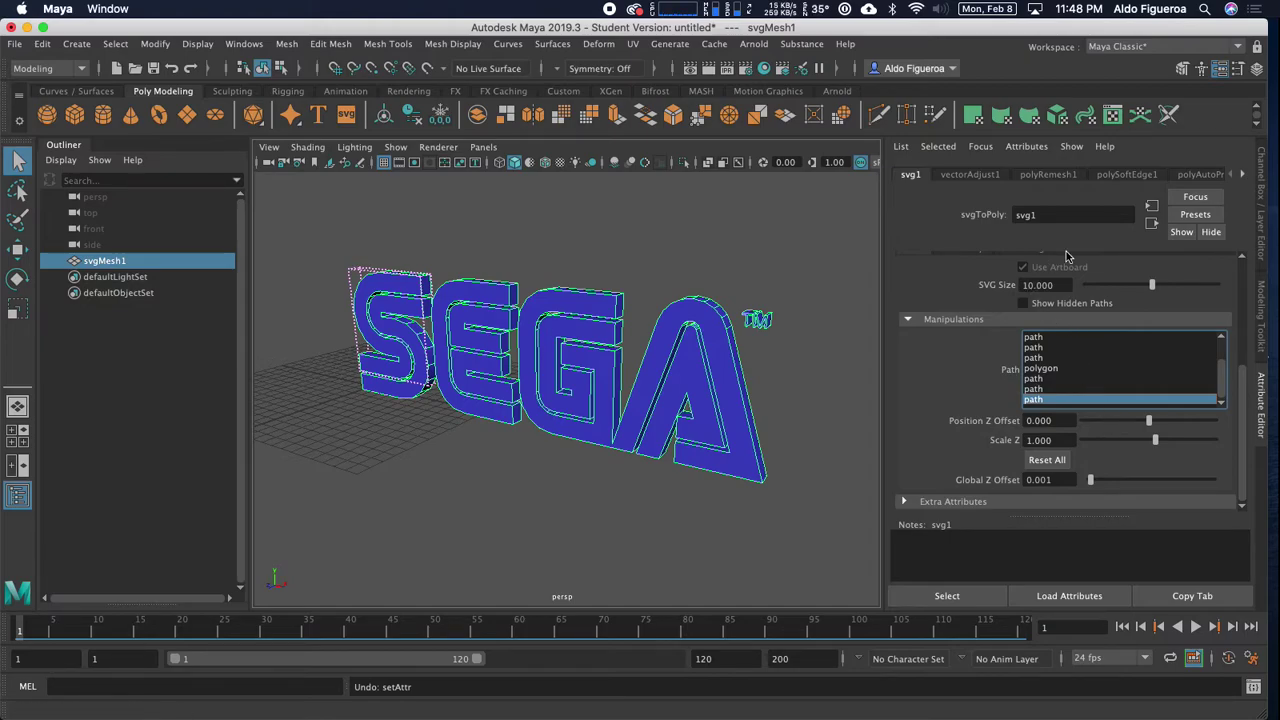
Reselect the logo mesh and open the geometry settings of its svg1 node.
scroll(1110, 366, up, 3)
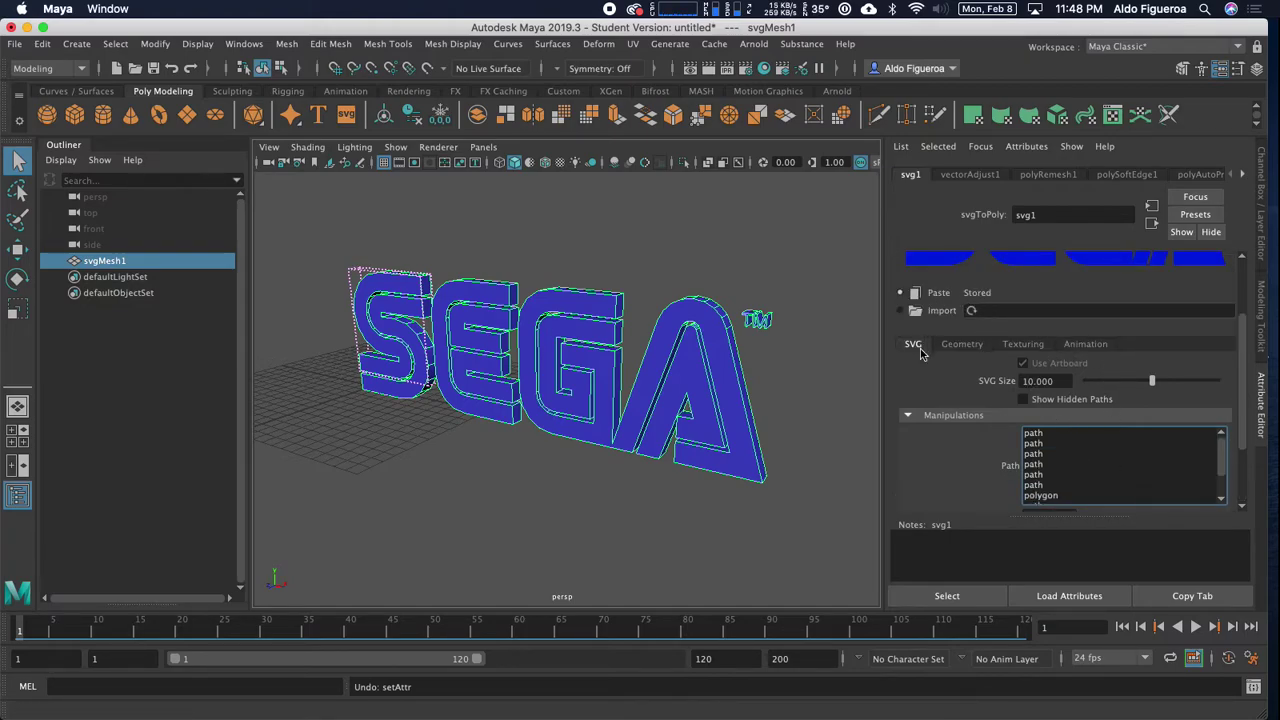
scroll(928, 350, up, 3)
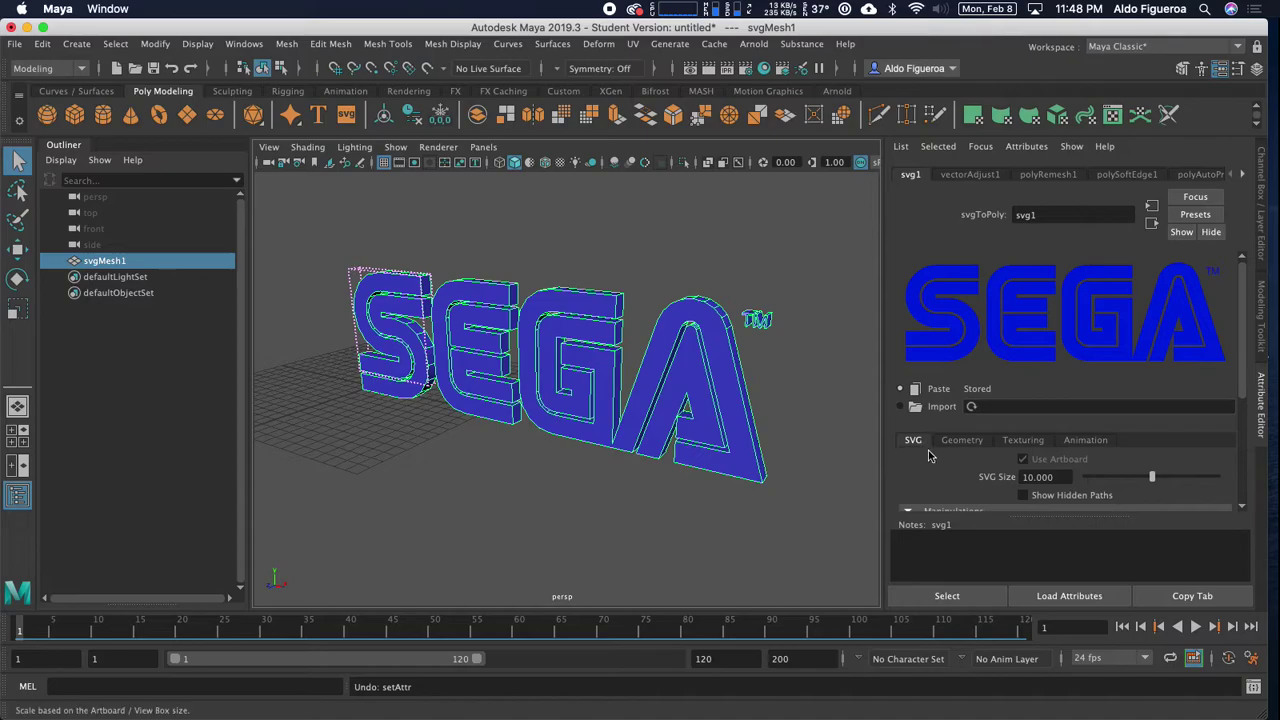
scroll(929, 450, down, 2)
alt+drag(731, 352, 760, 300)
scroll(705, 320, up, 5)
click(774, 232)
alt+drag(774, 232, 741, 289)
click(741, 289)
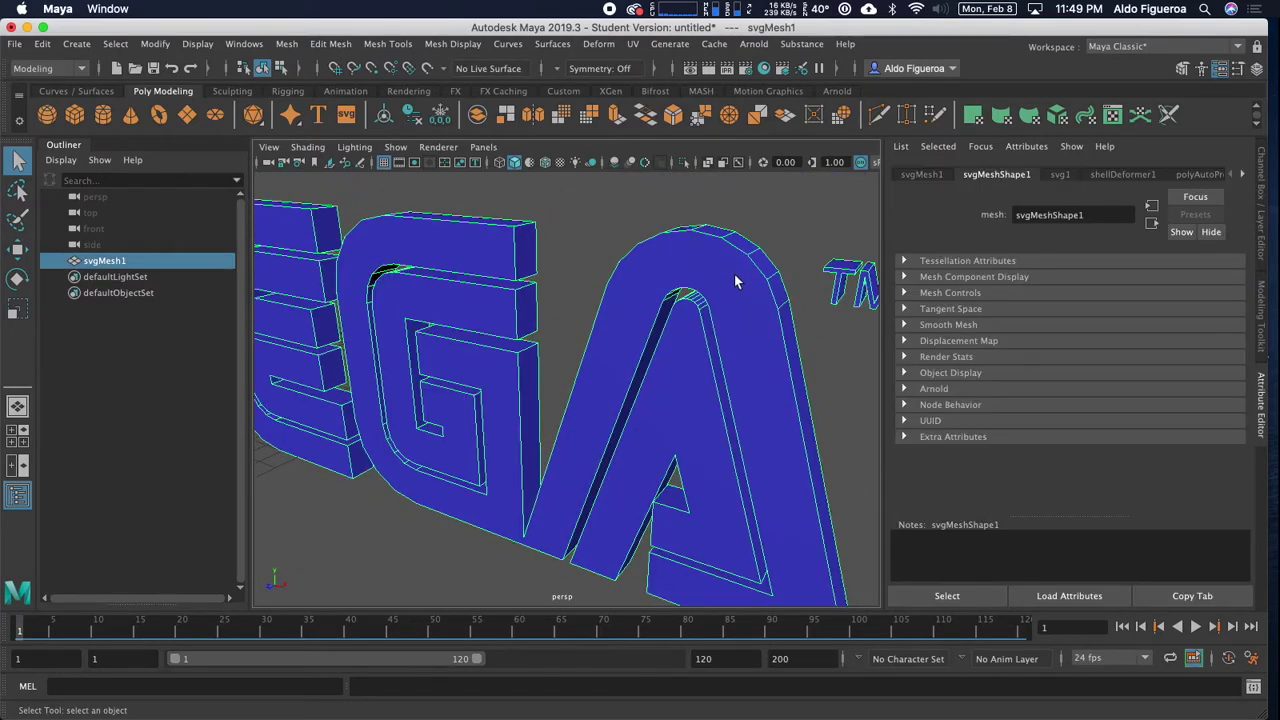
click(1059, 175)
click(962, 393)
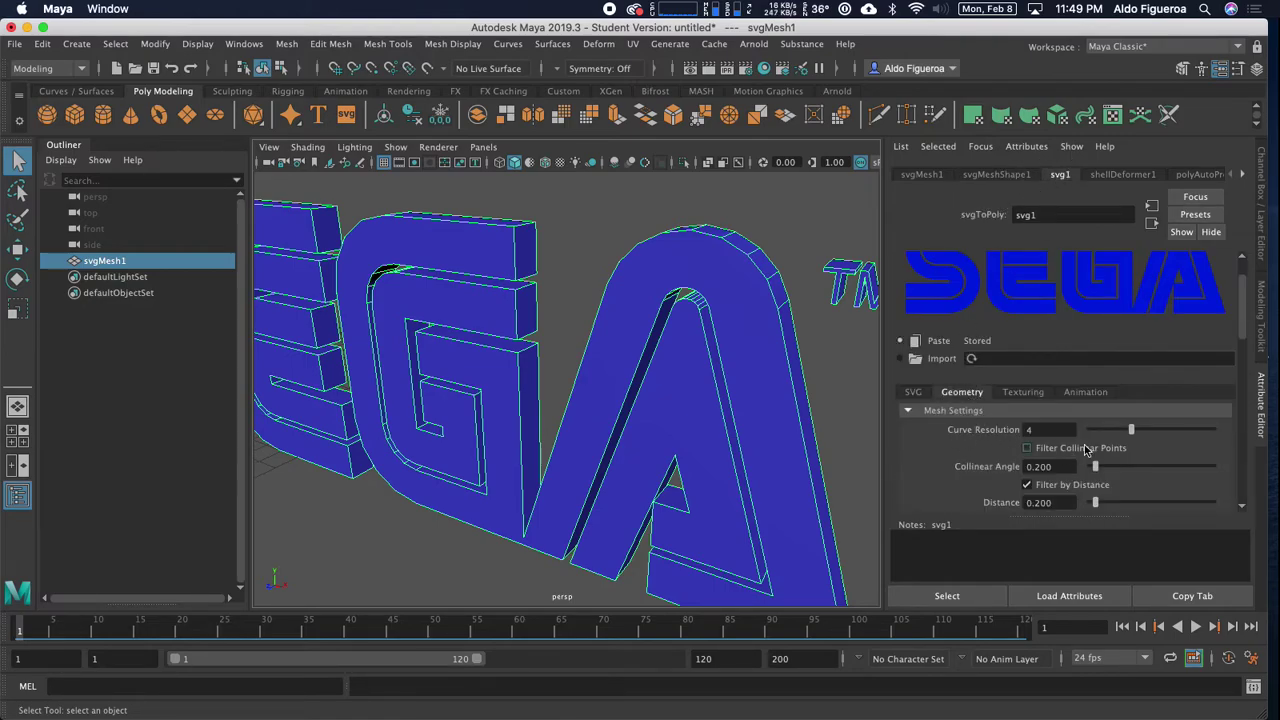
Try the logo's Curve Resolution at 1, 6 and 10, inspecting the rounded letter edges.
drag(1131, 430, 1088, 430)
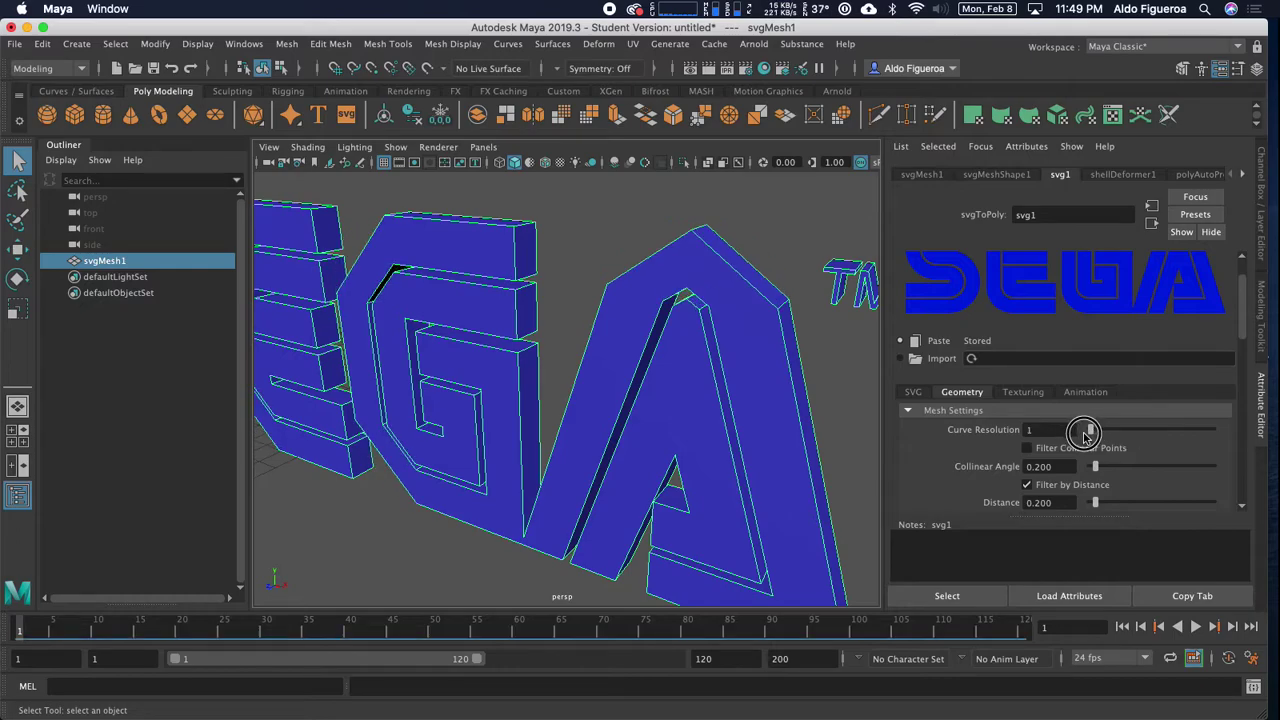
key(f)
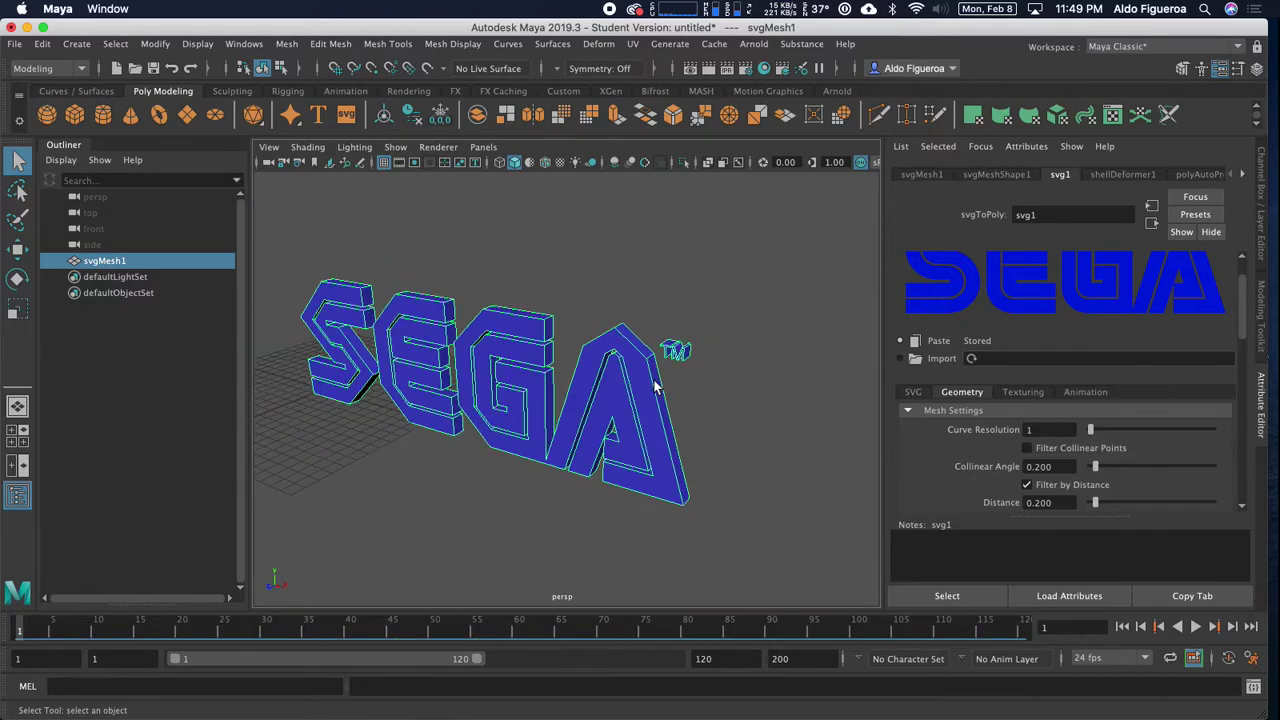
mouse_move(655, 388)
alt+mouse_down()
mouse_move(629, 403)
mouse_move(706, 391)
mouse_move(640, 392)
alt+mouse_up()
drag(1091, 430, 1158, 430)
alt+drag(712, 330, 705, 343)
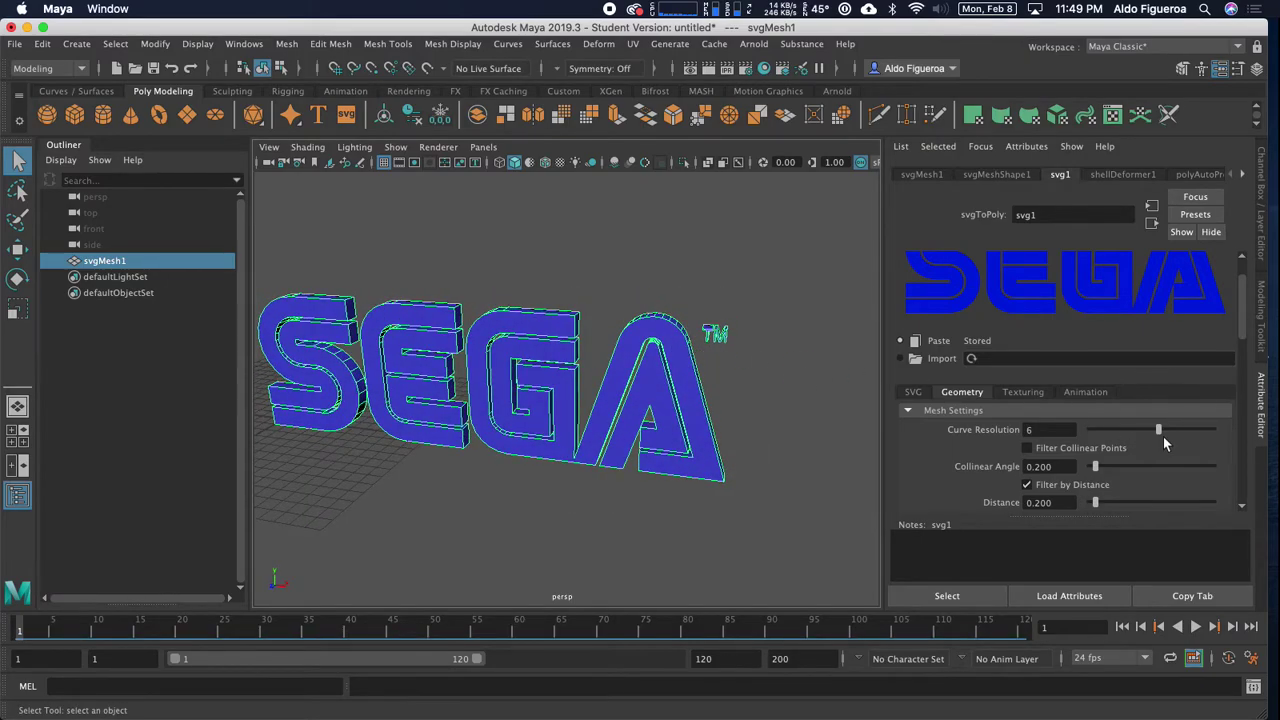
drag(1160, 430, 1251, 443)
alt+drag(650, 377, 575, 360)
mouse_move(1210, 431)
mouse_down()
mouse_move(1198, 431)
mouse_move(1229, 433)
mouse_up()
Set the logo's Curve Resolution to 20 and inspect the mesh with its selection highlight off and on.
click(1054, 430)
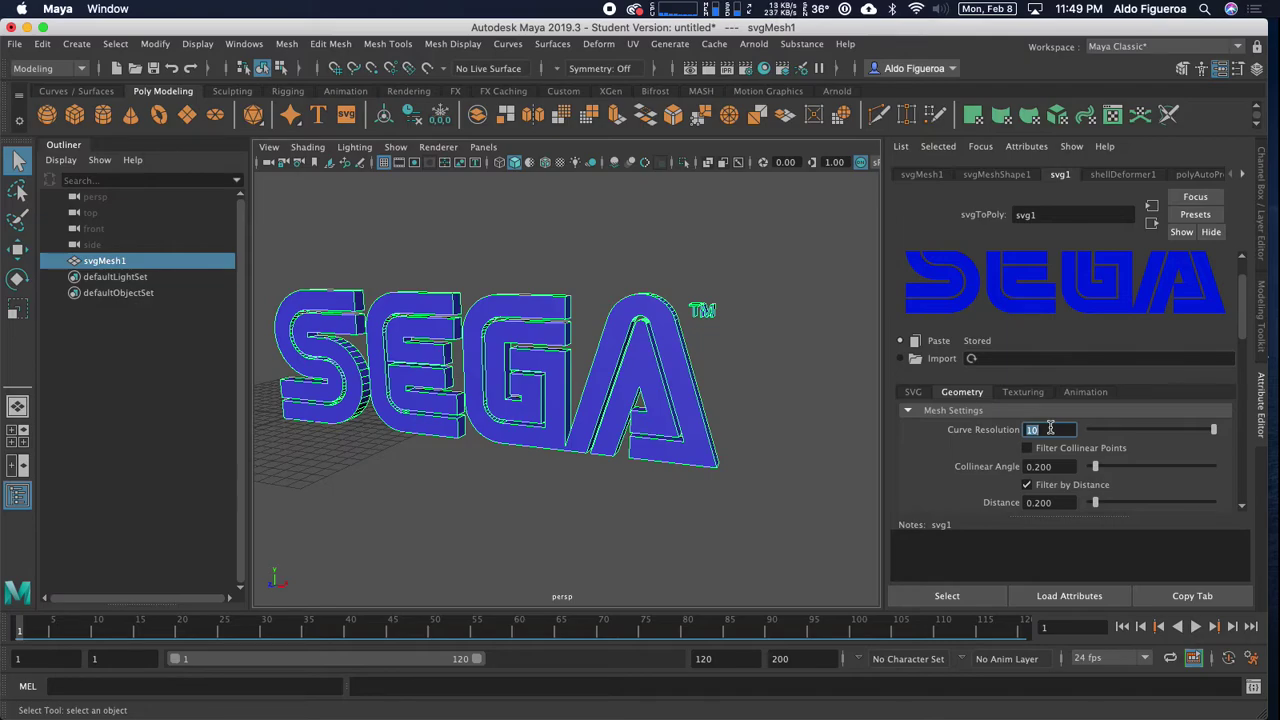
key(Return)
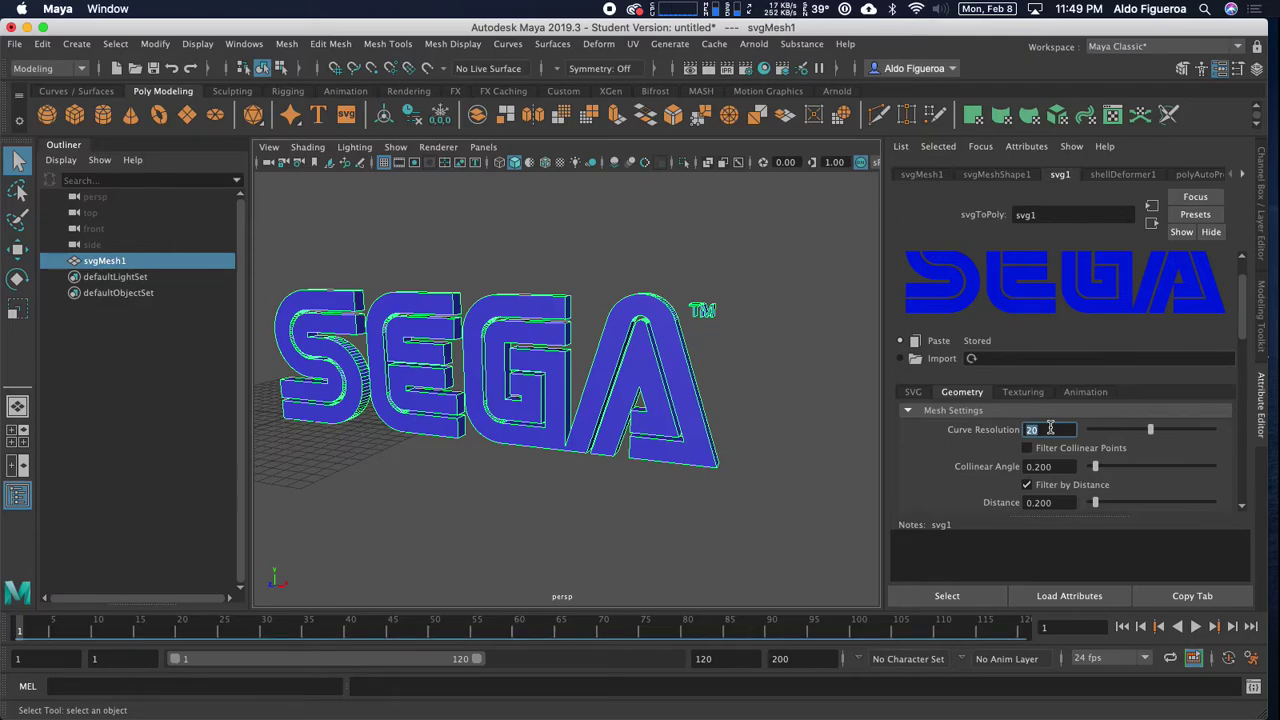
alt+drag(791, 395, 614, 371)
click(616, 357)
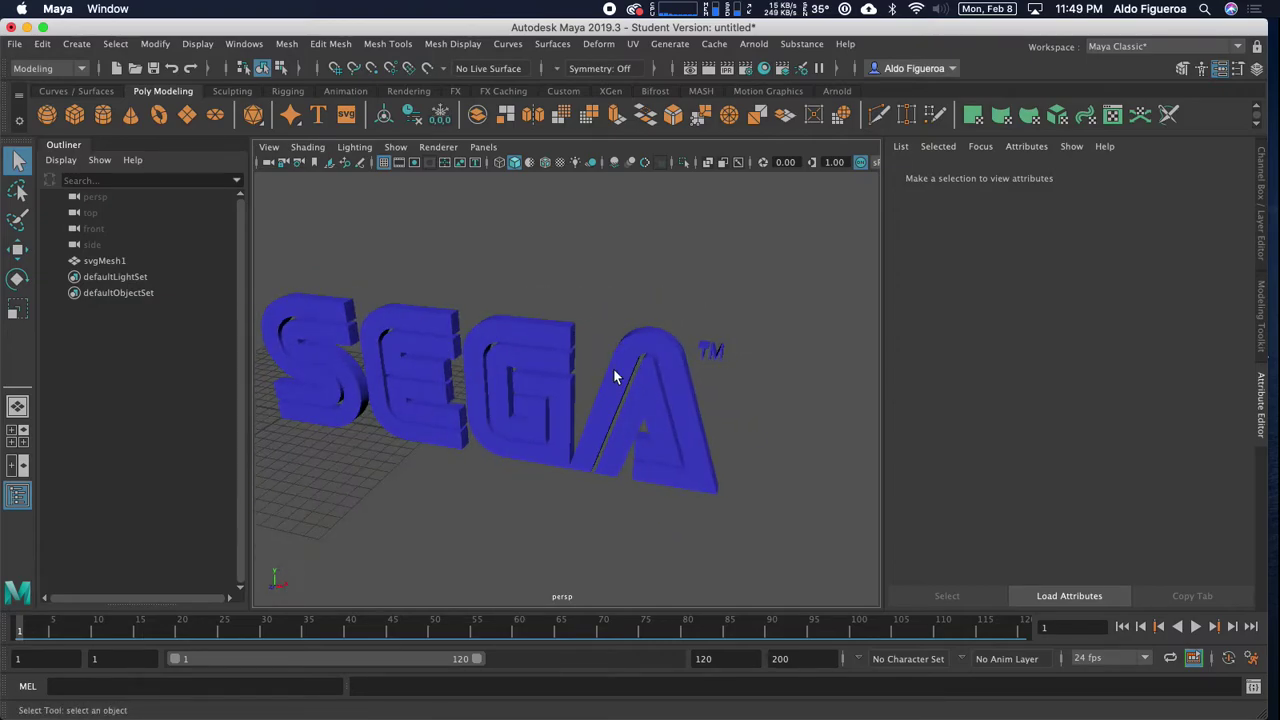
click(612, 384)
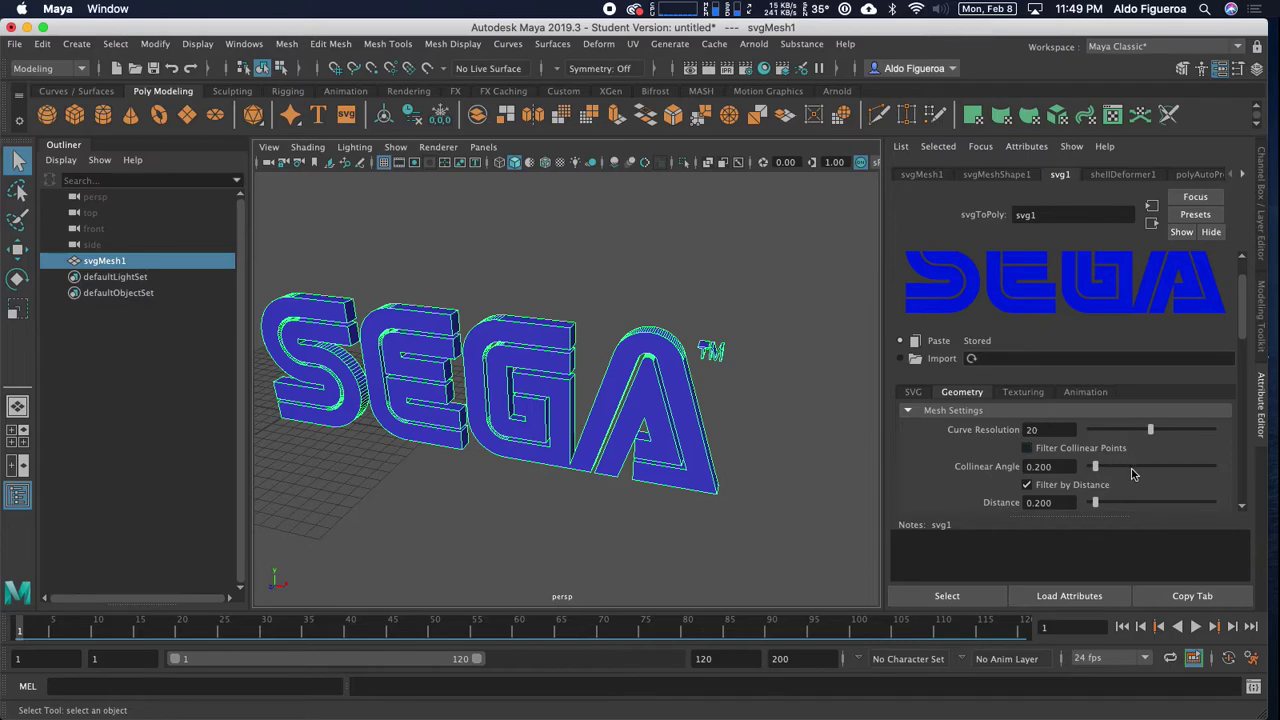
Try an Extrude Distance of 0.100 on the logo mesh, and settle on 2.510.
scroll(1133, 474, down, 2)
scroll(1142, 438, down, 4)
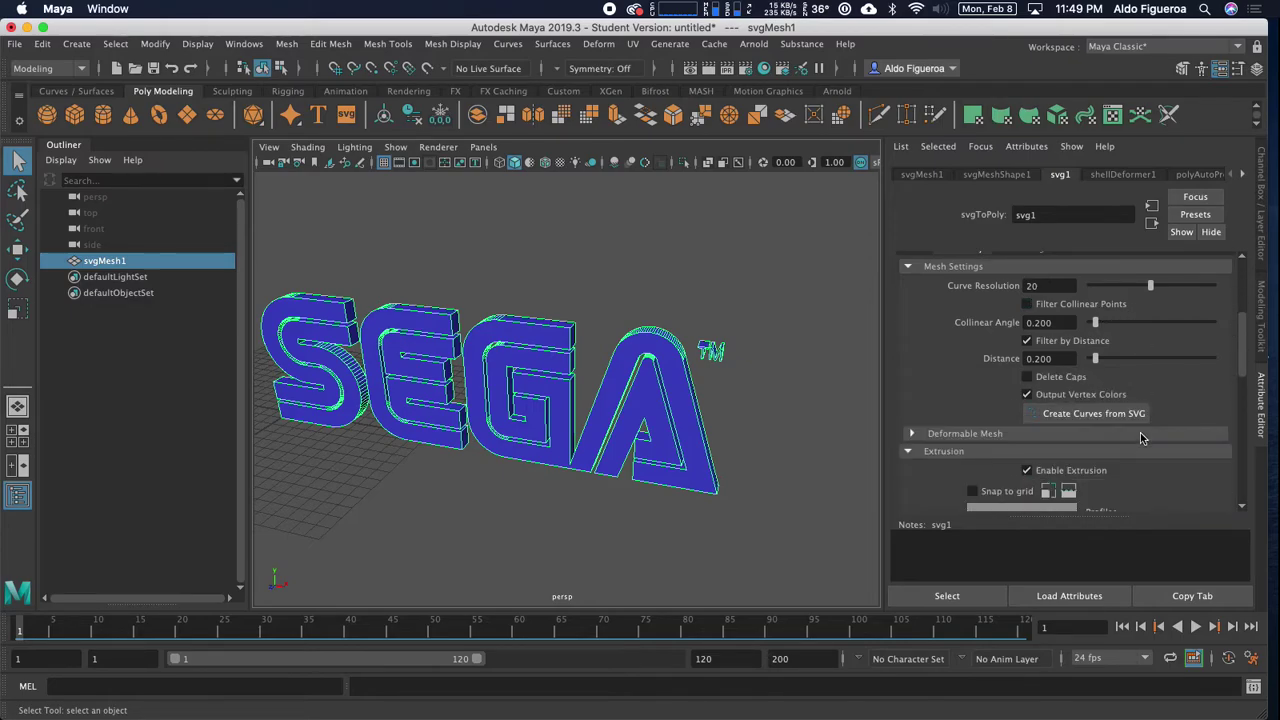
scroll(1142, 425, down, 4)
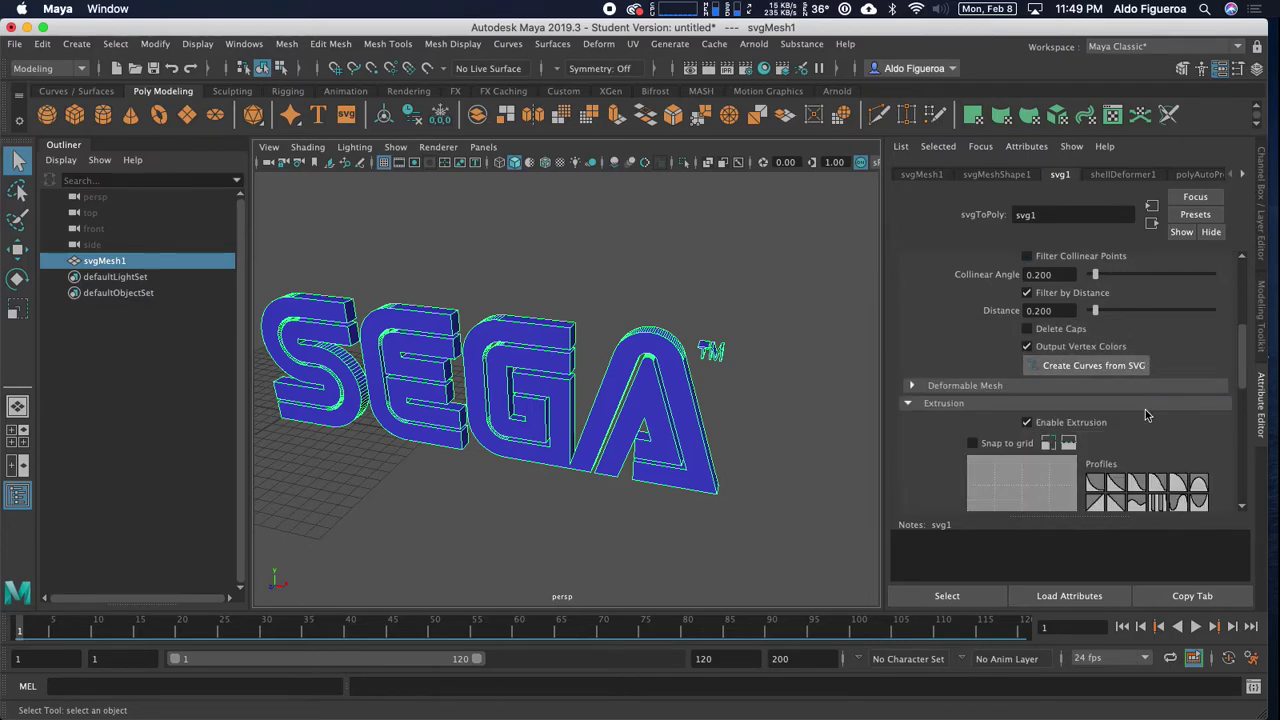
scroll(962, 400, down, 2)
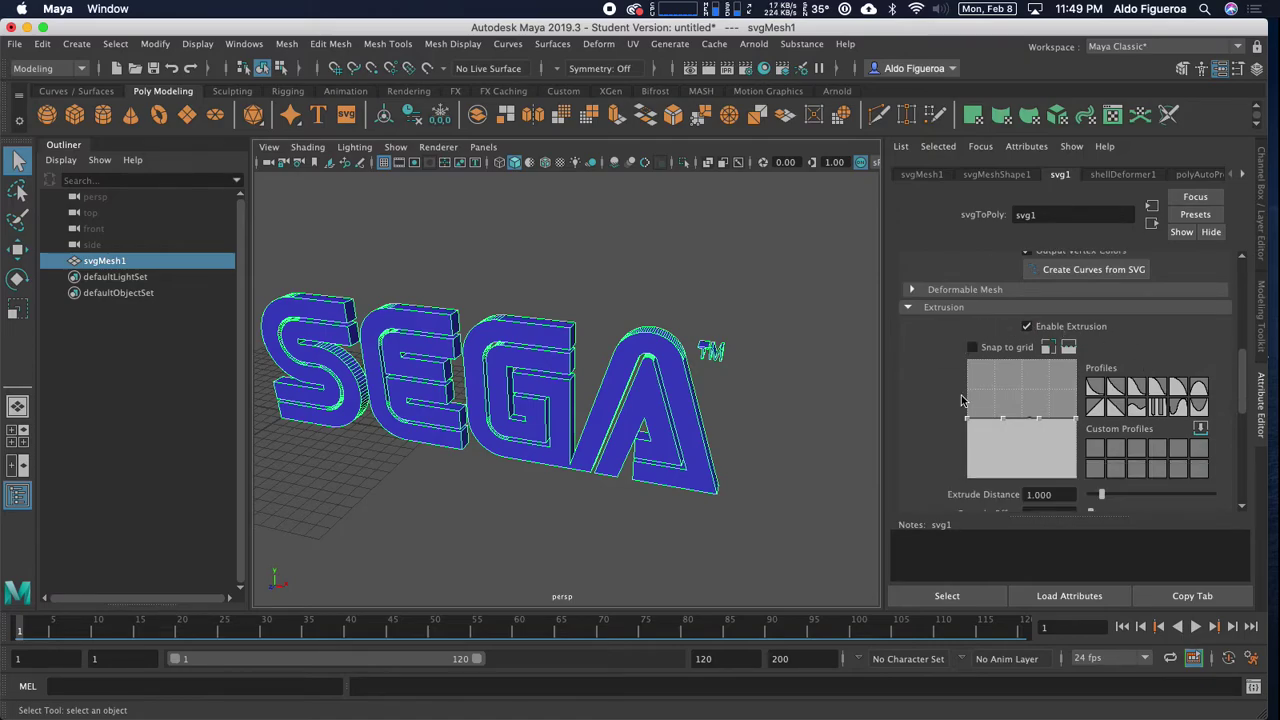
scroll(956, 390, down, 2)
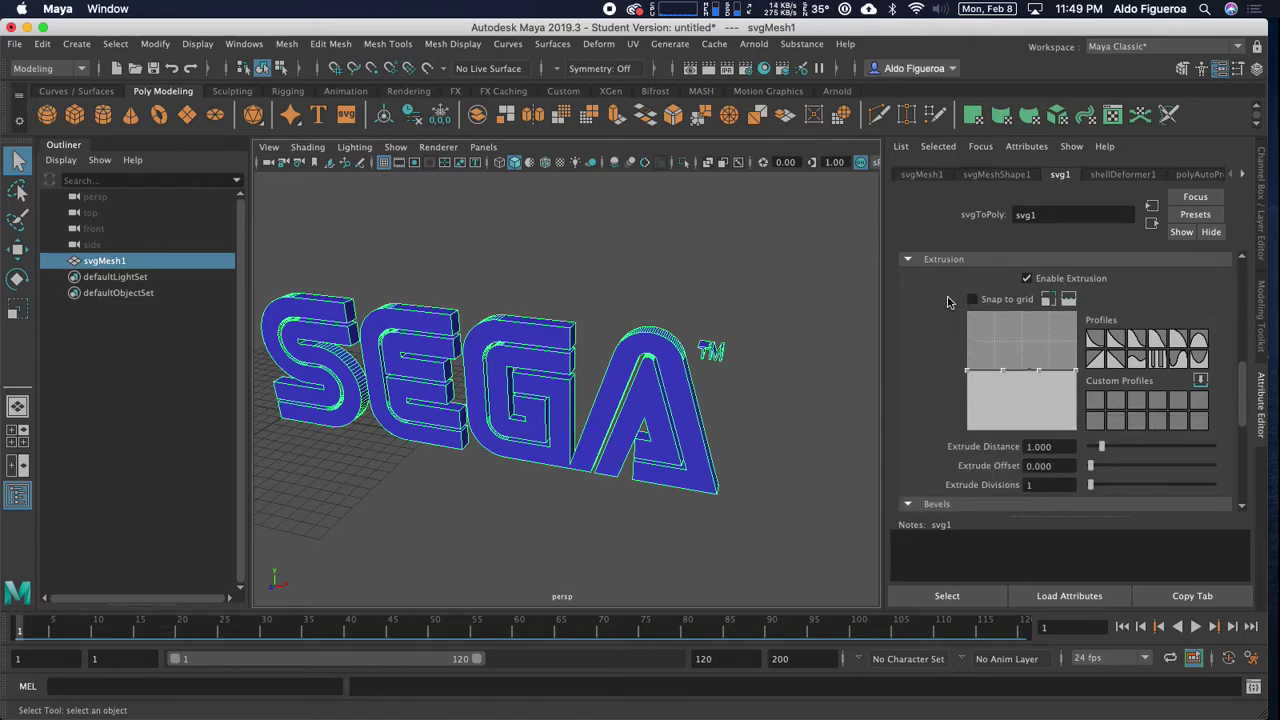
scroll(949, 302, down, 2)
mouse_move(842, 359)
alt+mouse_down()
mouse_move(777, 350)
mouse_move(778, 323)
mouse_move(835, 368)
alt+mouse_up()
mouse_move(1101, 404)
mouse_down()
mouse_move(1135, 400)
mouse_move(1090, 400)
mouse_up()
alt+drag(862, 384, 720, 398)
scroll(661, 378, down, 4)
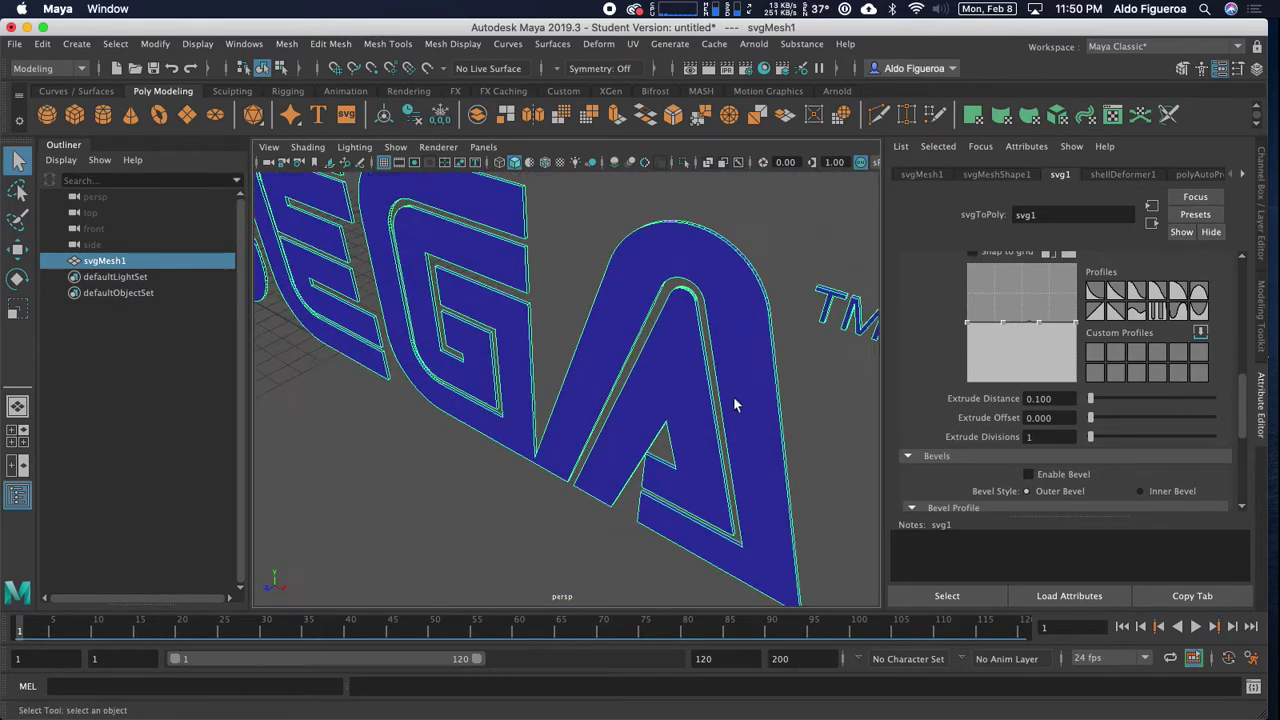
drag(1091, 406, 1121, 400)
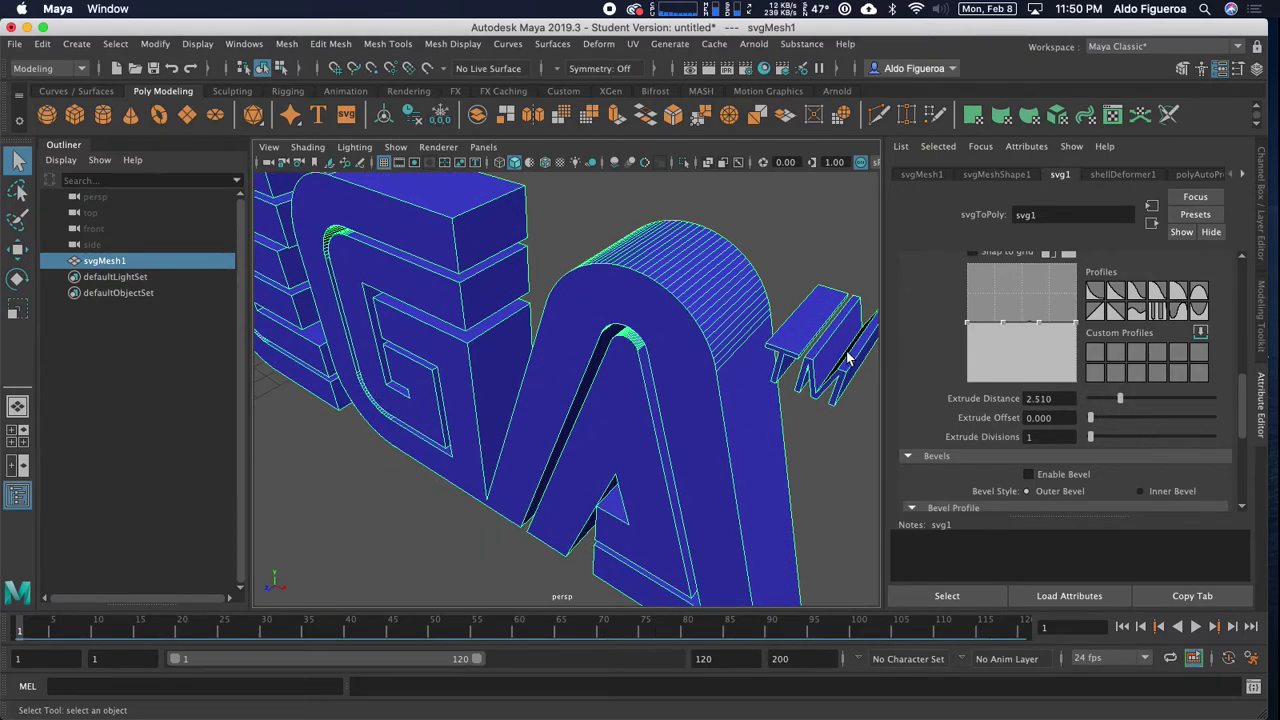
Apply an S-shaped extrusion profile preset to the logo, try 4 Extrude Divisions, and return the divisions to 1.
scroll(1131, 289, up, 2)
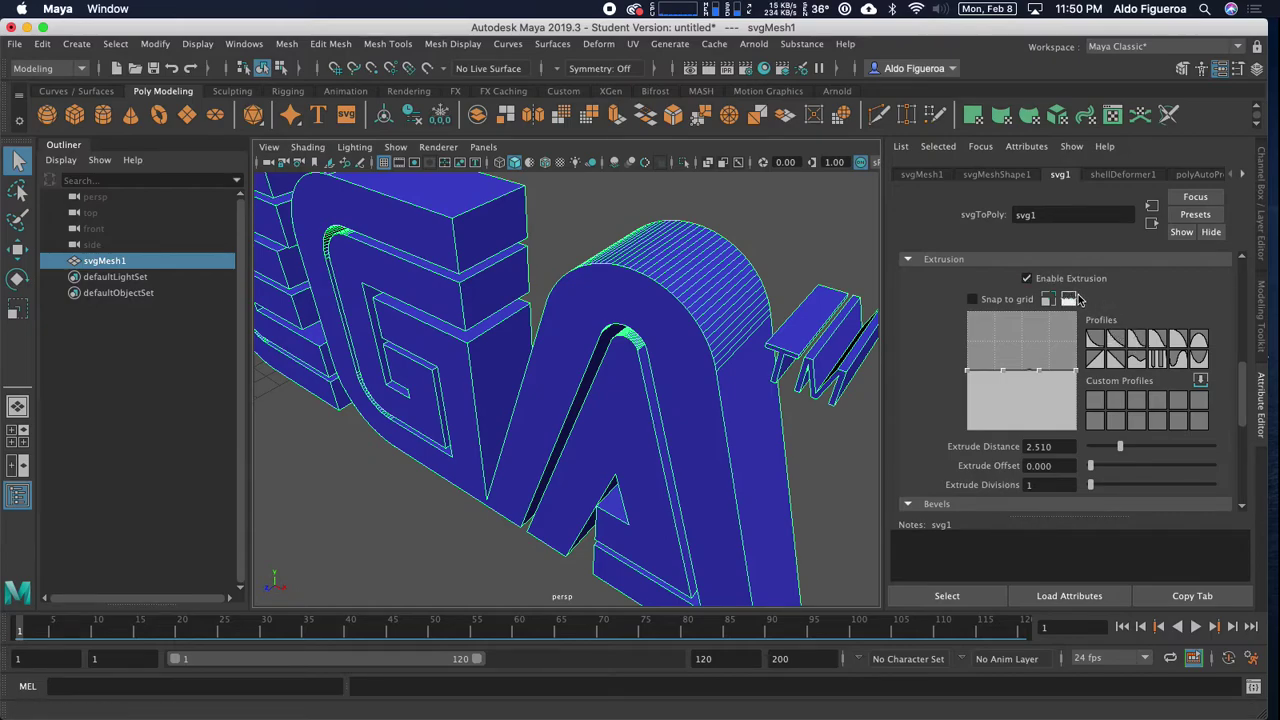
scroll(845, 464, down, 3)
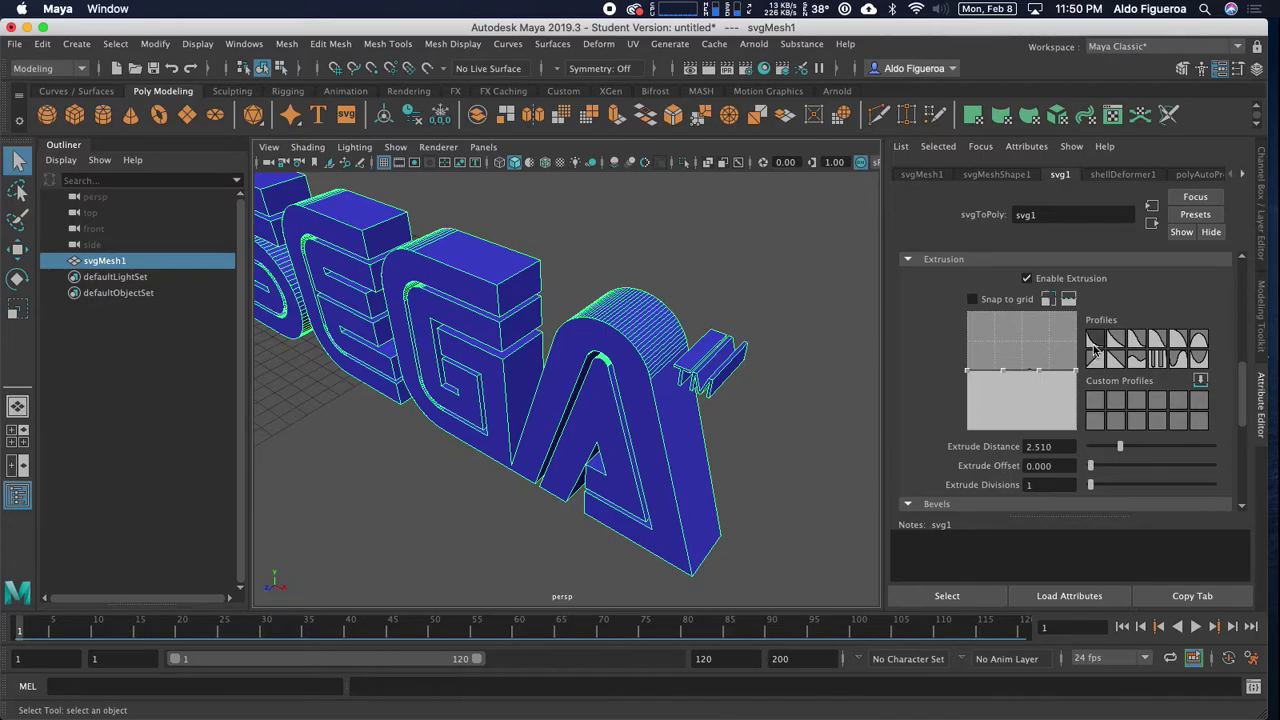
click(1095, 343)
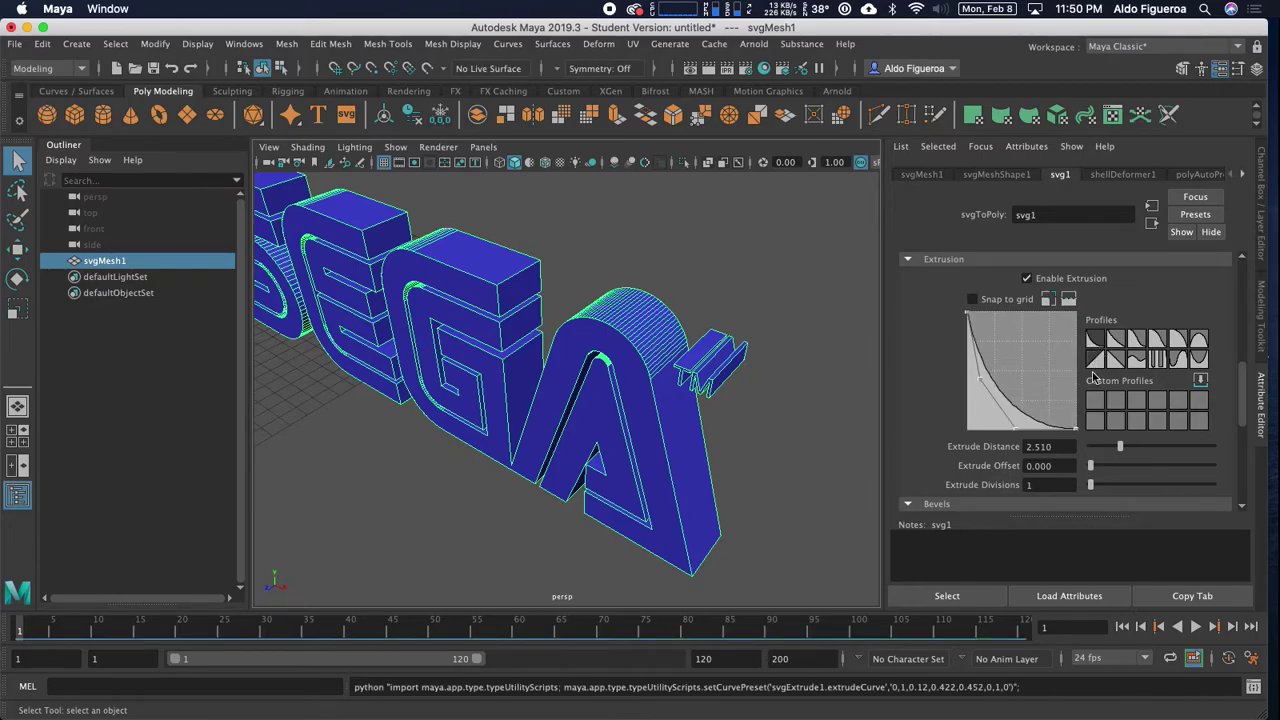
drag(1093, 470, 1131, 485)
scroll(820, 395, down, 3)
click(1148, 350)
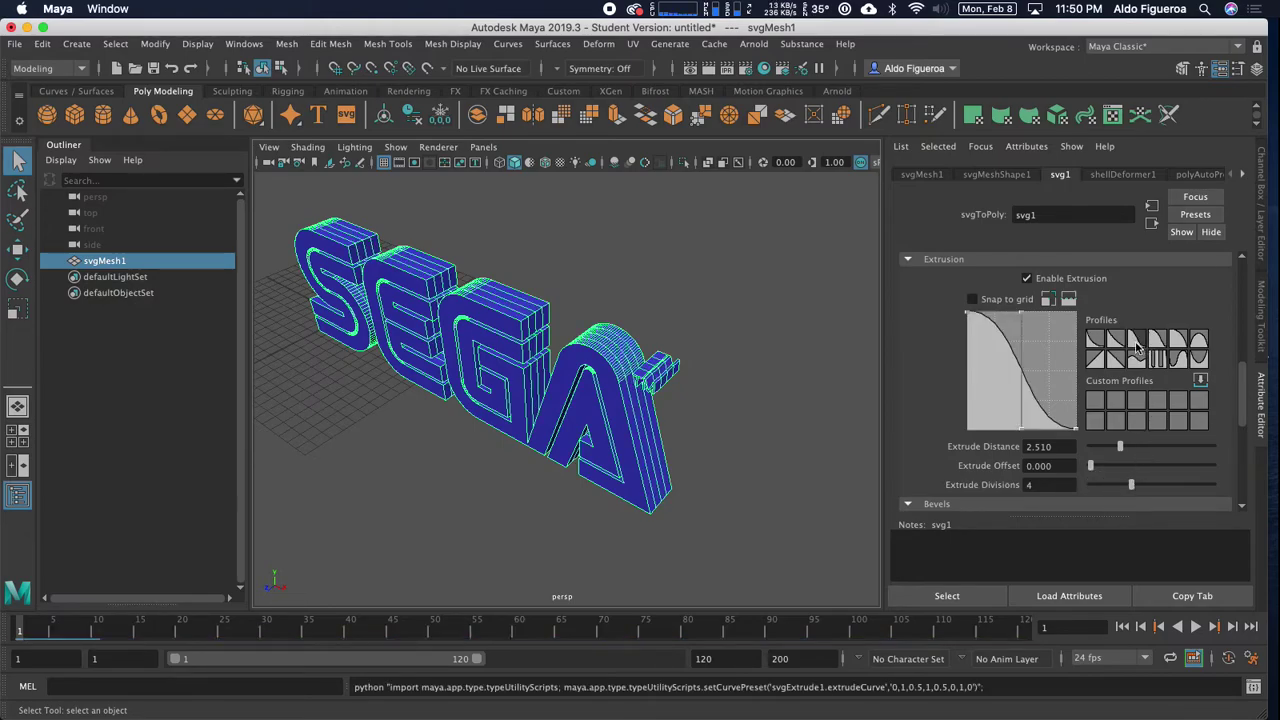
mouse_move(1095, 472)
mouse_down()
mouse_move(1125, 468)
mouse_move(1071, 471)
mouse_move(1091, 484)
mouse_up()
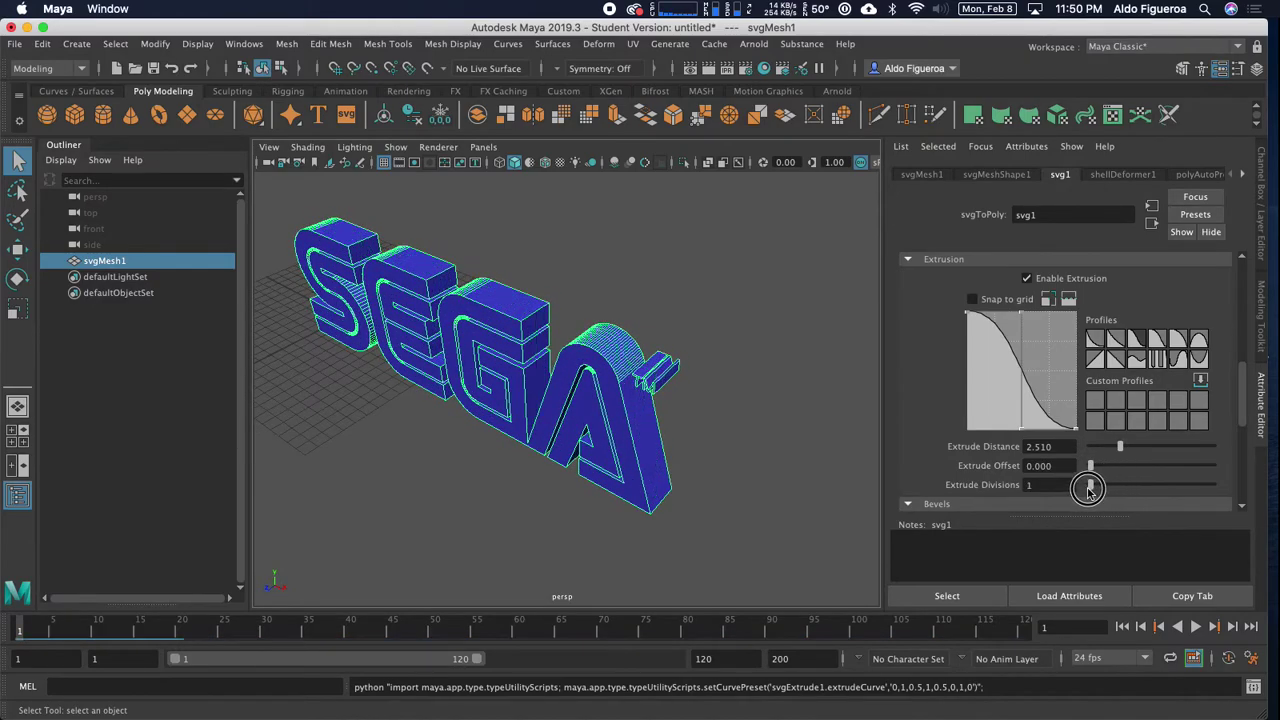
Enable the bevel on the logo mesh and inspect the edges of the letter A up close.
scroll(995, 430, down, 5)
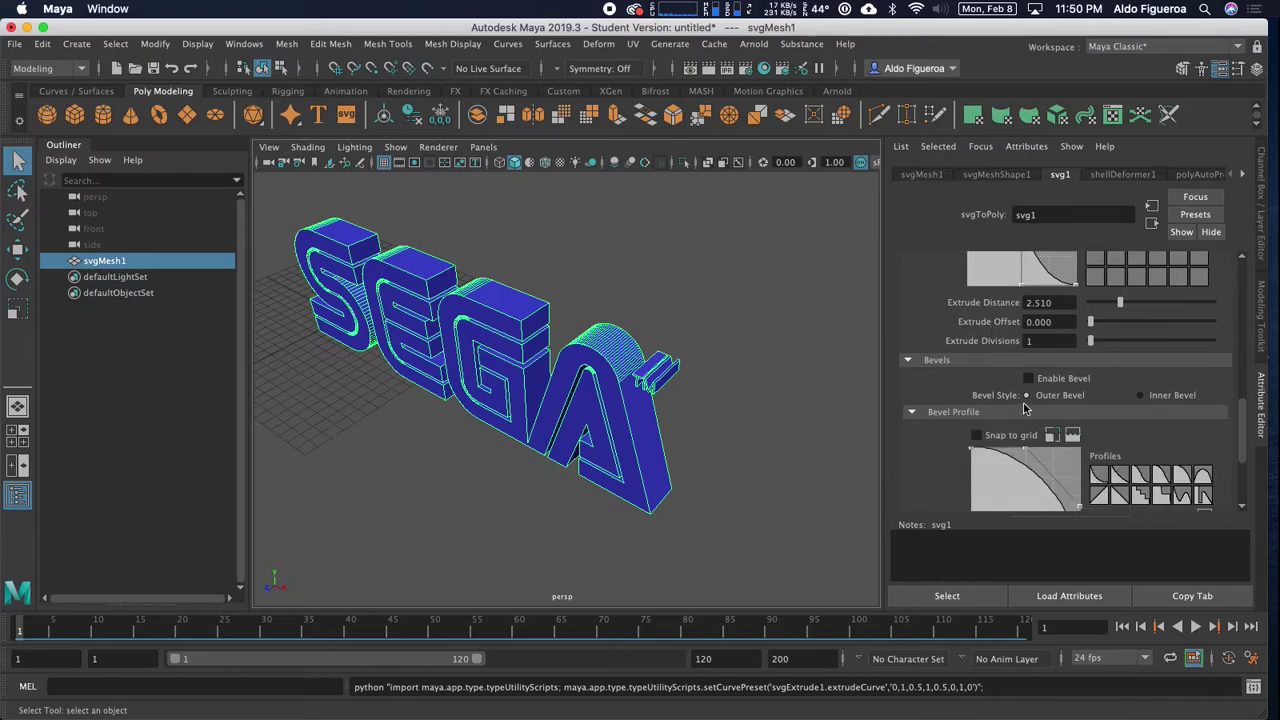
scroll(1024, 409, down, 3)
mouse_move(757, 391)
alt+mouse_down()
mouse_move(791, 374)
mouse_move(770, 371)
alt+mouse_up()
click(766, 370)
alt+drag(626, 413, 591, 414)
alt+right_drag(591, 414, 729, 373)
alt+middle_drag(729, 373, 665, 420)
click(591, 374)
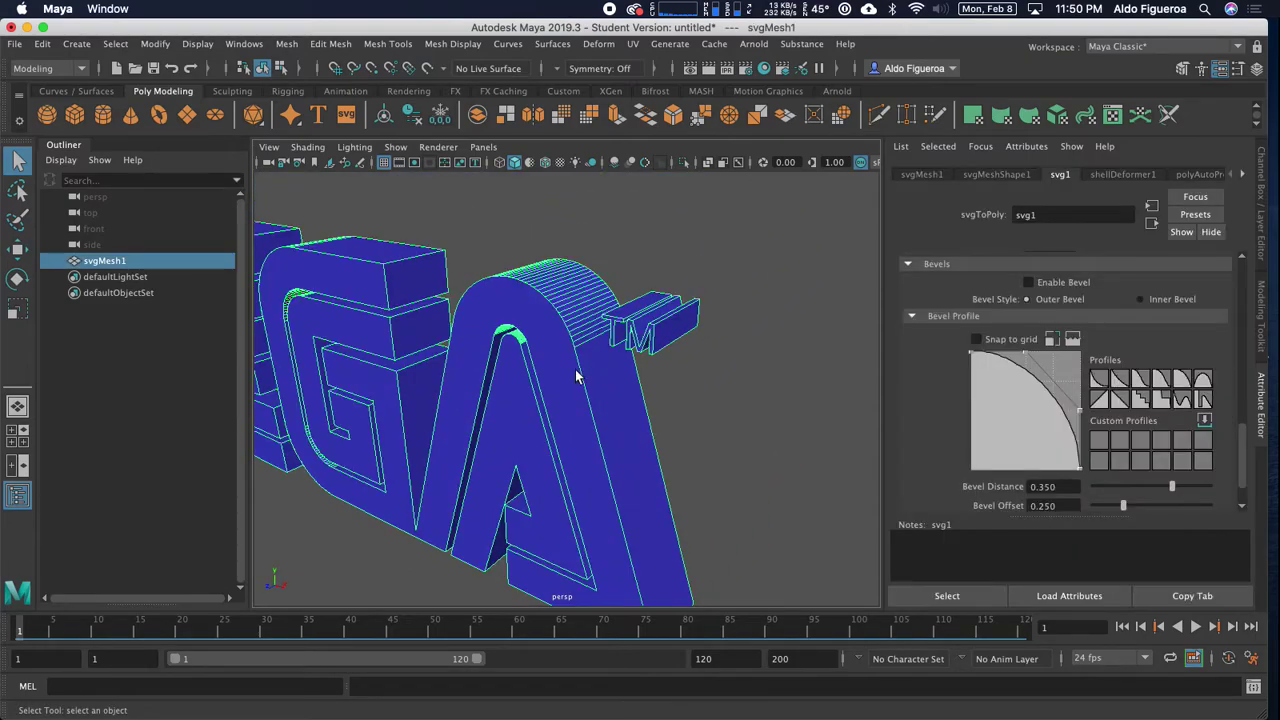
click(1030, 283)
alt+drag(777, 423, 755, 354)
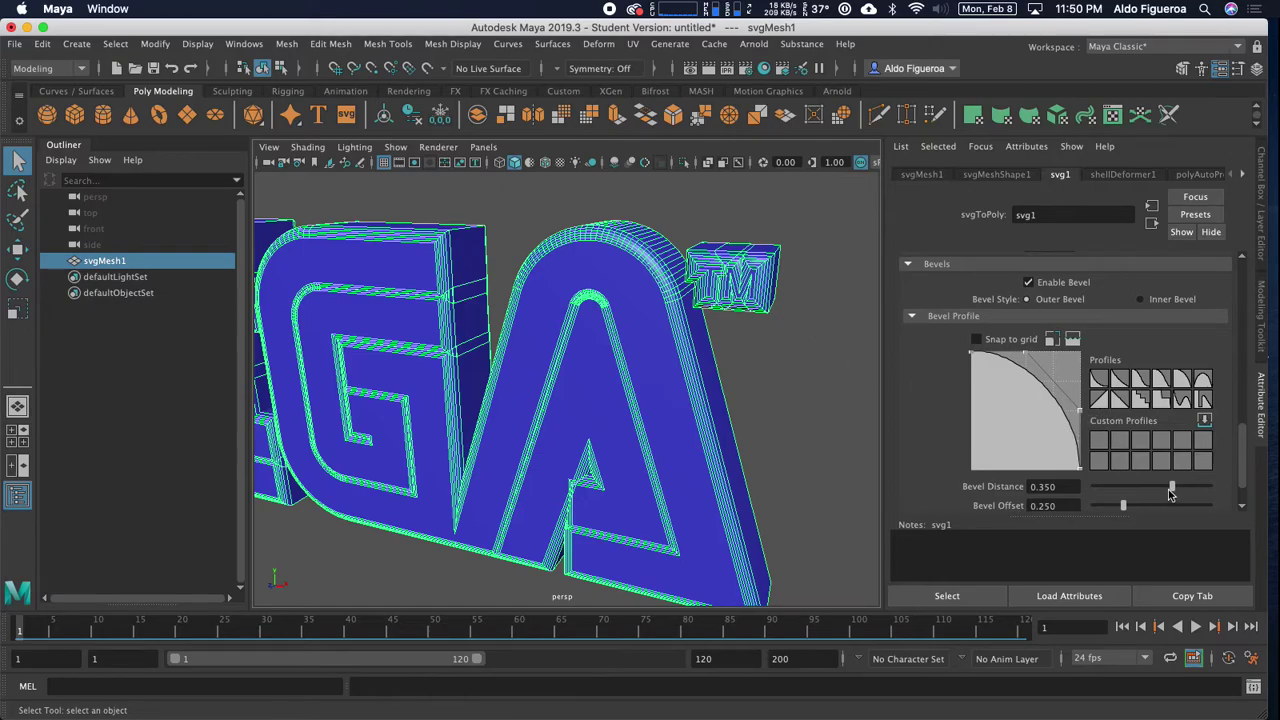
Set the logo's Bevel Offset to 0.225 and Bevel Distance to 0.042.
scroll(1175, 480, down, 2)
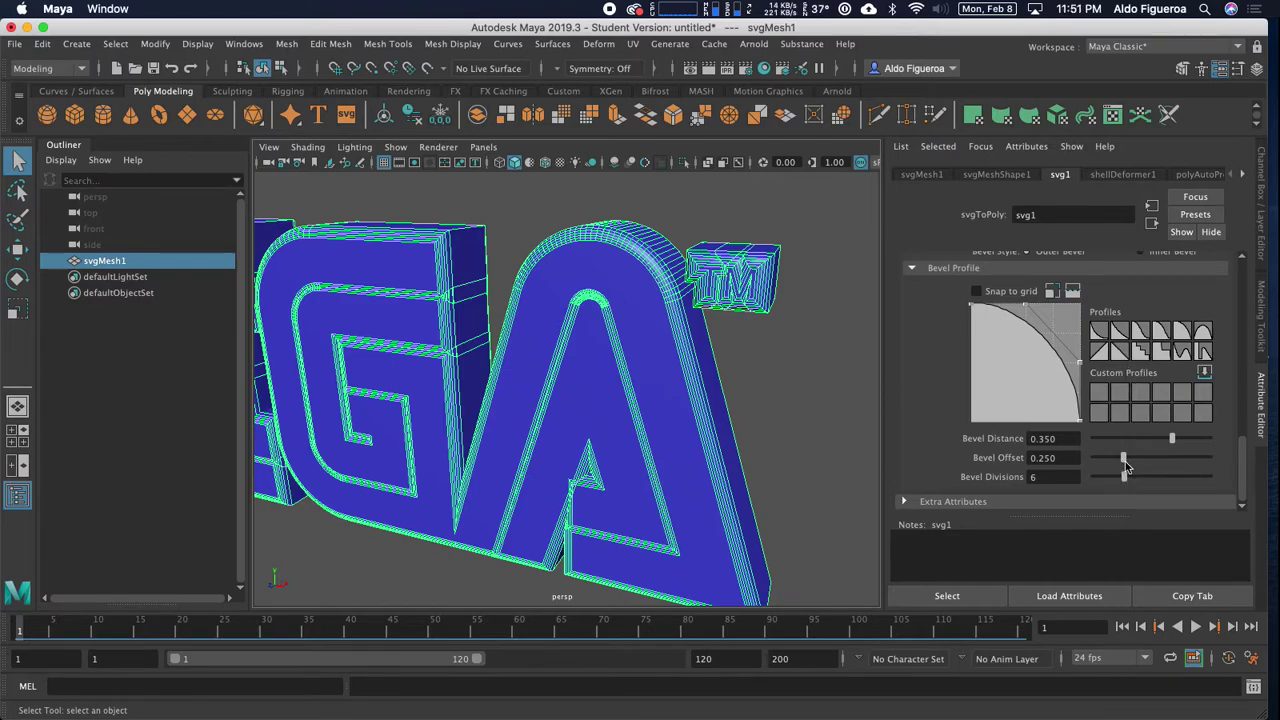
drag(1126, 457, 1152, 440)
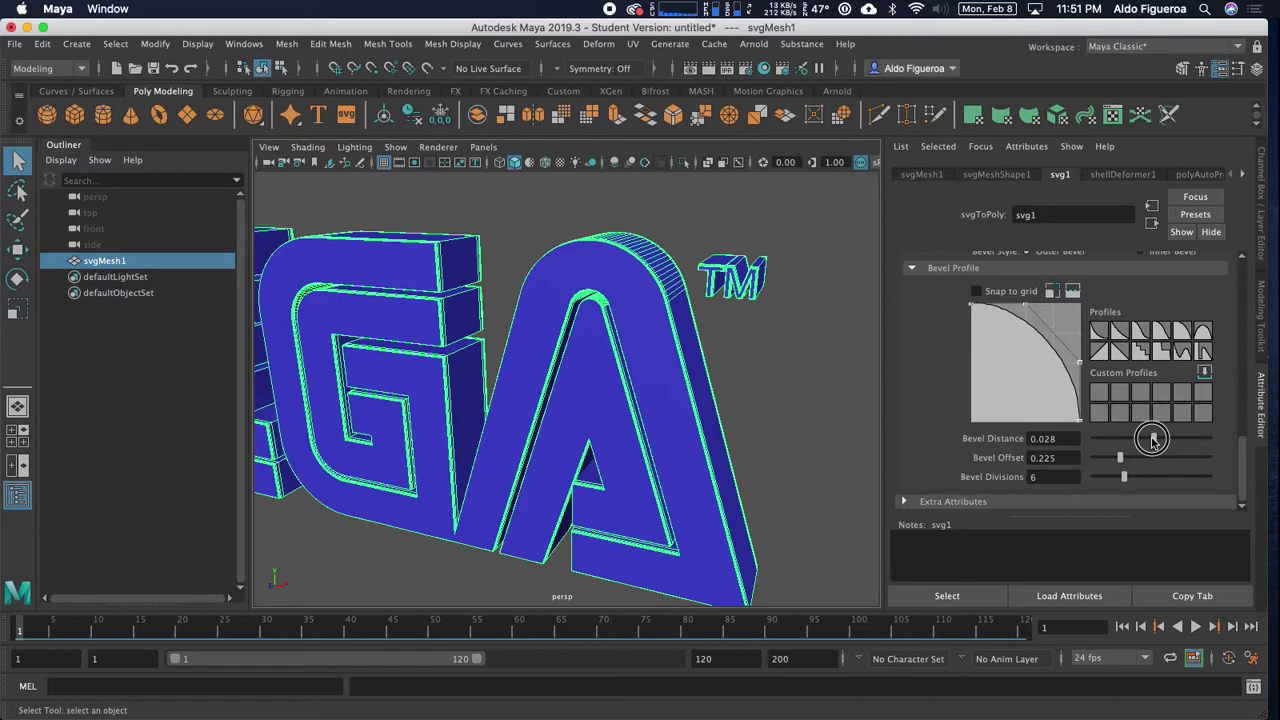
drag(1152, 440, 1154, 440)
Inspect the beveled edges of the A and TM up close with the mesh deselected and reselected.
alt+drag(738, 294, 661, 315)
alt+right_drag(628, 322, 741, 306)
alt+middle_drag(751, 286, 702, 314)
click(686, 347)
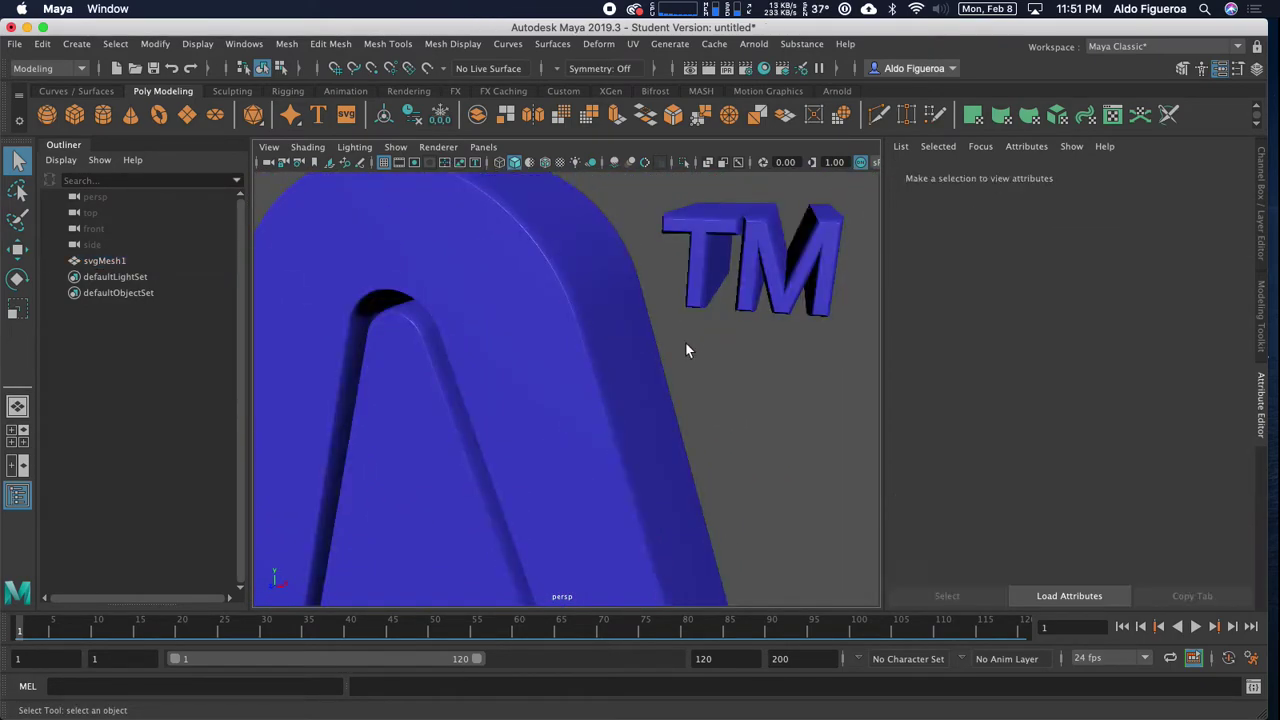
alt+drag(669, 360, 623, 360)
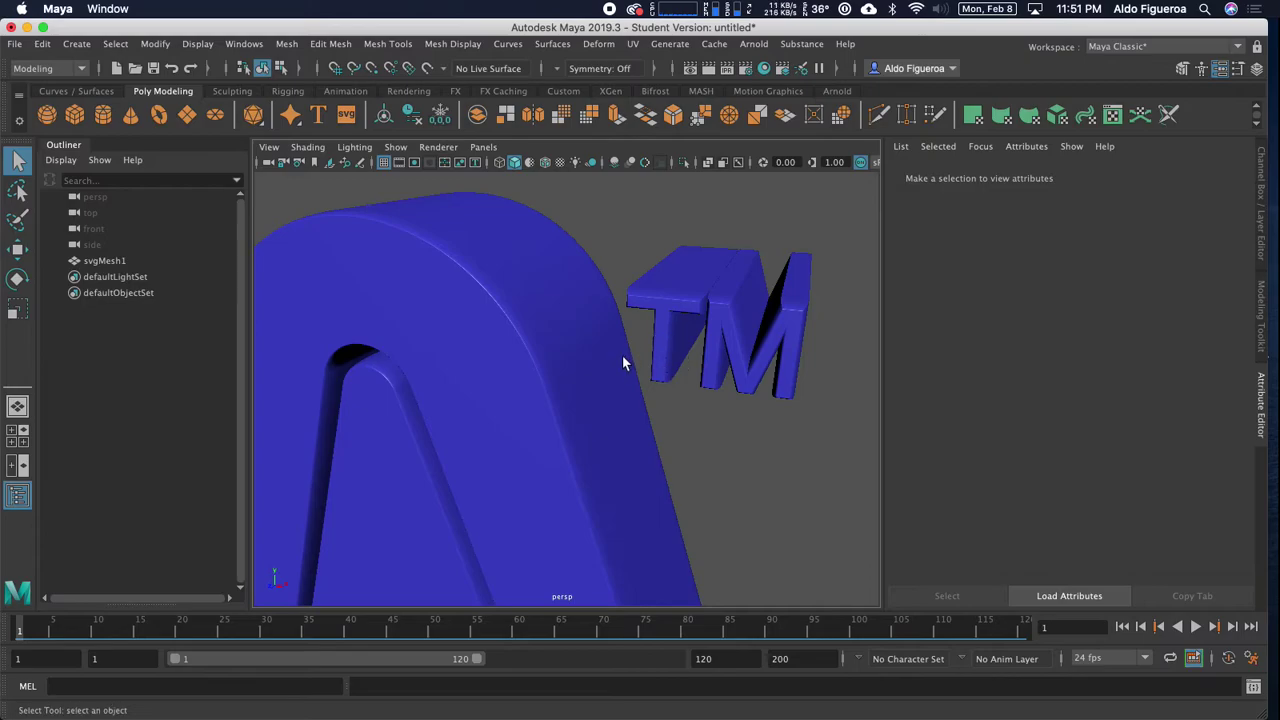
click(606, 350)
click(677, 410)
key(super+z)
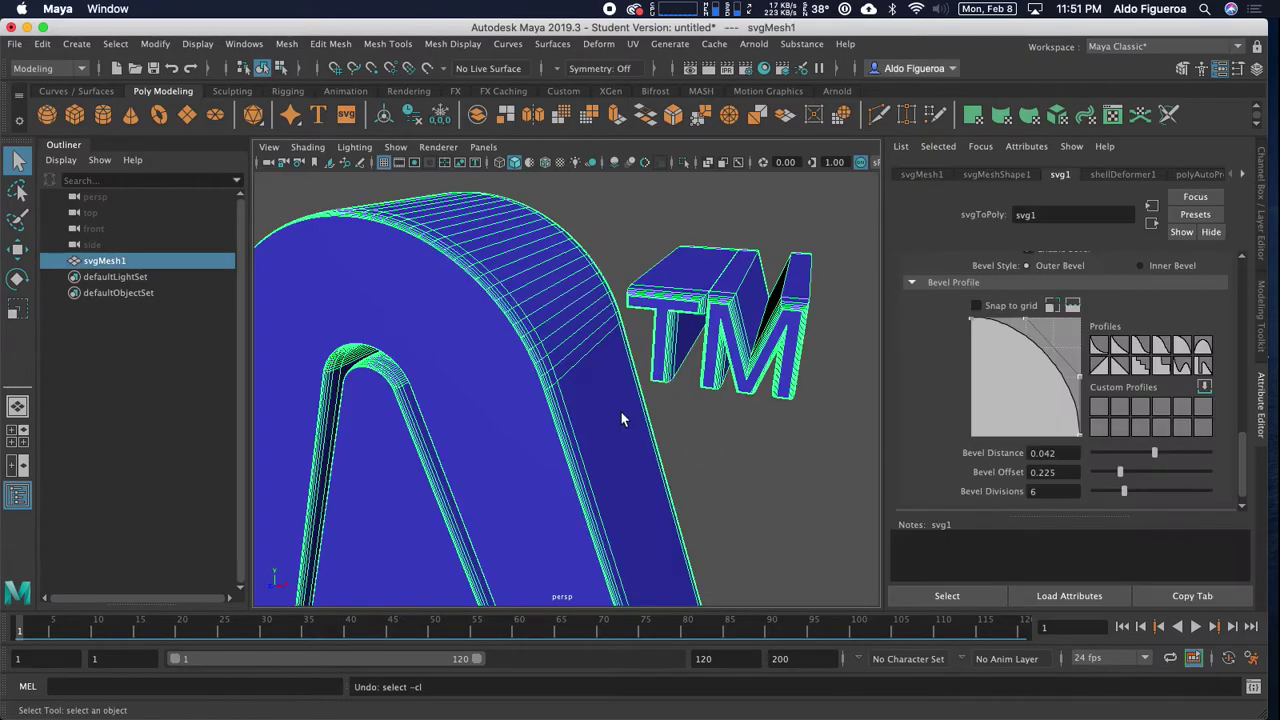
key(super+z)
click(711, 435)
click(630, 440)
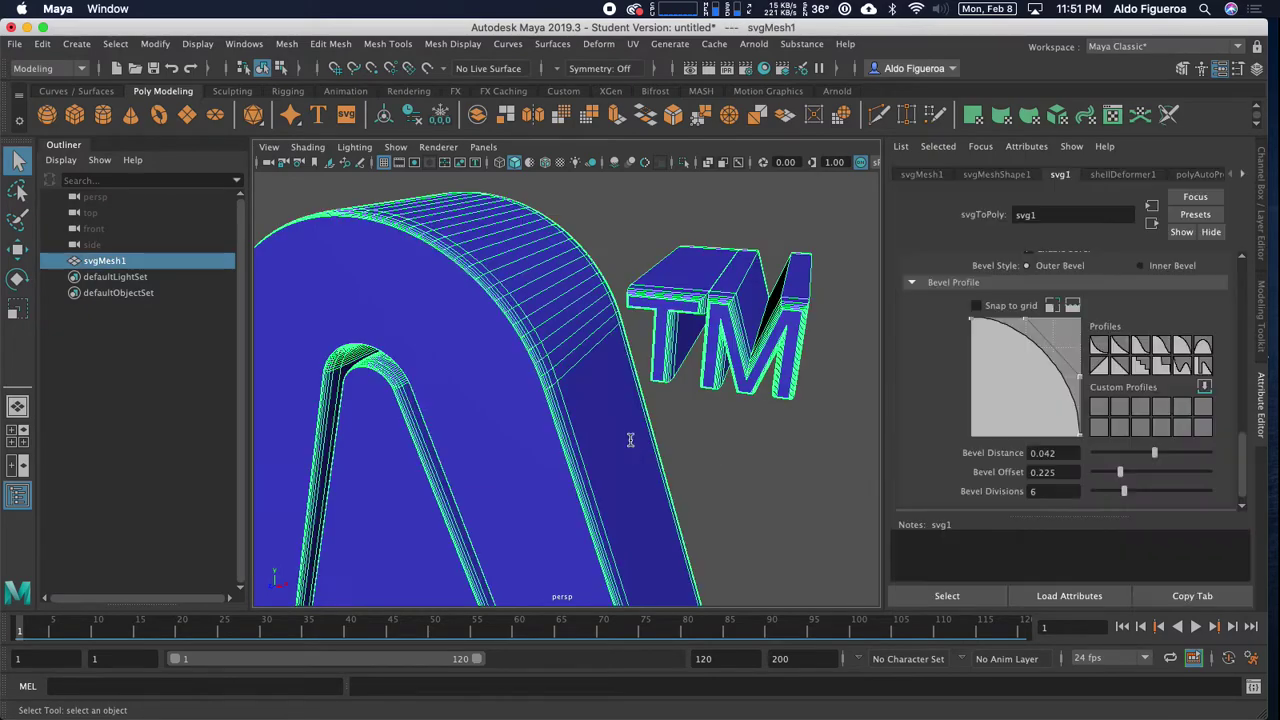
Turn the bevel off and back on, deselecting the mesh each time to compare the letter edges.
scroll(1038, 323, up, 2)
click(1029, 297)
click(784, 448)
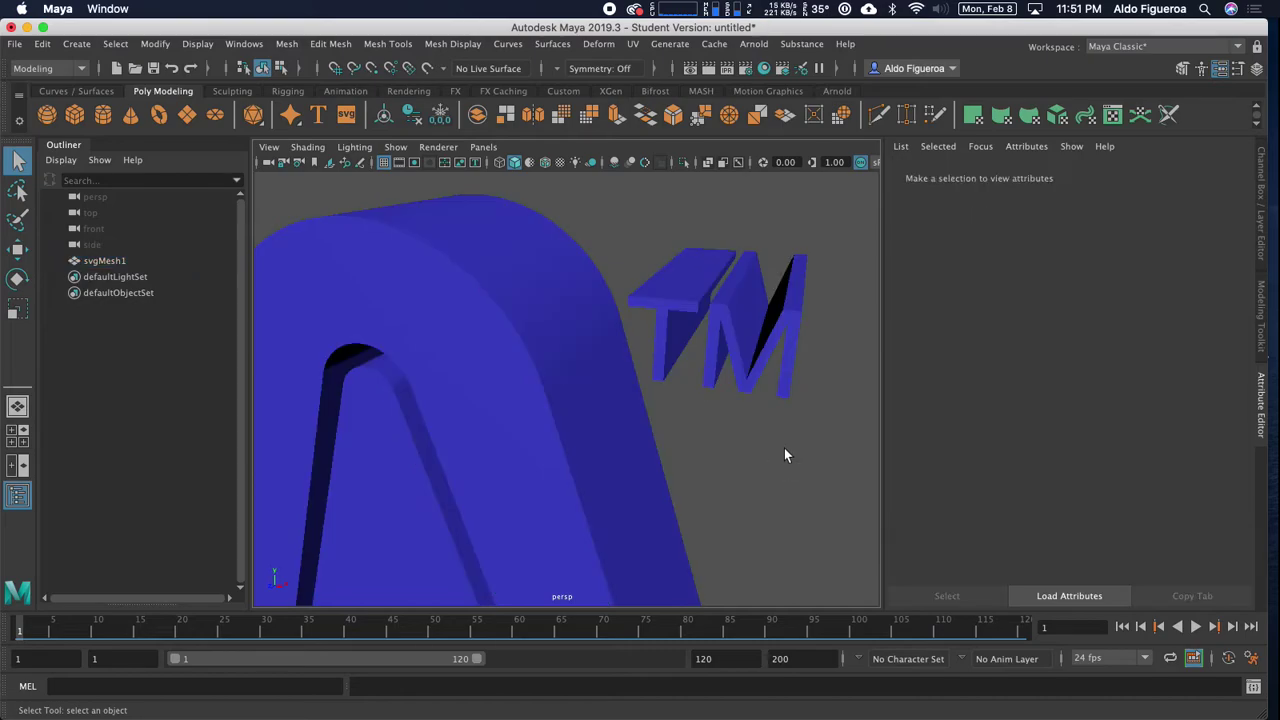
click(577, 391)
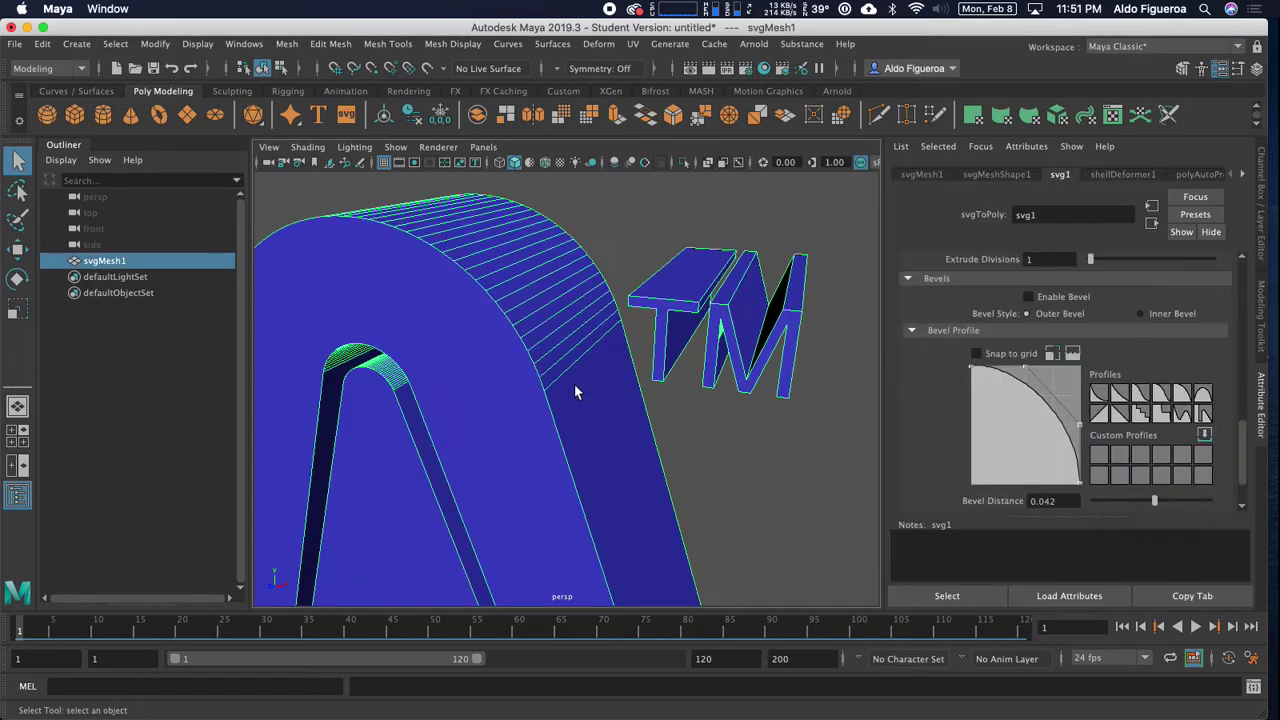
click(1031, 298)
click(766, 466)
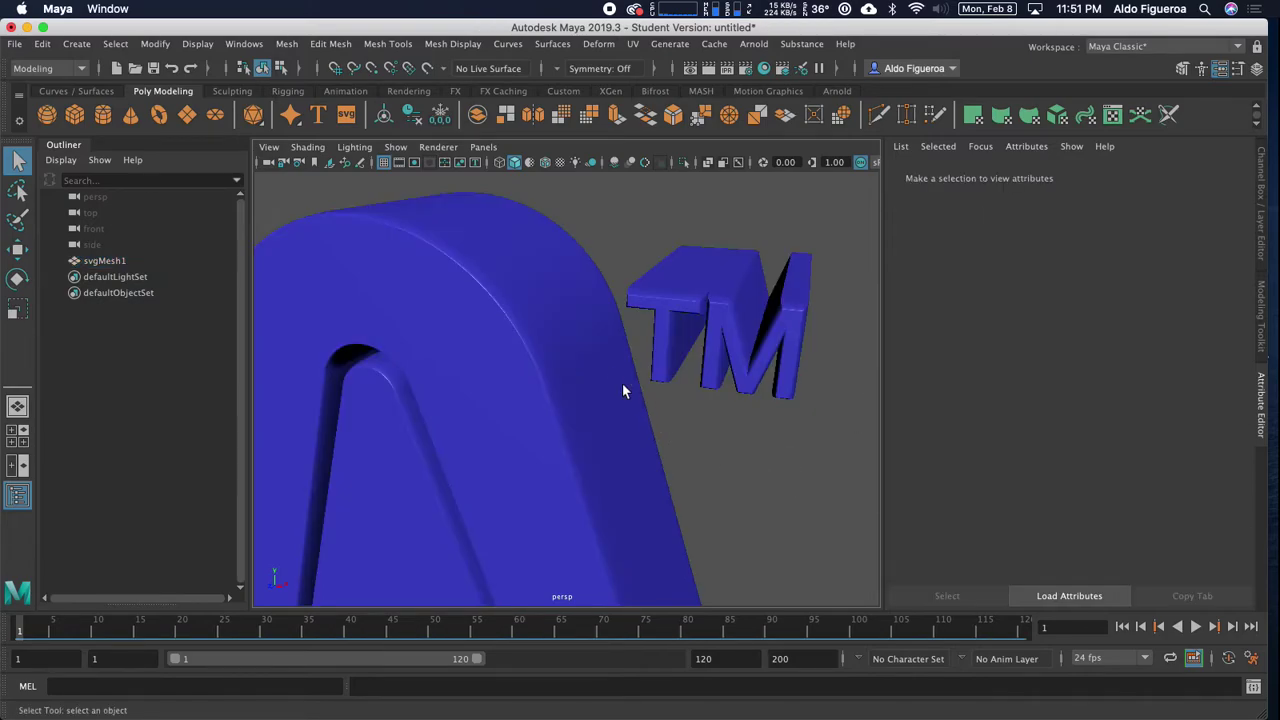
Reselect the logo mesh and set its Bevel Offset to 0.070.
alt+drag(595, 377, 654, 374)
alt+drag(571, 354, 635, 305)
click(635, 305)
alt+drag(689, 384, 672, 395)
scroll(1150, 447, down, 3)
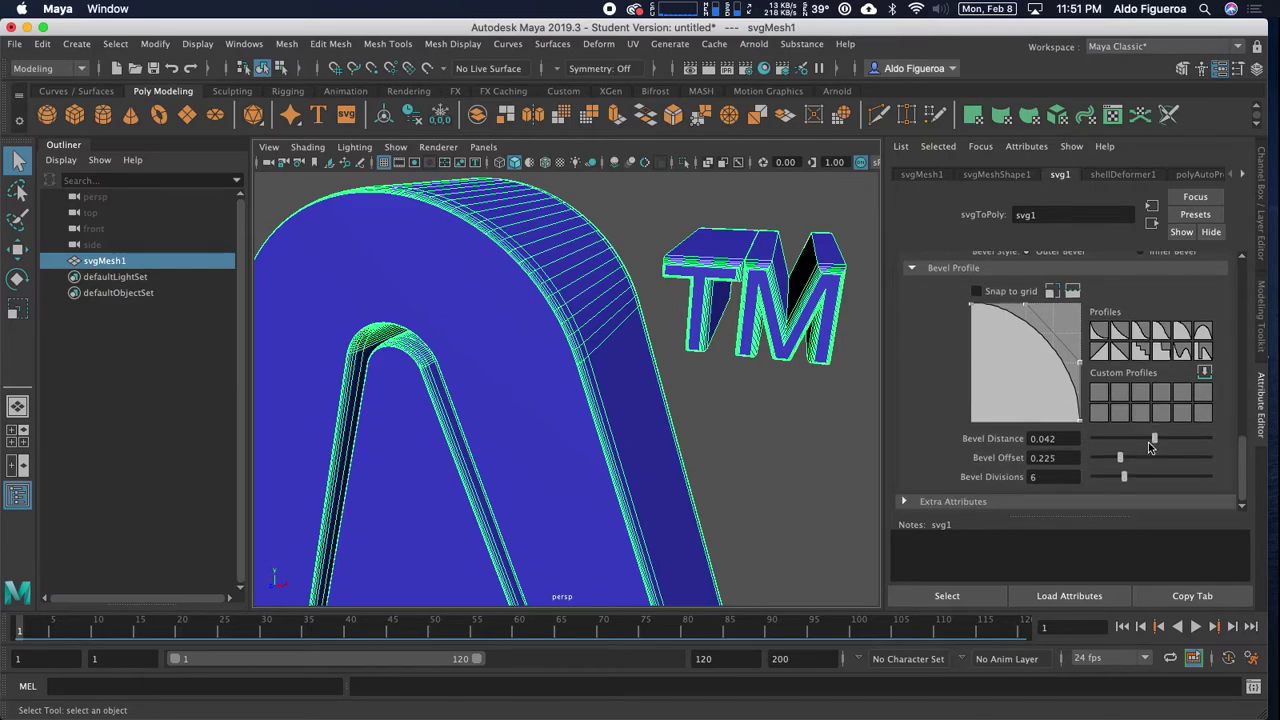
drag(1127, 459, 1104, 465)
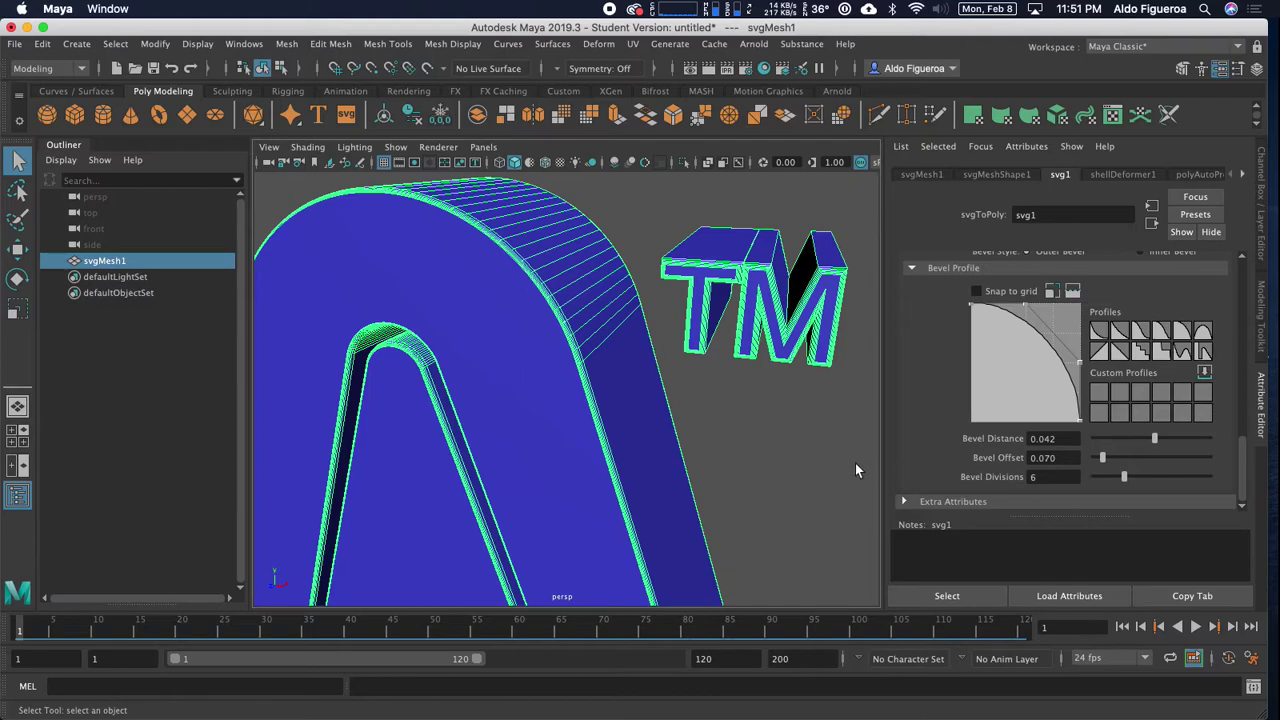
Try fewer Bevel Divisions, inspect the edges with the mesh deselected, and set the divisions to 5.
drag(1126, 484, 1097, 482)
click(735, 462)
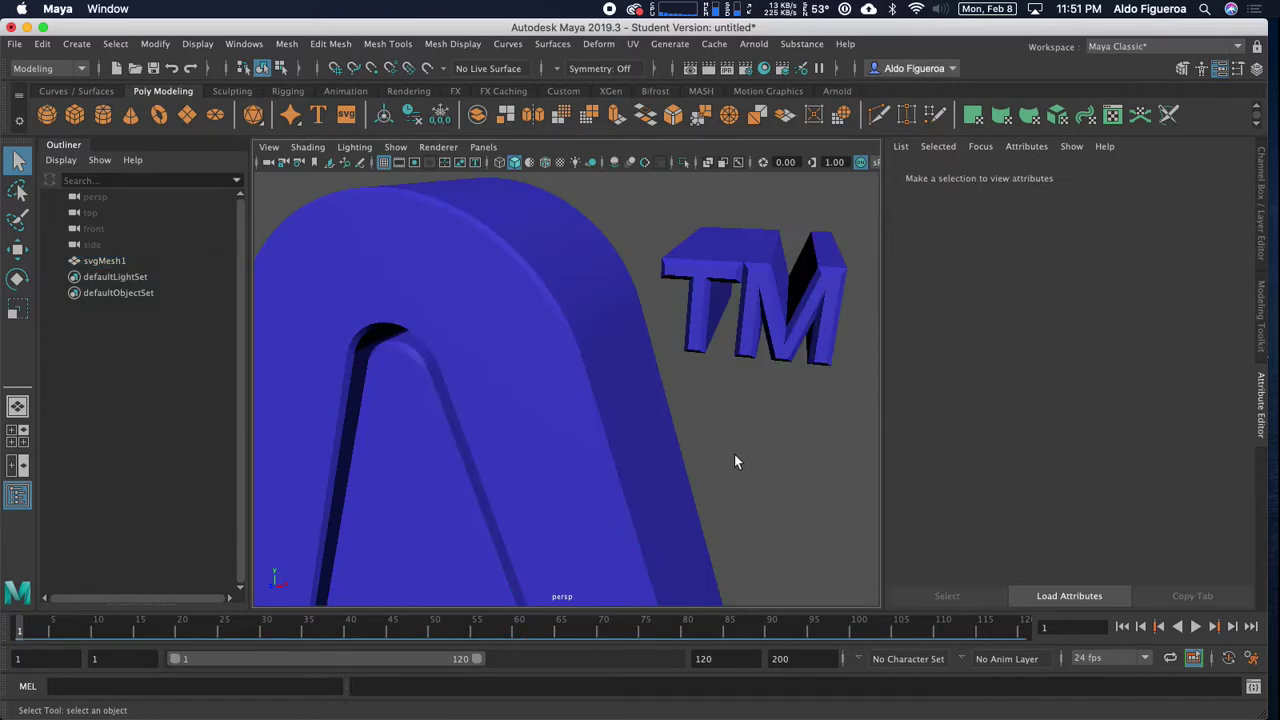
alt+middle_drag(600, 377, 576, 337)
click(576, 337)
drag(1097, 492, 1118, 491)
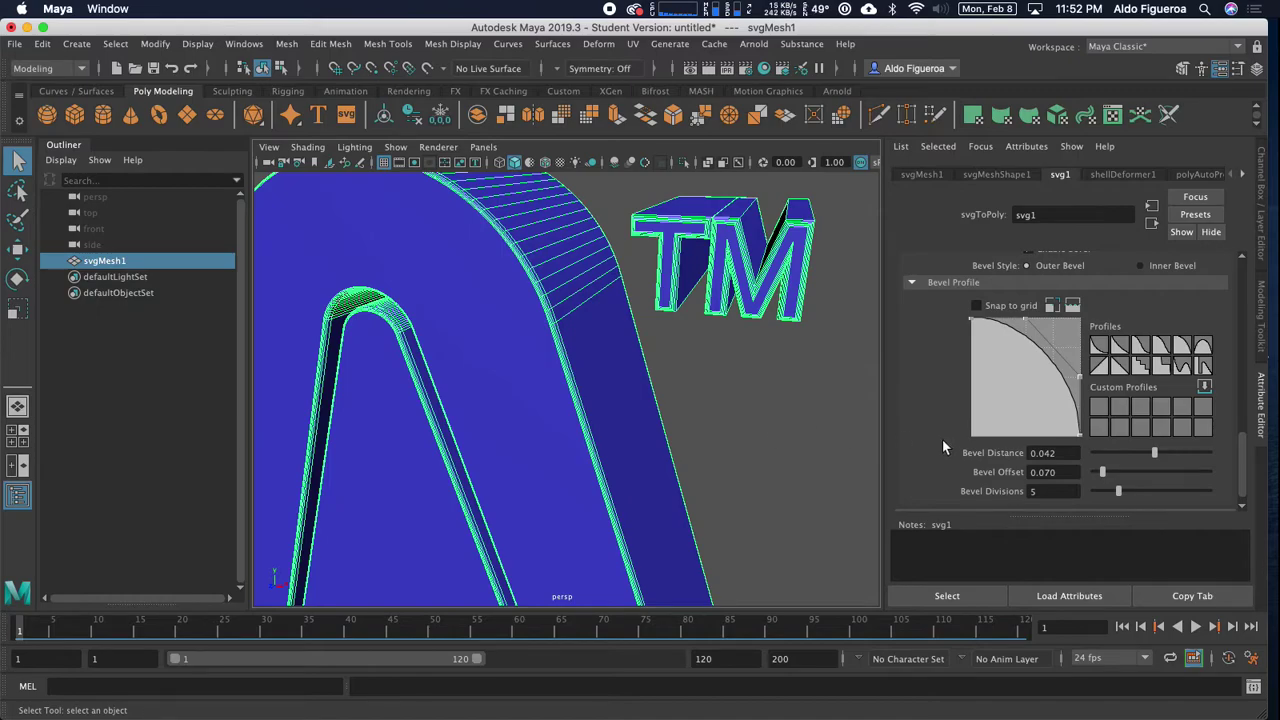
Review the svg1 node's settings and view the whole beveled logo.
scroll(1128, 439, down, 1)
scroll(1128, 439, up, 3)
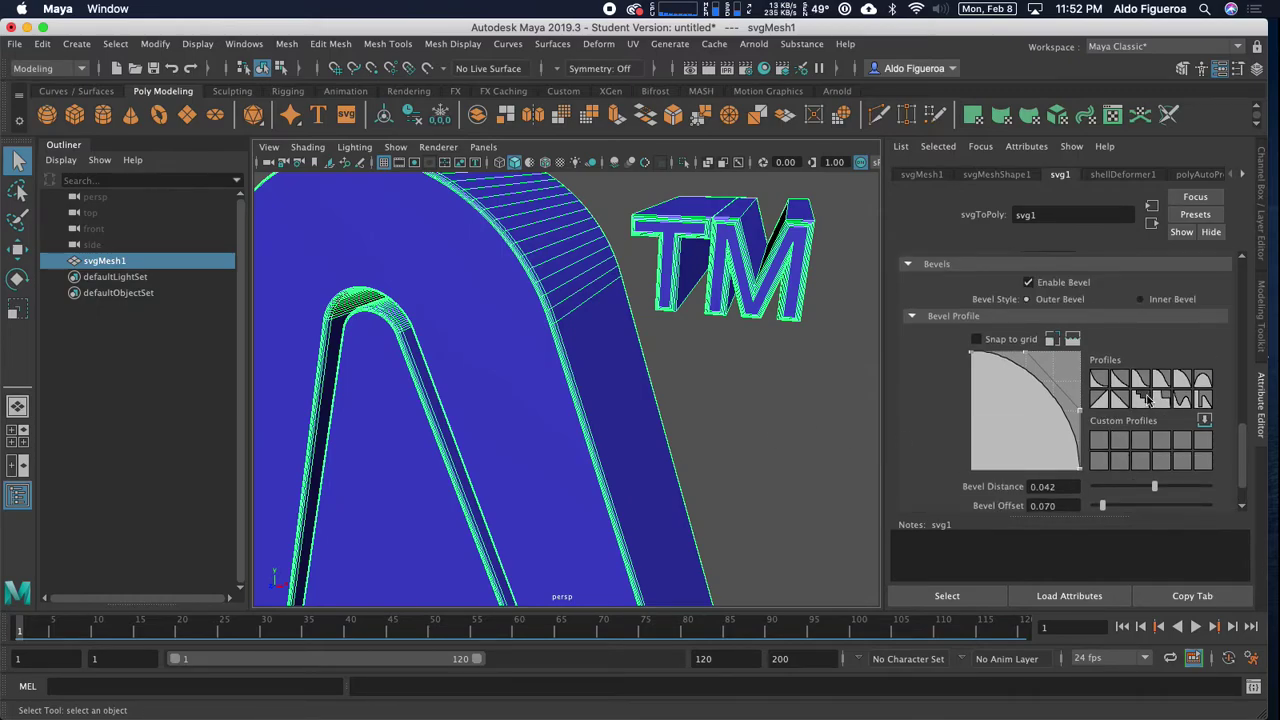
scroll(1146, 400, up, 10)
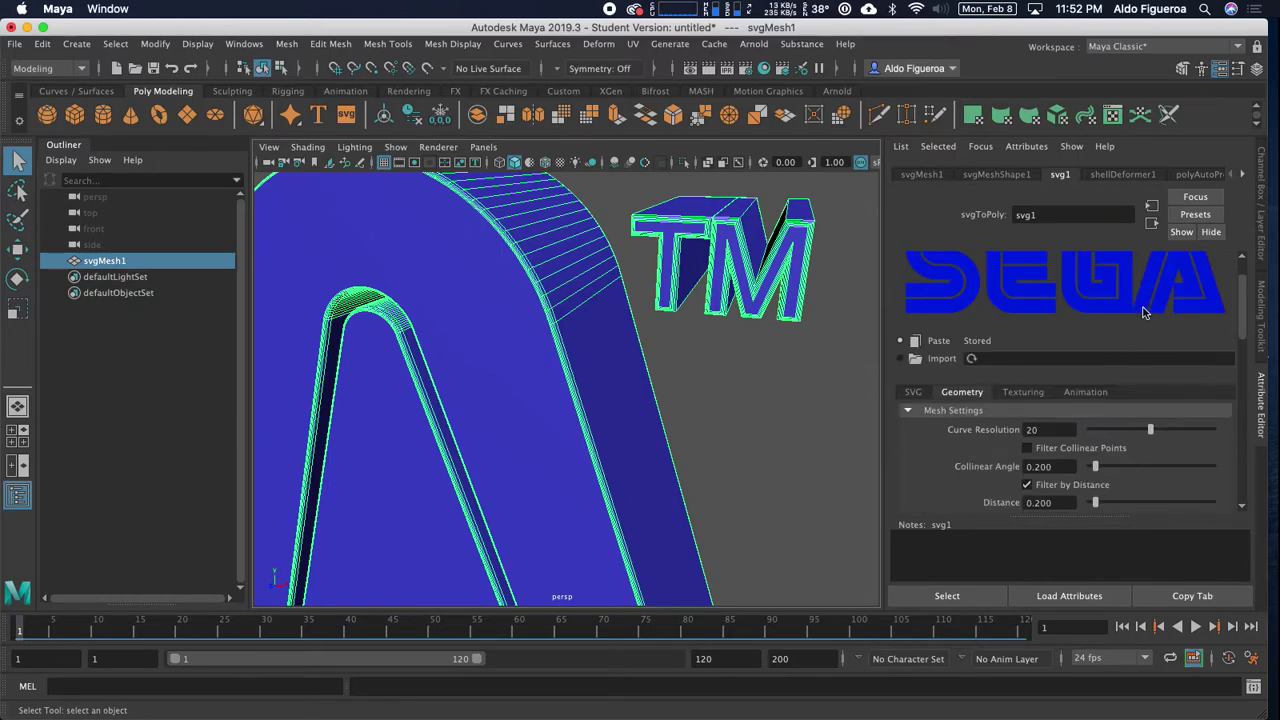
scroll(688, 390, down, 10)
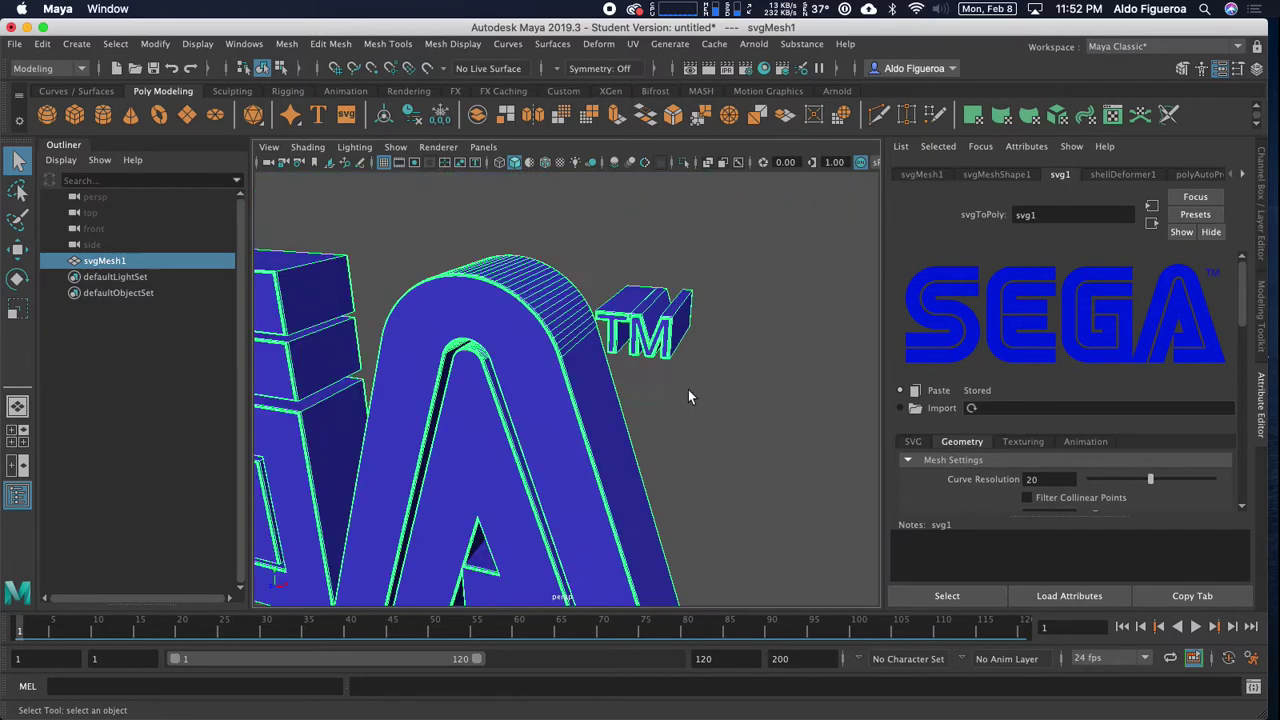
alt+middle_drag(669, 404, 805, 394)
alt+drag(668, 402, 705, 396)
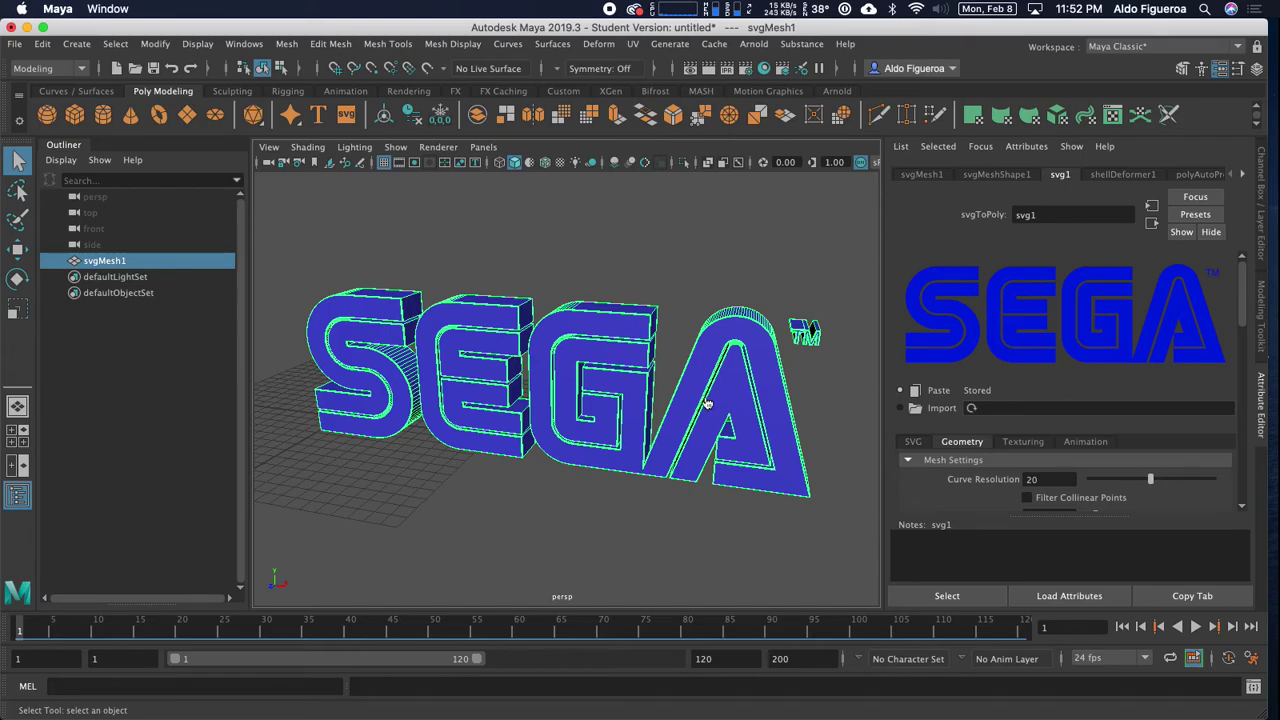
Switch to Illustrator, compare the Sega_logo.eps and nintendo.svg documents, and leave nintendo.svg displayed.
key(super+Tab)
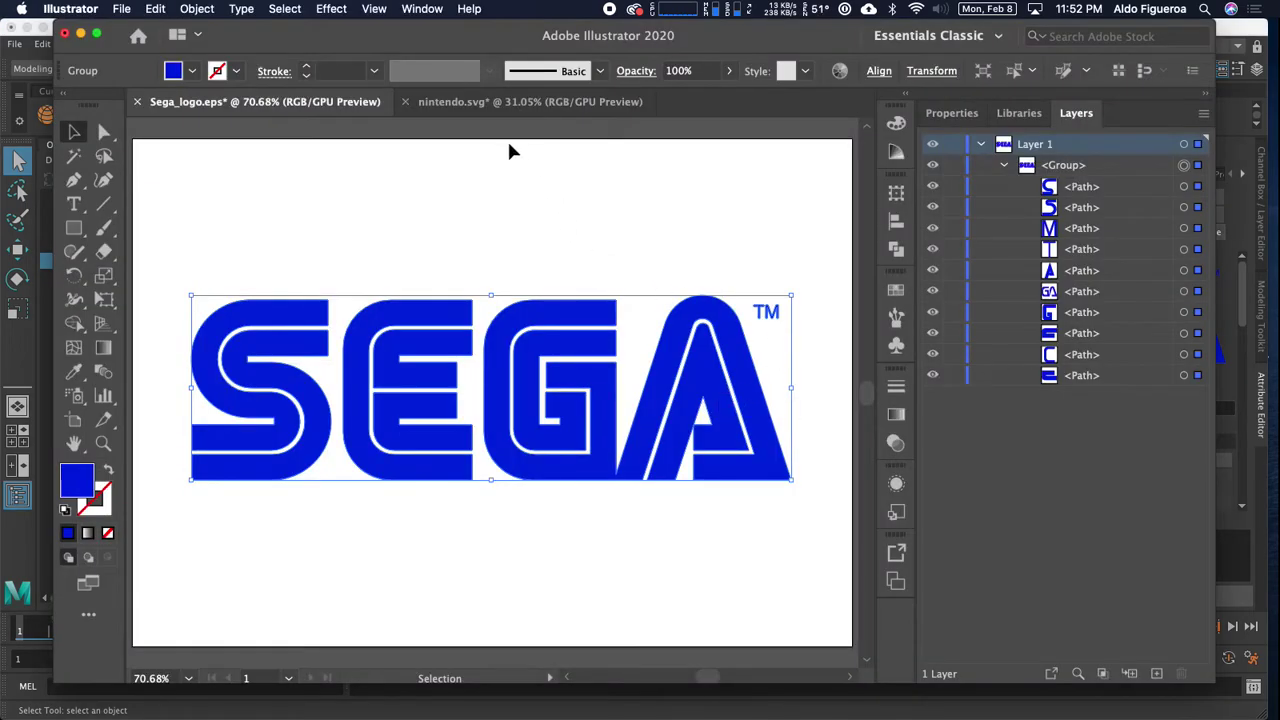
click(467, 104)
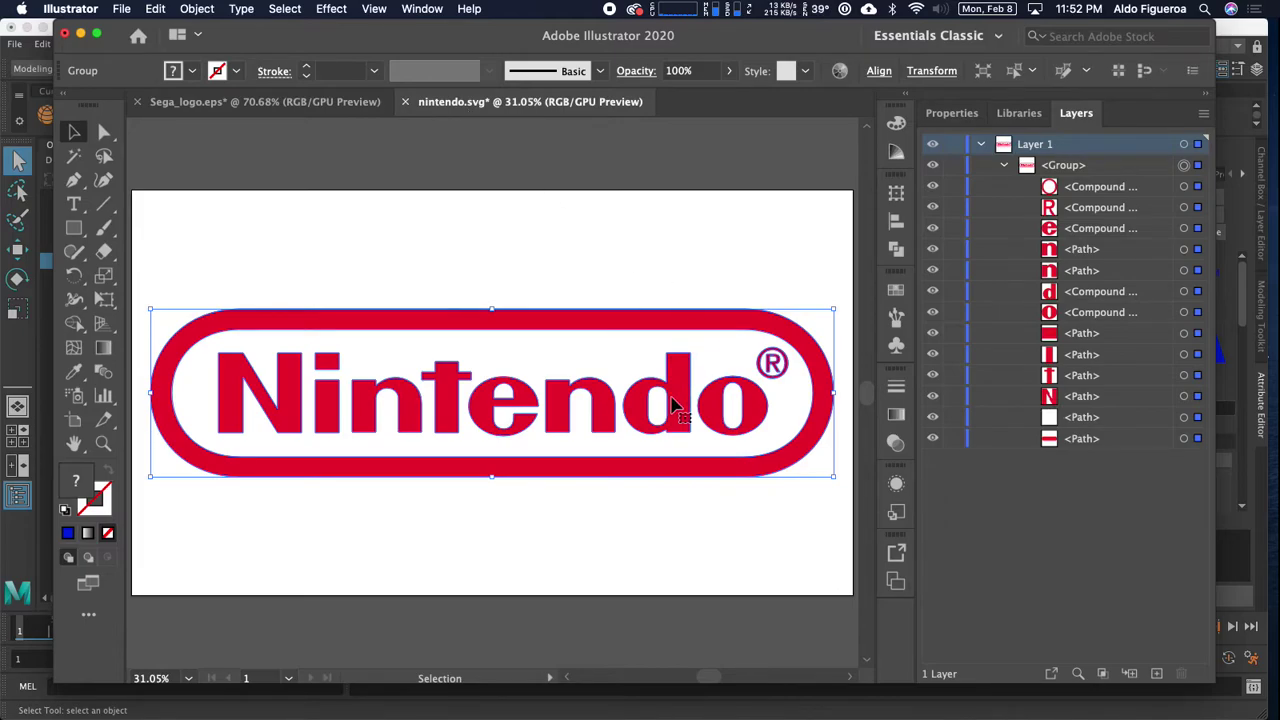
click(310, 106)
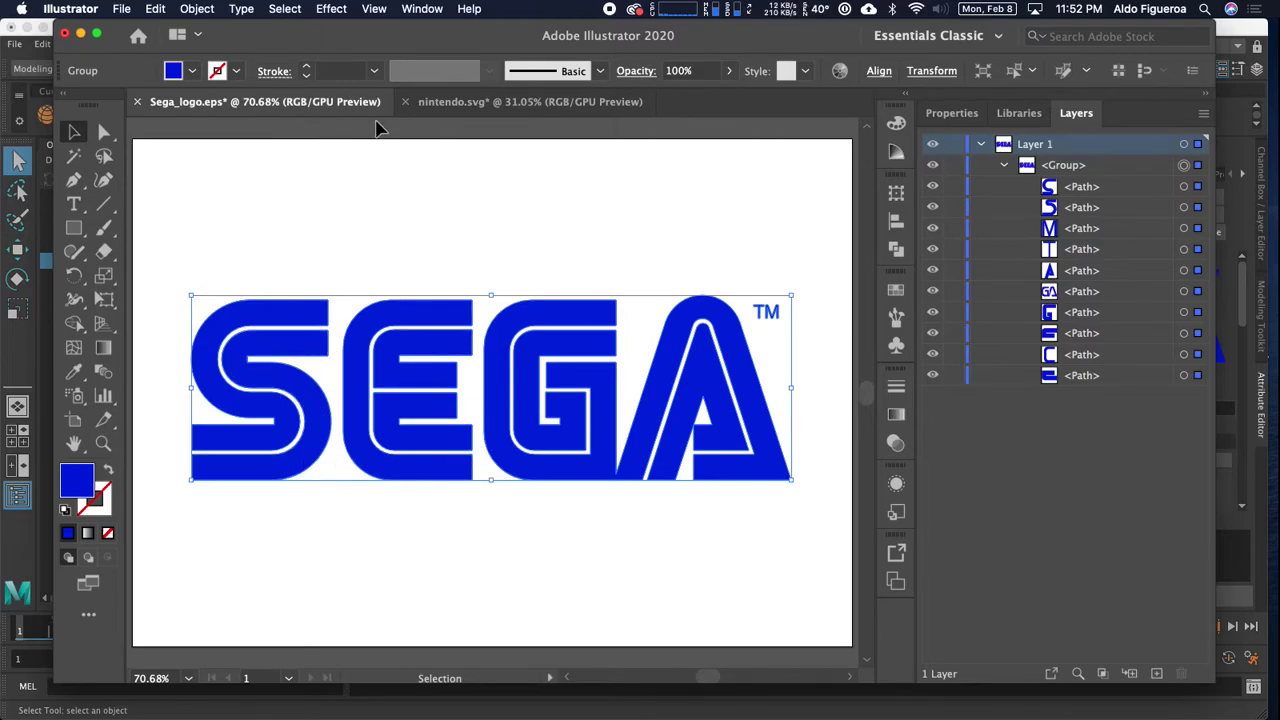
click(462, 102)
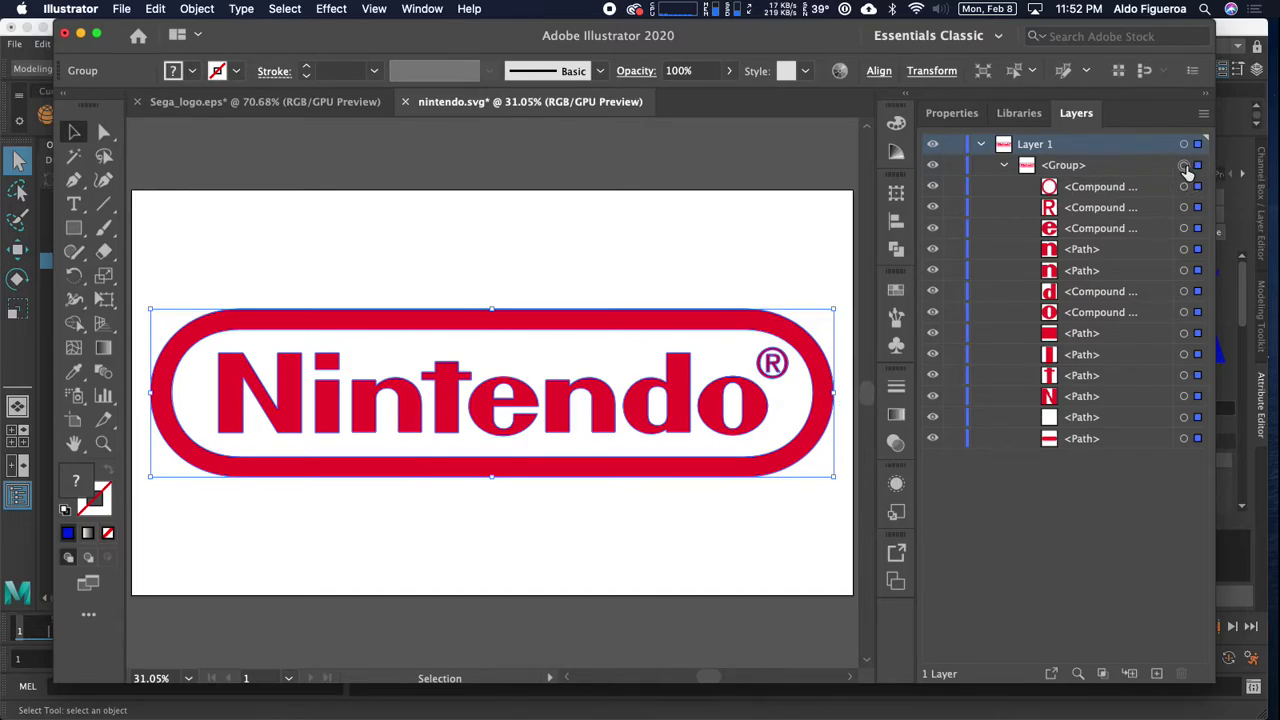
Copy the selected Nintendo logo group and switch to Maya.
click(160, 10)
click(165, 85)
click(24, 560)
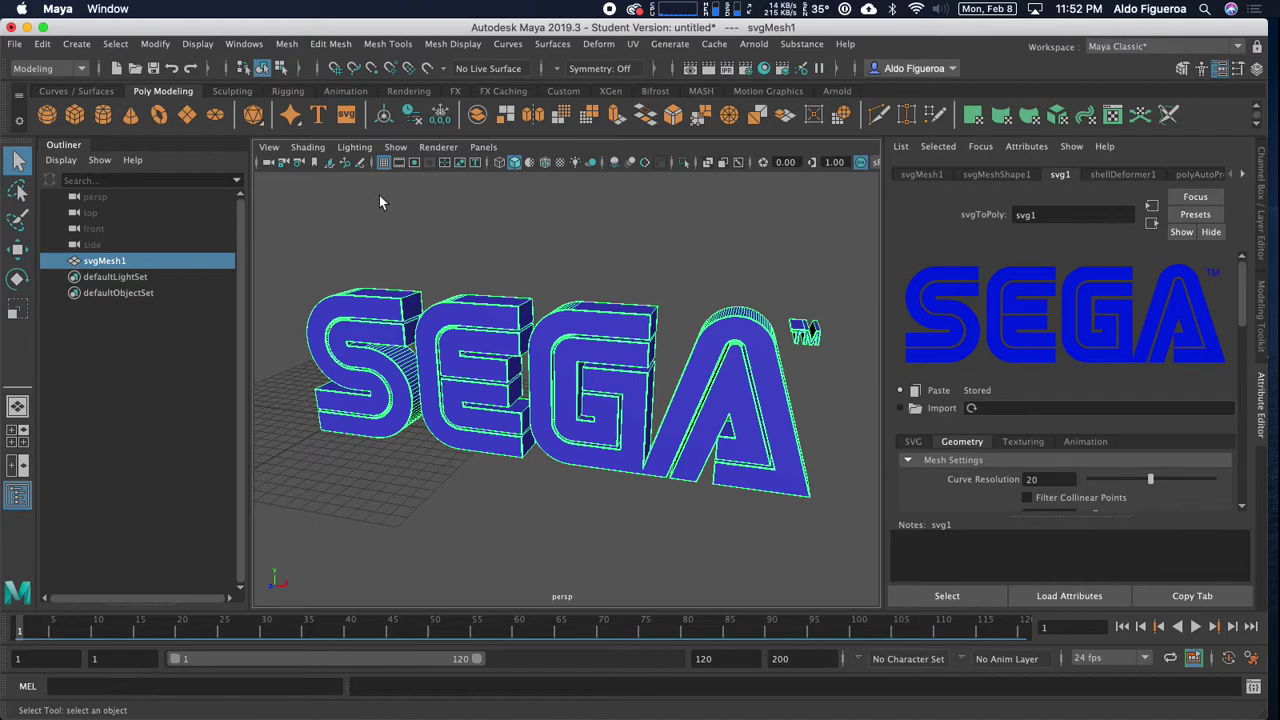
Start a new empty scene in place of the SEGA logo scene.
click(15, 44)
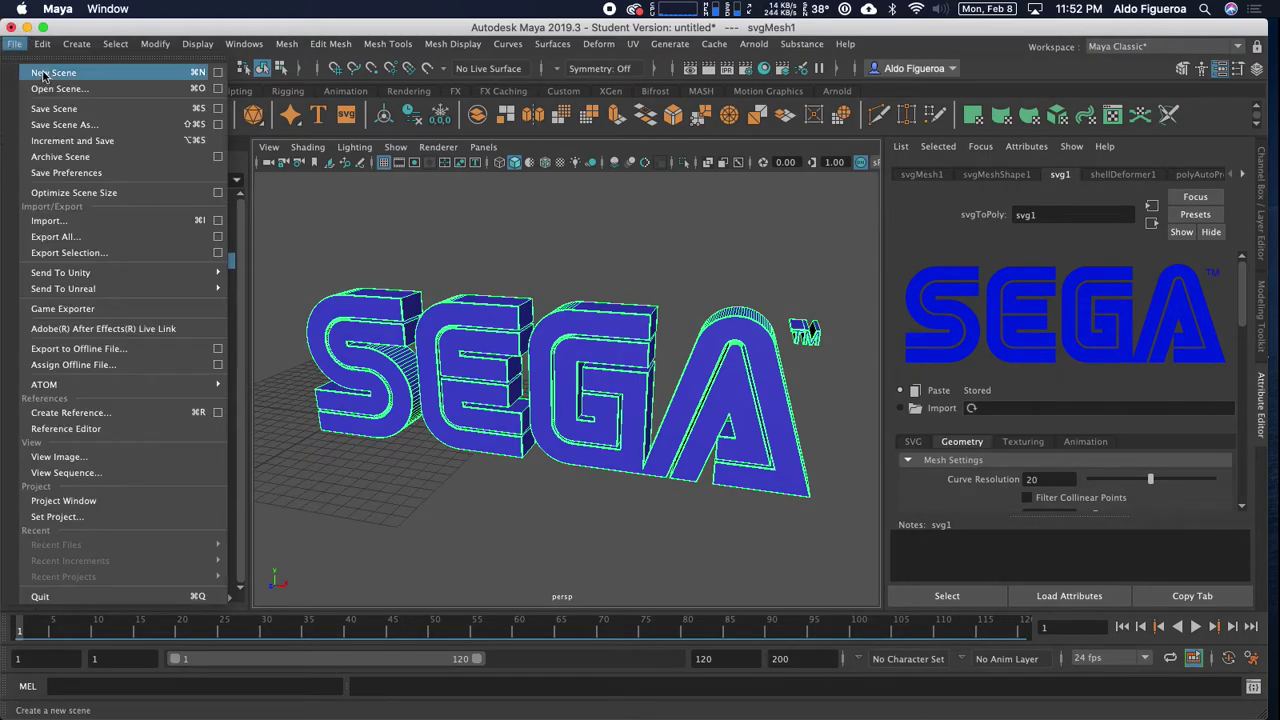
click(43, 73)
click(640, 361)
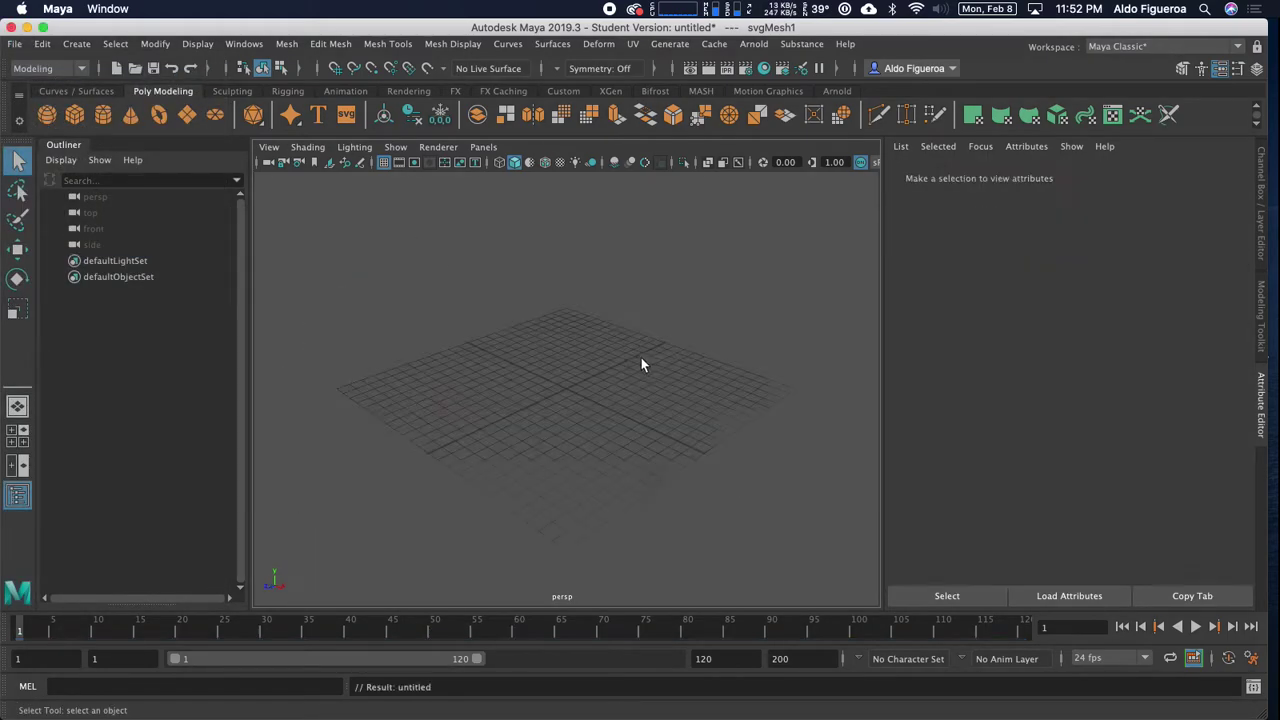
Create an SVG mesh and paste the copied Nintendo logo into it, examining the lettering on the model.
click(77, 44)
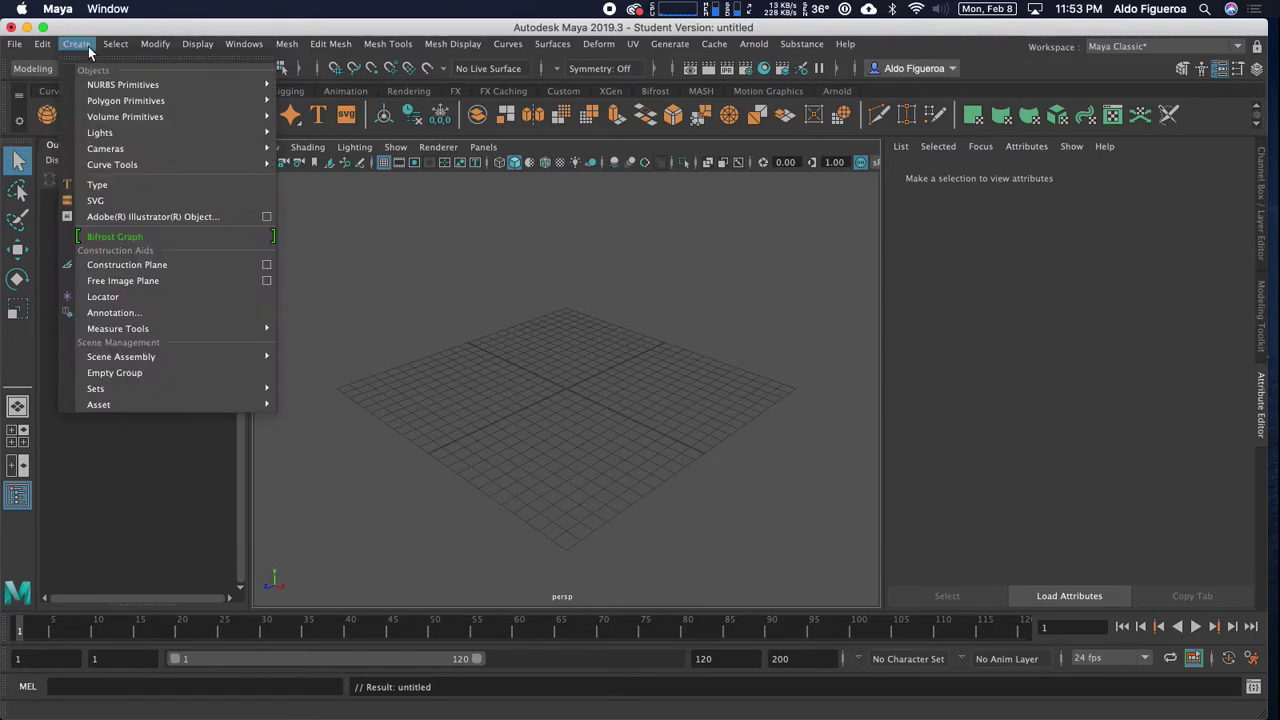
click(113, 201)
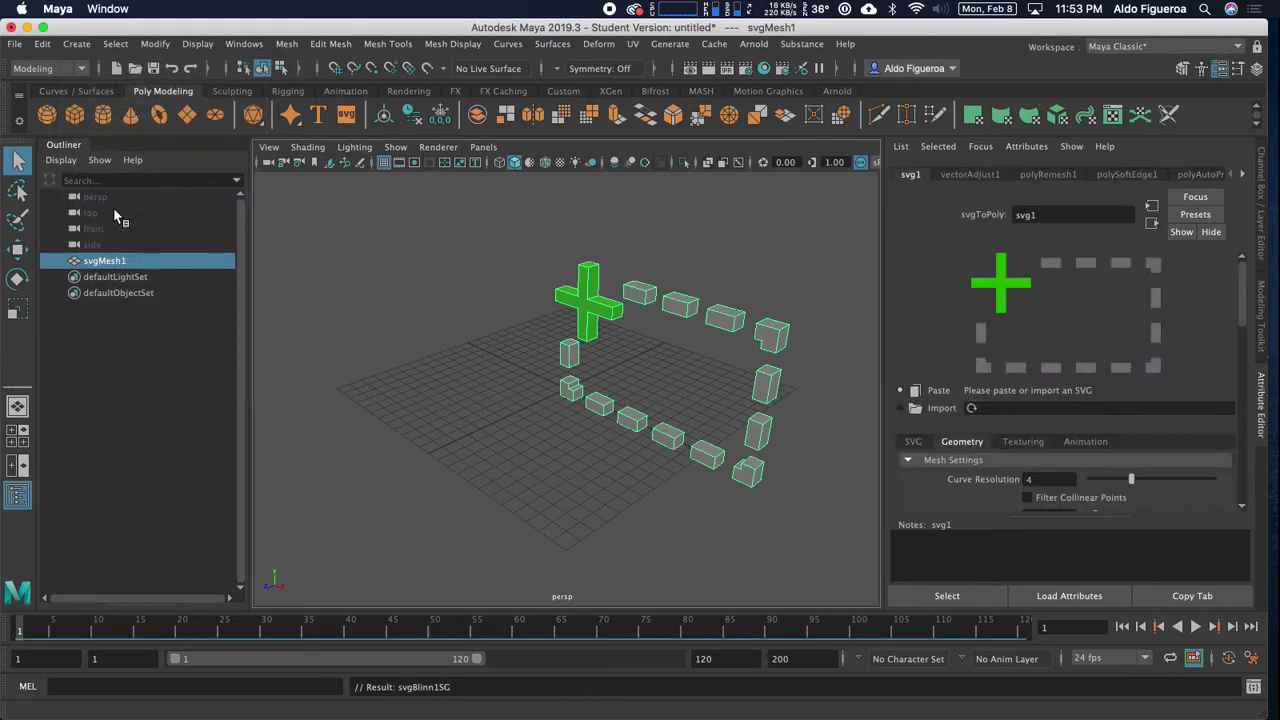
click(943, 398)
alt+middle_drag(840, 386, 656, 339)
alt+drag(656, 339, 591, 371)
alt+right_drag(591, 371, 648, 330)
alt+drag(648, 330, 563, 357)
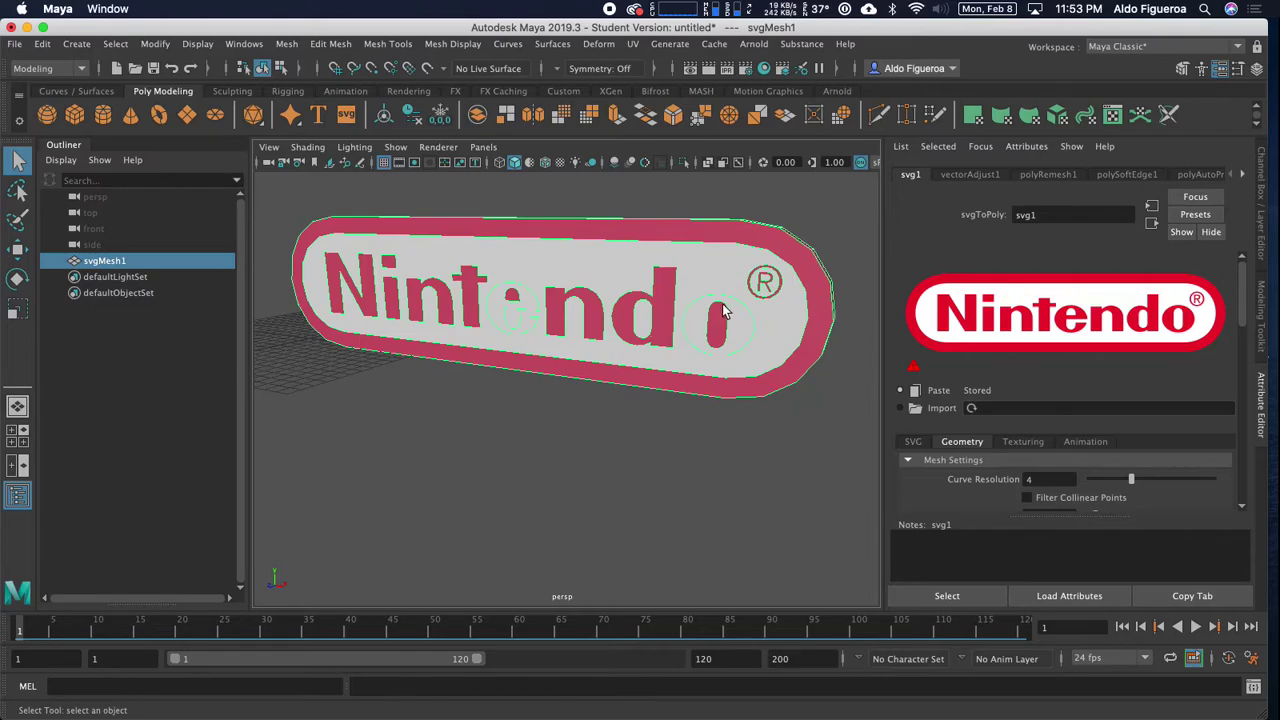
alt+drag(612, 333, 724, 358)
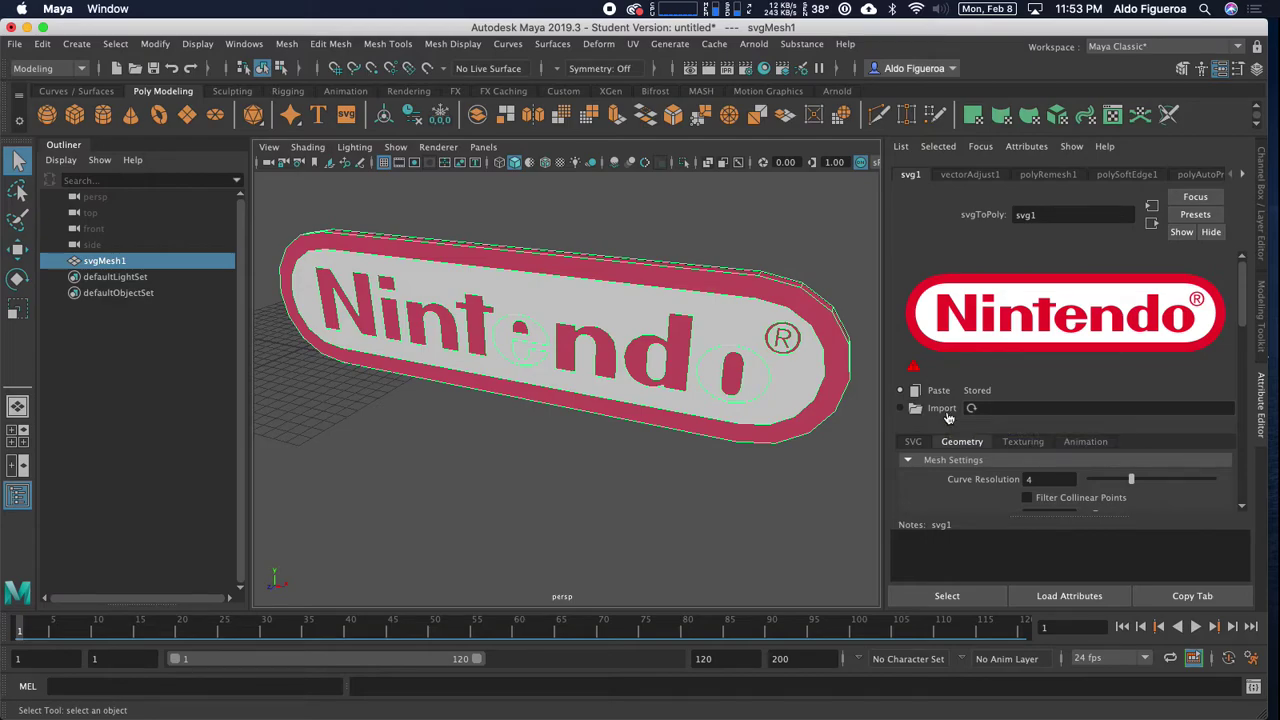
Switch to Illustrator and save the Nintendo document in the Week3 folder as nintendo_demo.svg in SVG format.
key(super+Tab)
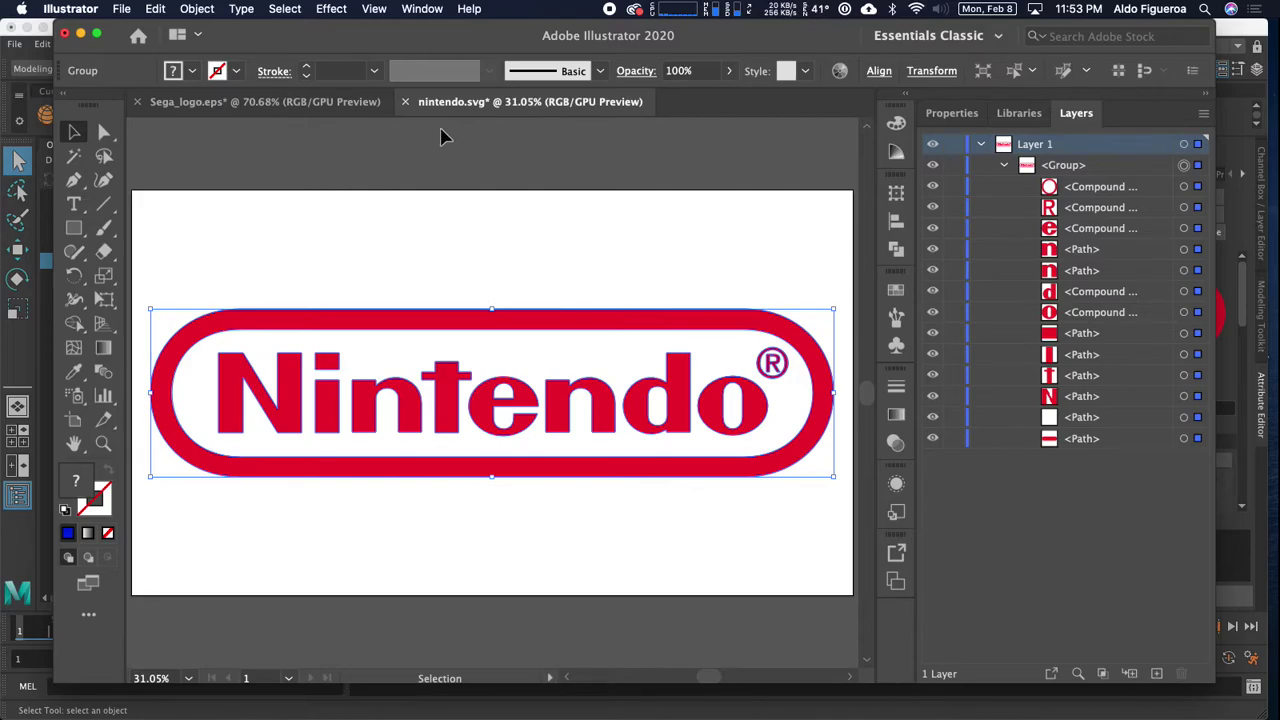
click(129, 12)
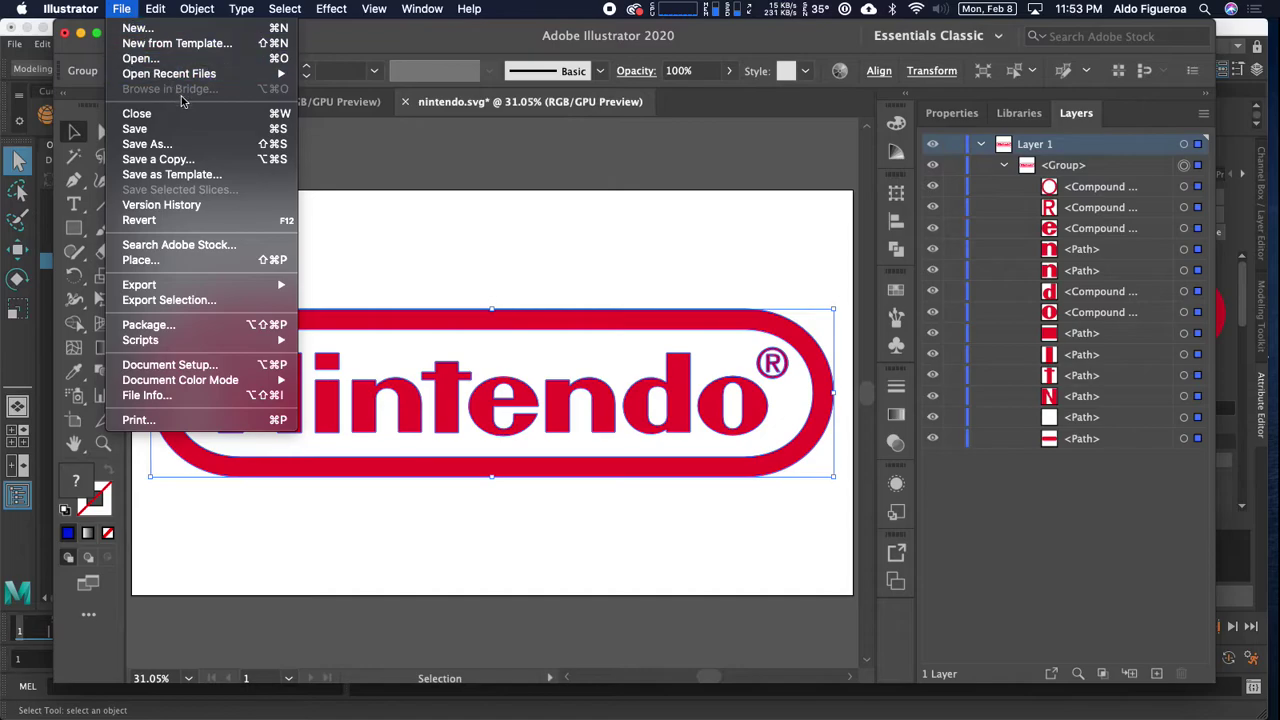
click(200, 144)
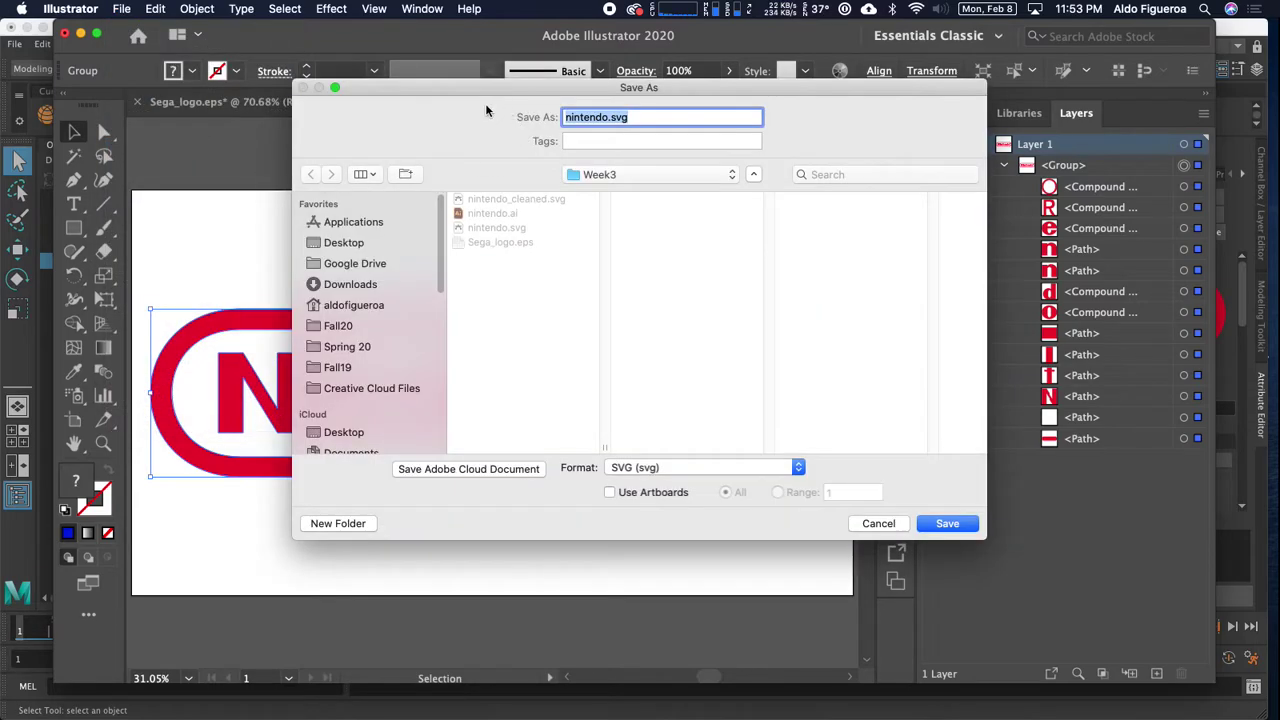
drag(506, 100, 460, 104)
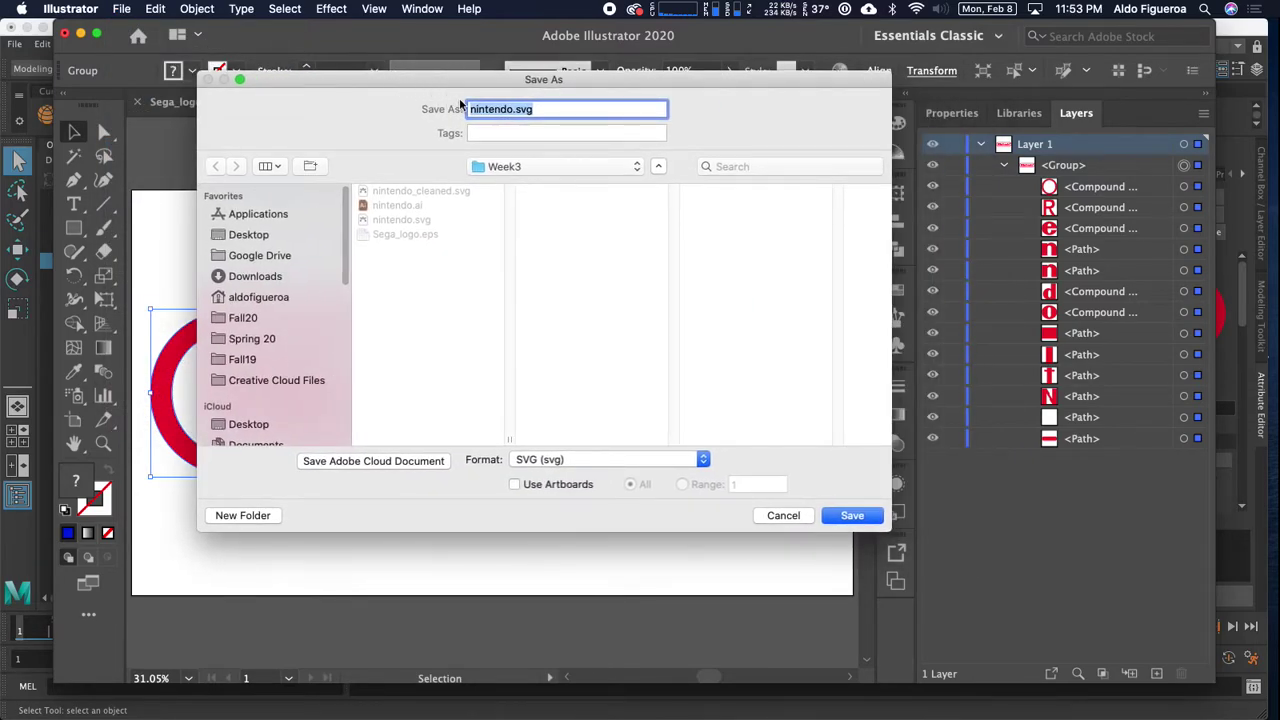
click(513, 112)
text(_demo)
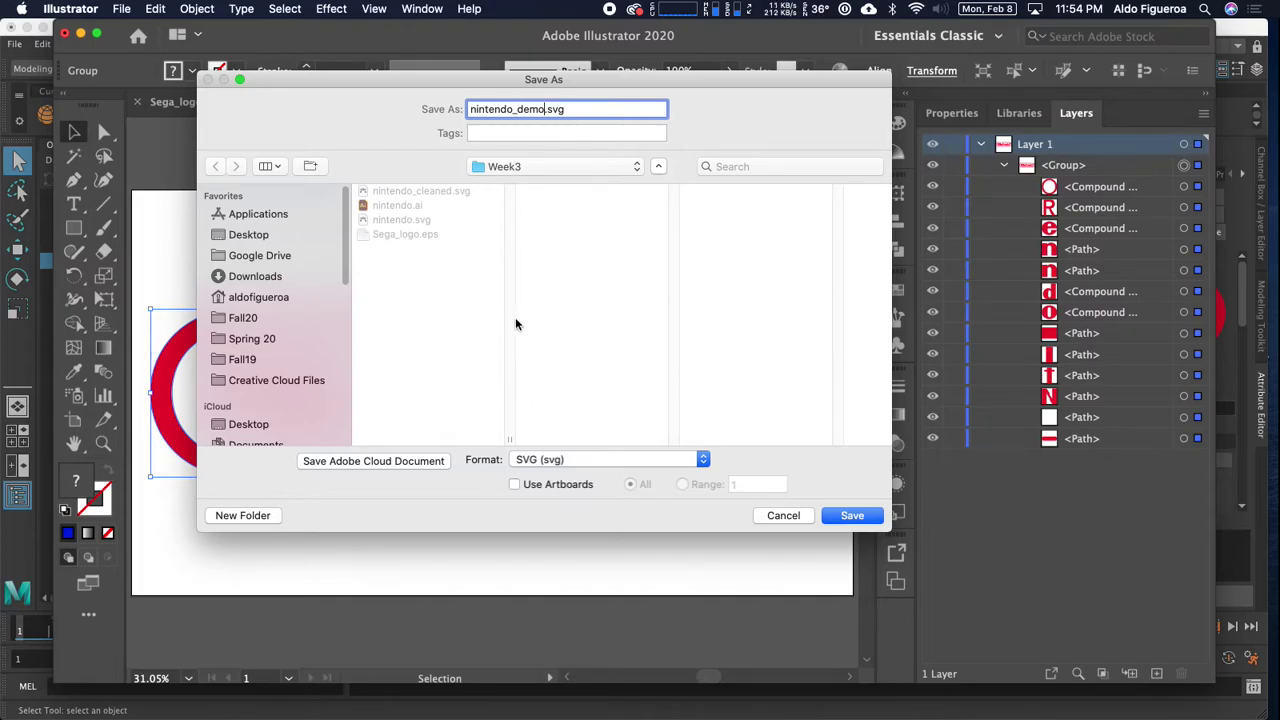
click(543, 460)
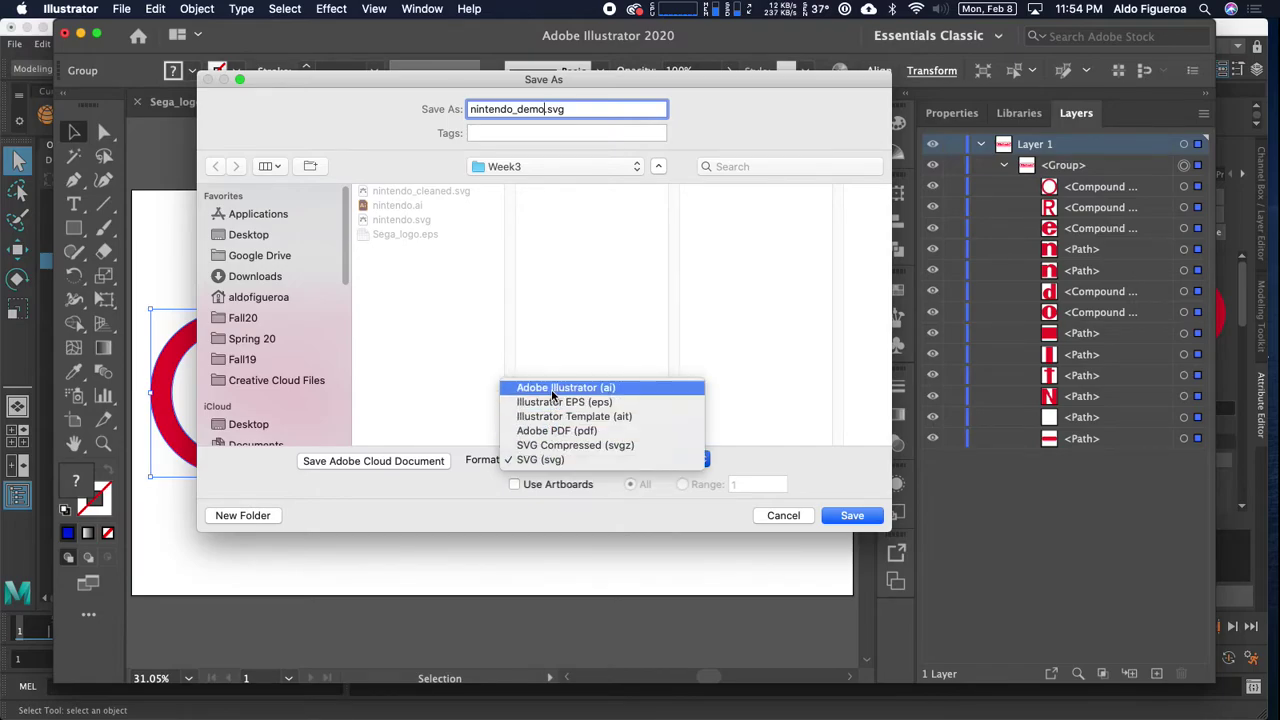
click(556, 466)
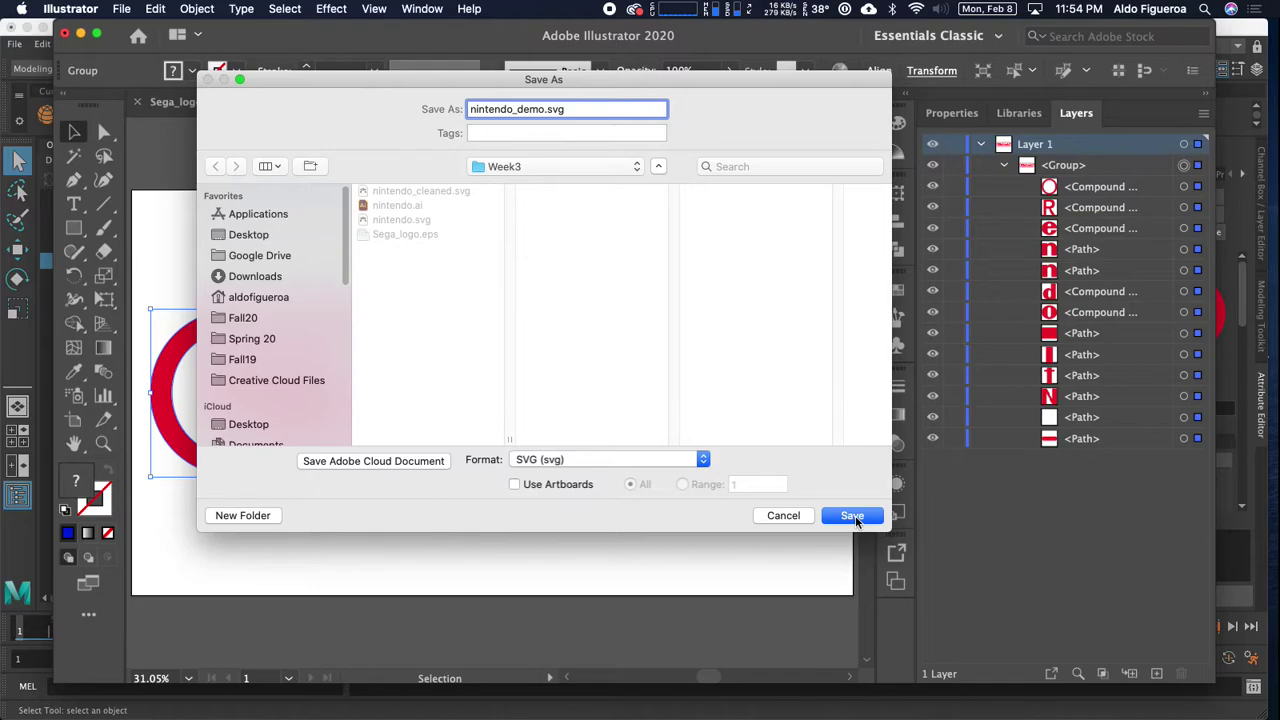
click(853, 516)
Set the SVG profile to SVG 1.1 and complete the export with the SVG options.
drag(666, 55, 599, 99)
click(543, 137)
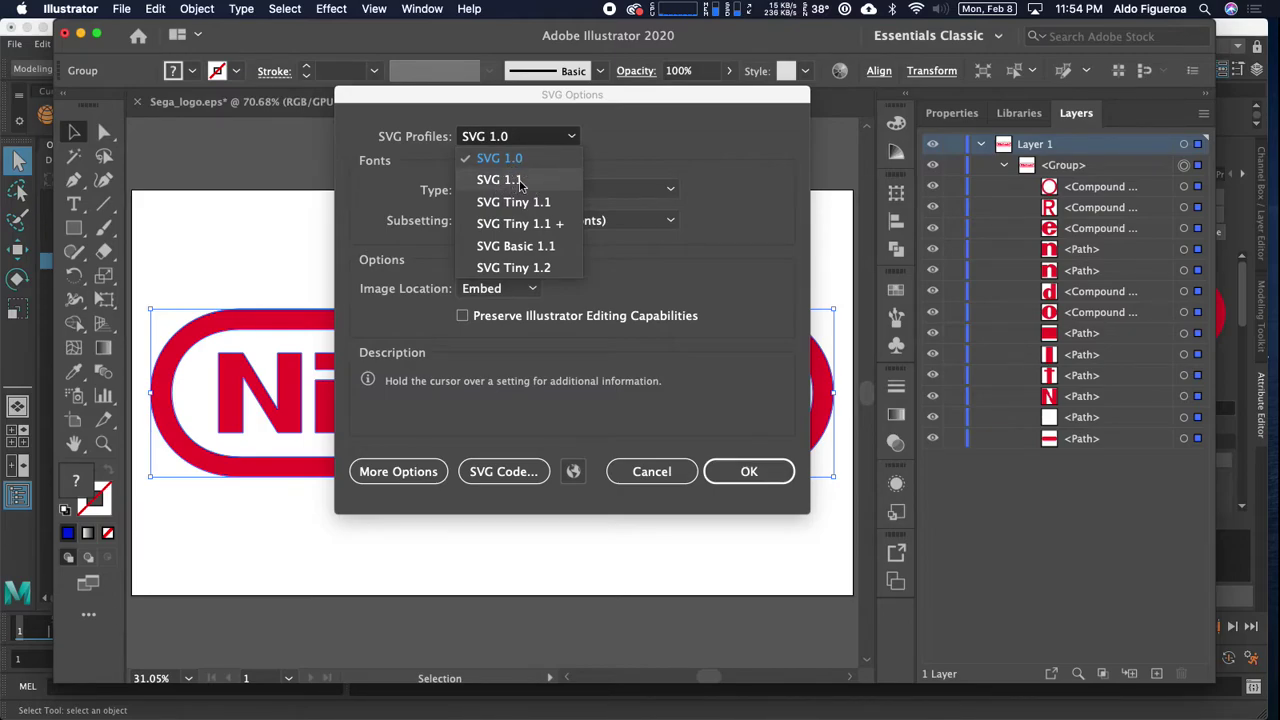
click(512, 180)
click(760, 479)
click(752, 472)
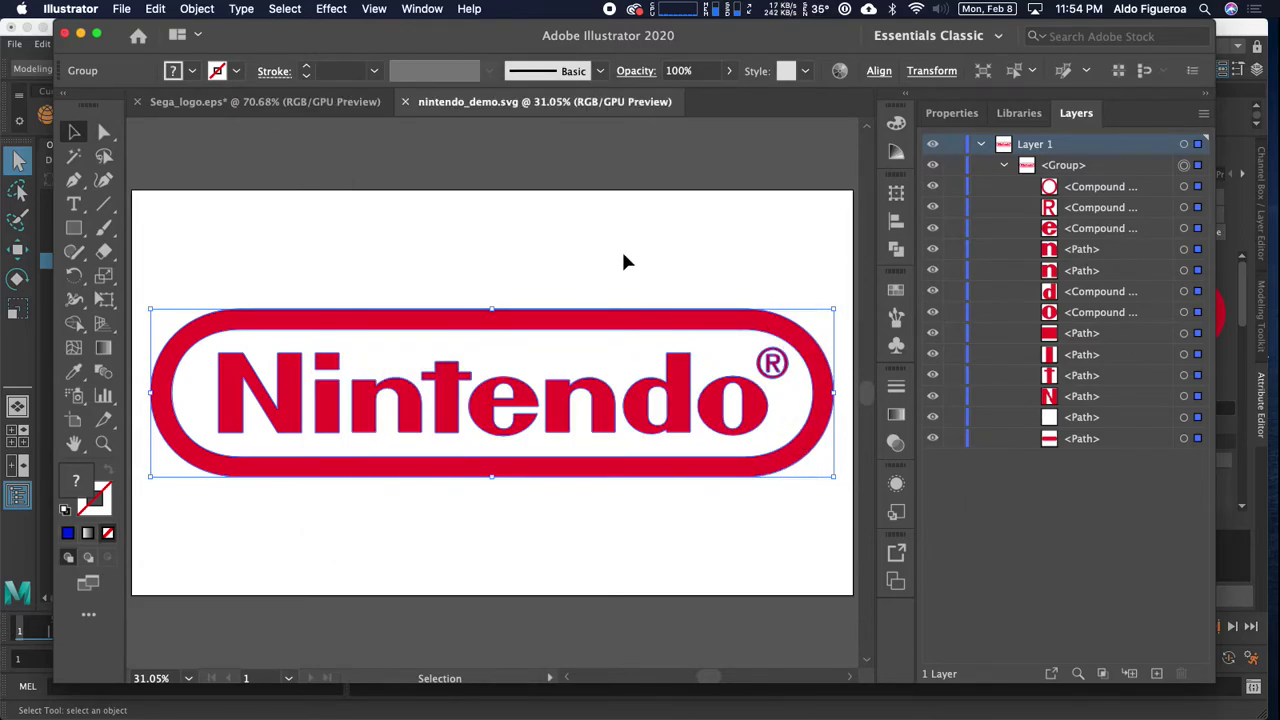
Switch to Maya, start an SVG file import for the svg1 node, and browse to the Documents/CSUCI/Spring21 folder.
key(a)
key(v)
click(33, 348)
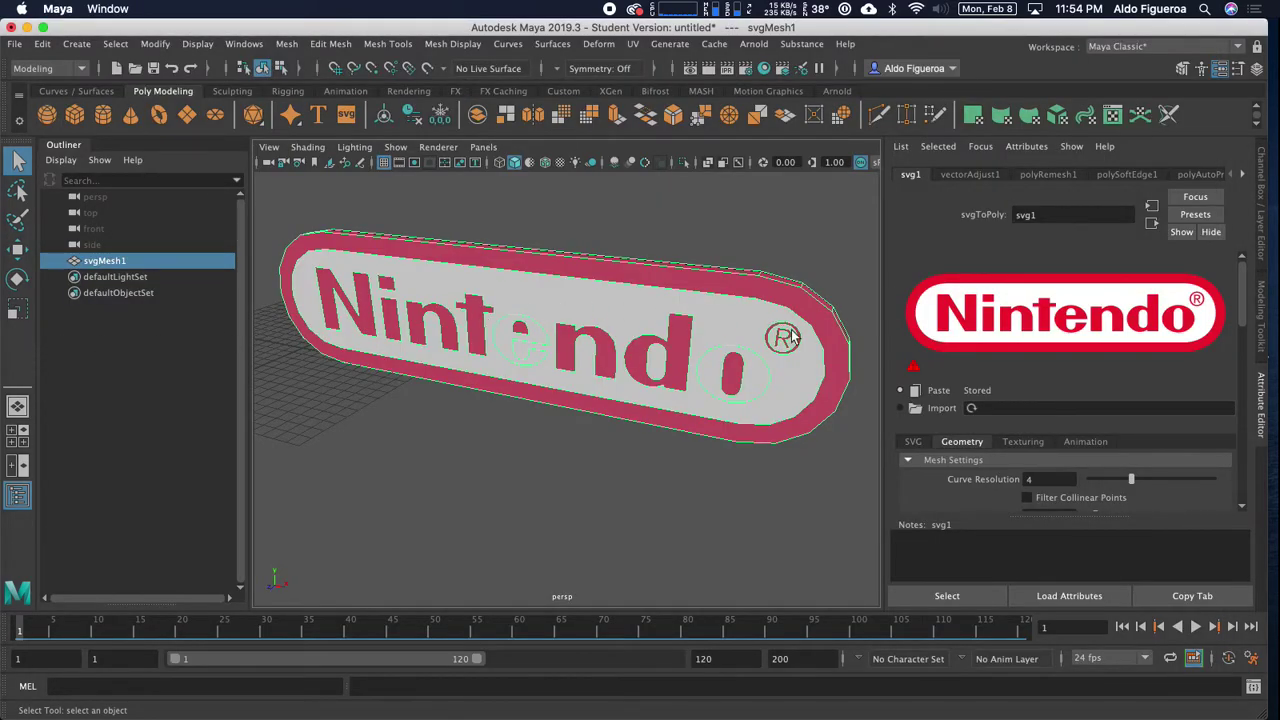
click(945, 413)
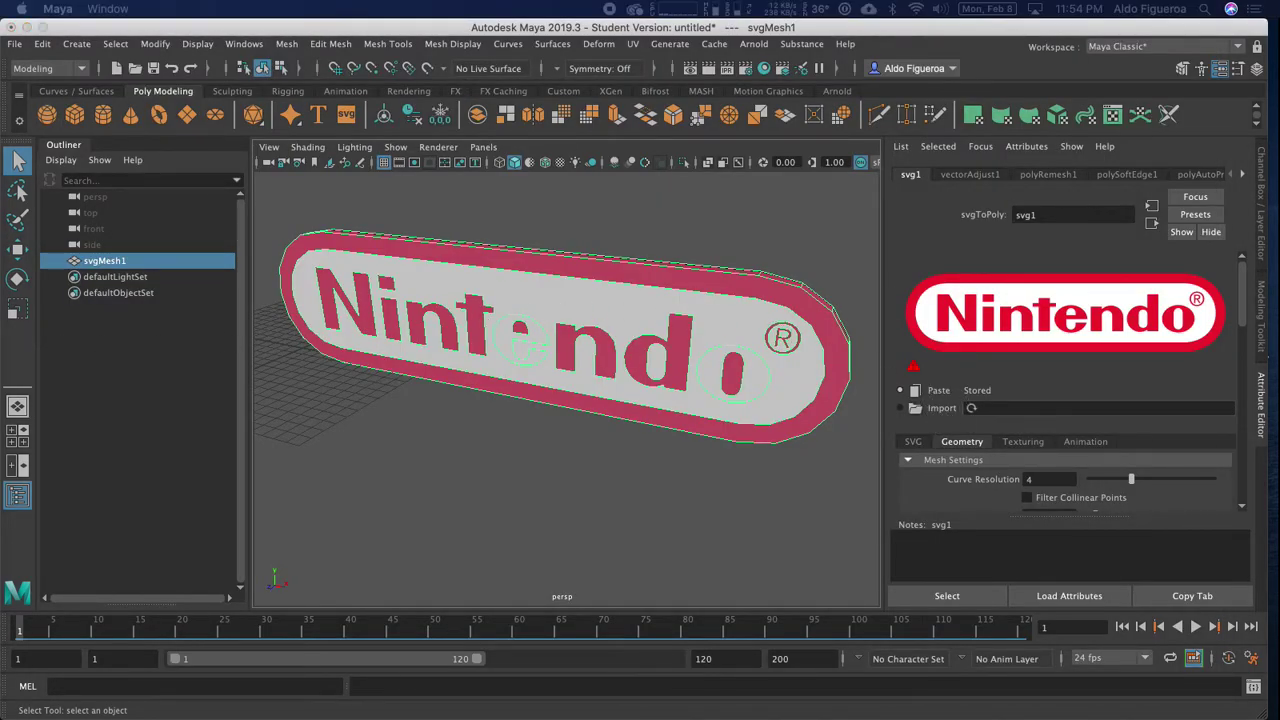
drag(820, 320, 371, 94)
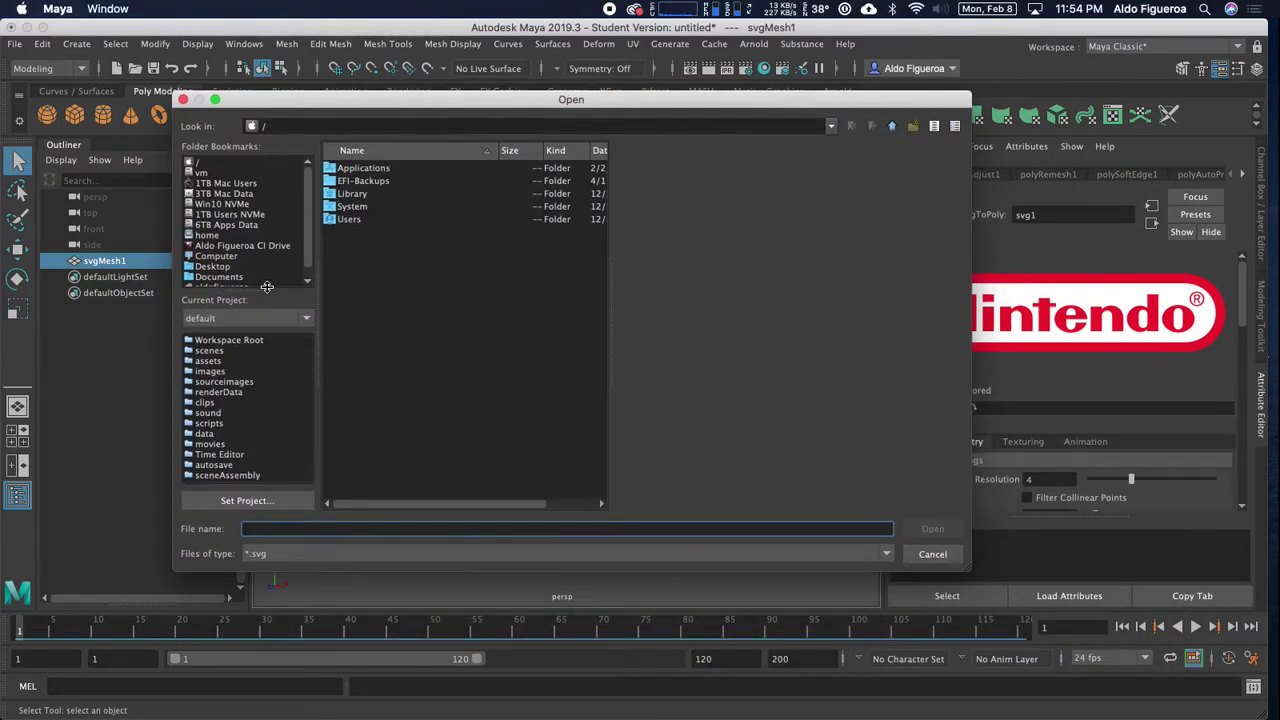
click(252, 186)
double_click(371, 196)
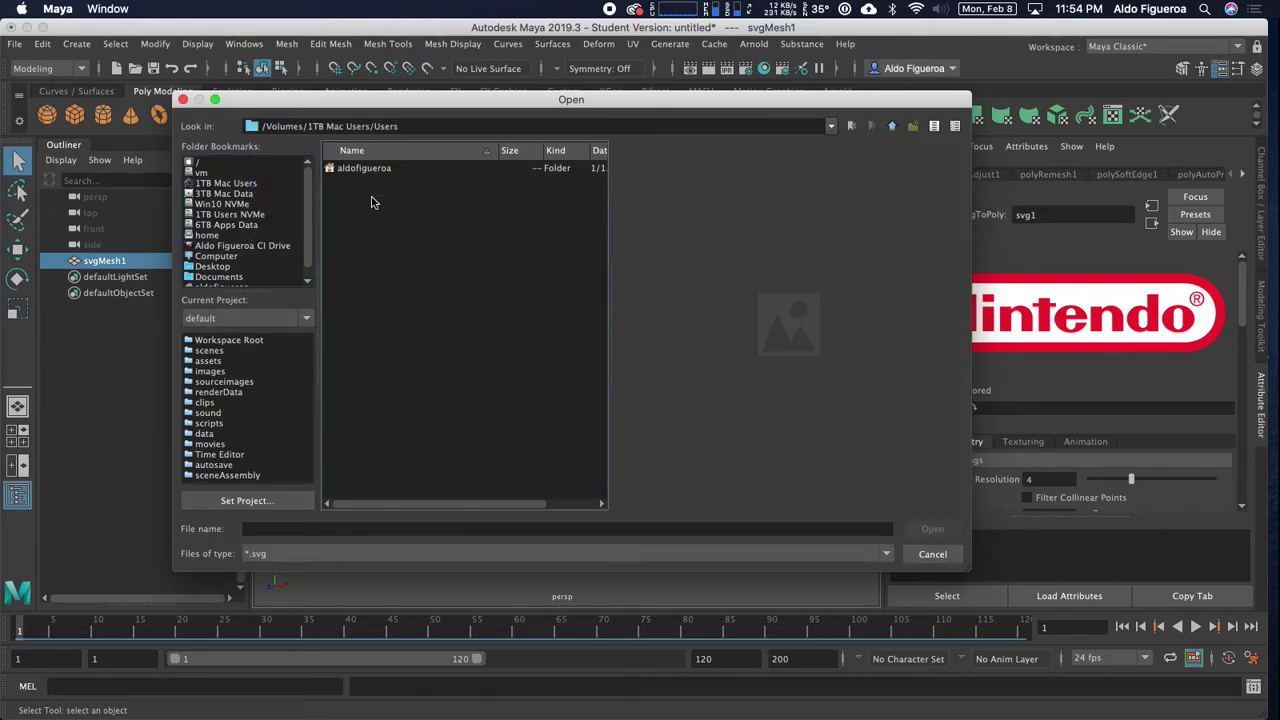
double_click(365, 169)
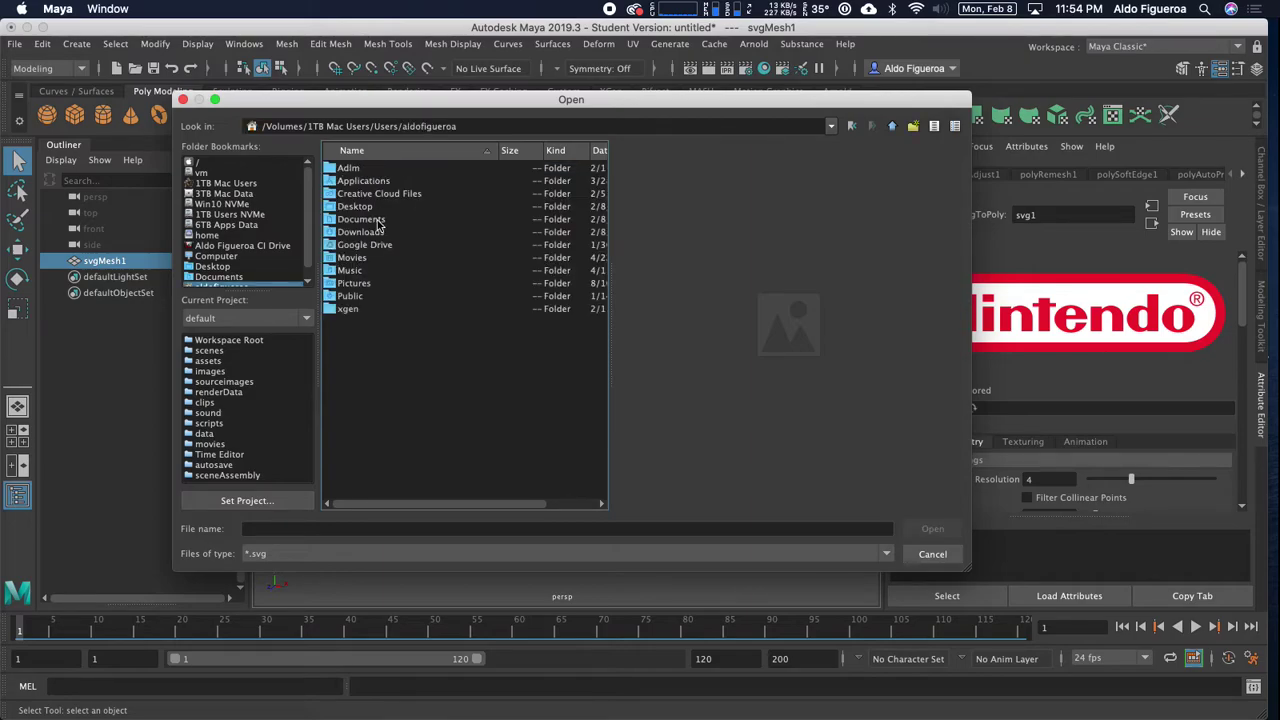
double_click(362, 219)
double_click(366, 207)
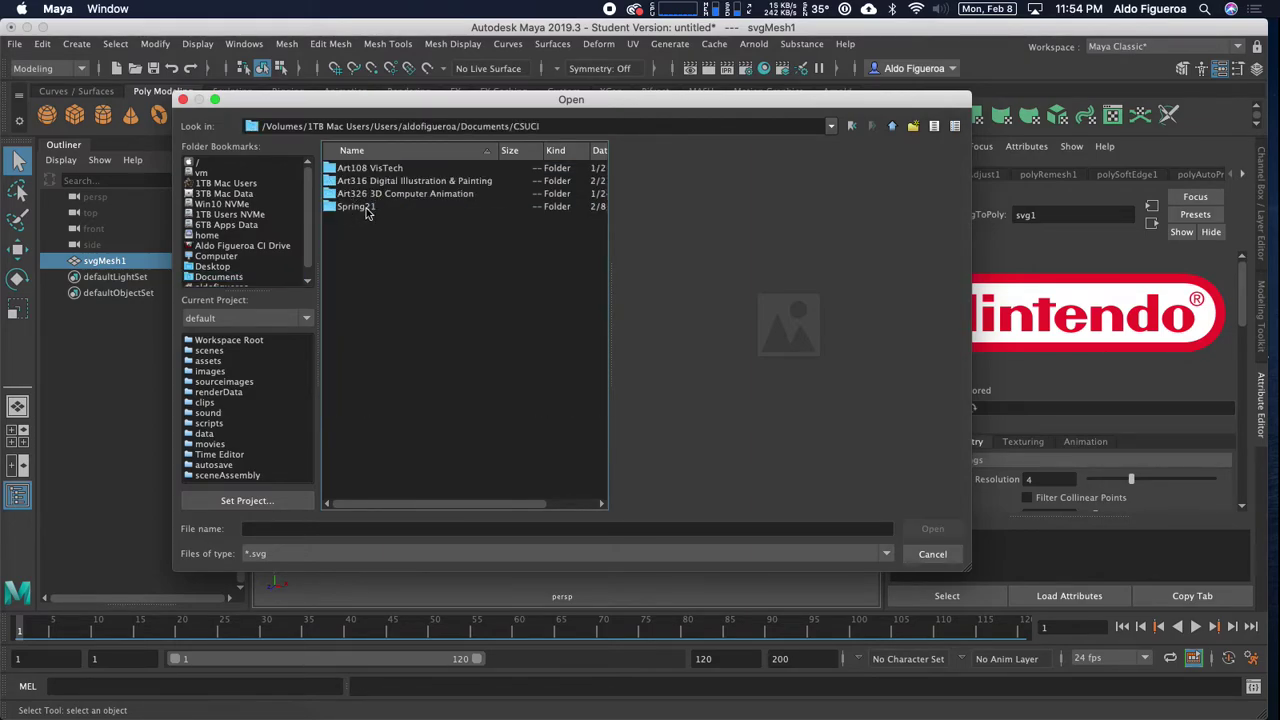
double_click(366, 207)
Import nintendo_demo.svg from the Art326/Week3 folder into the SVG mesh and inspect the letters on the logo.
double_click(375, 206)
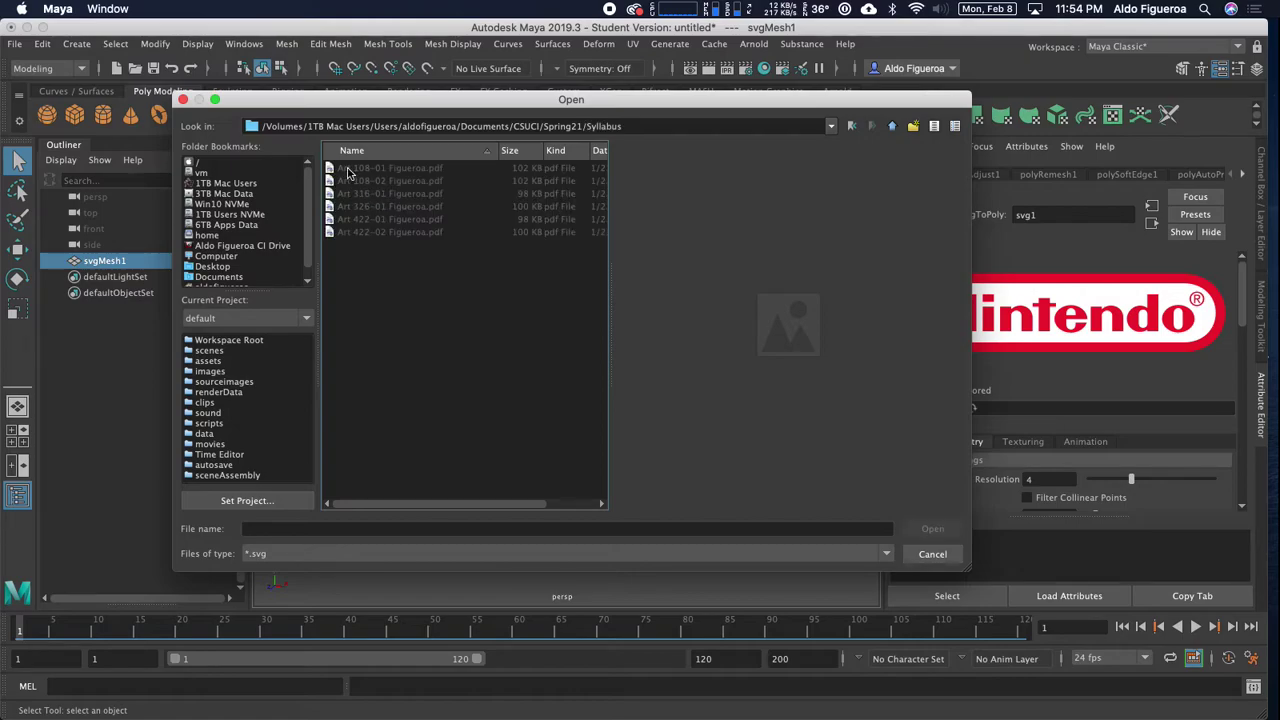
click(892, 126)
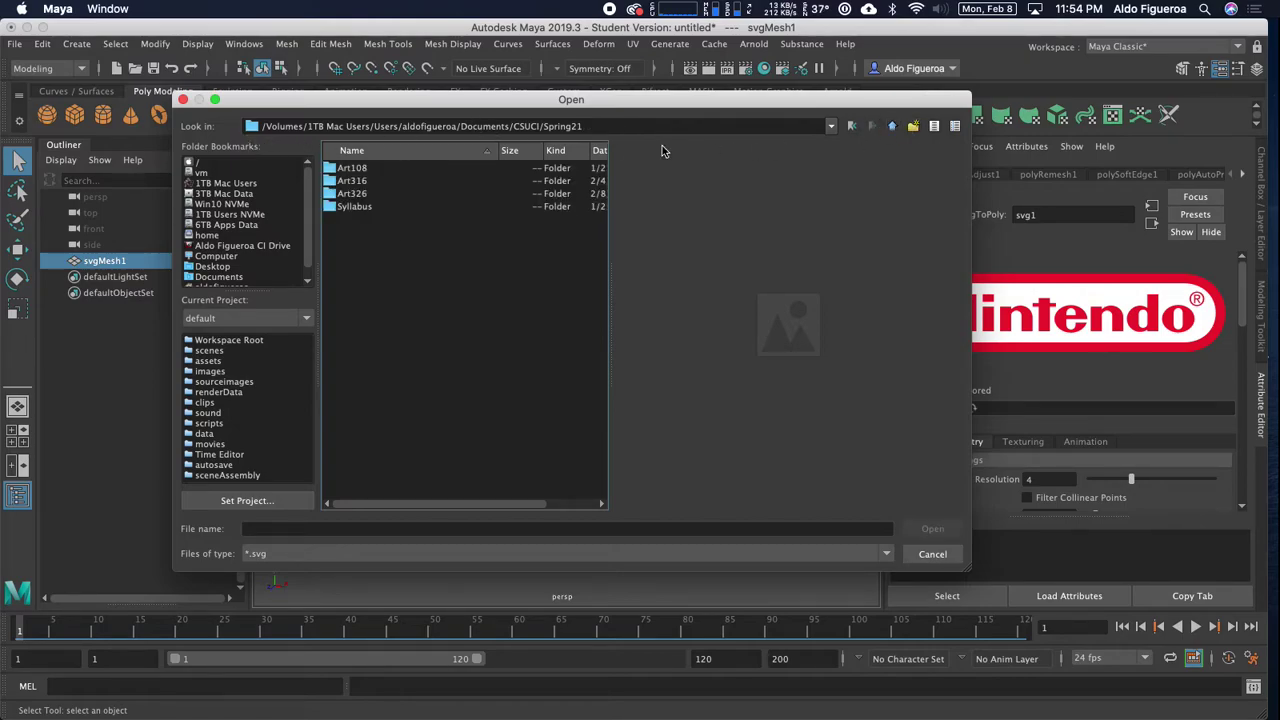
double_click(398, 195)
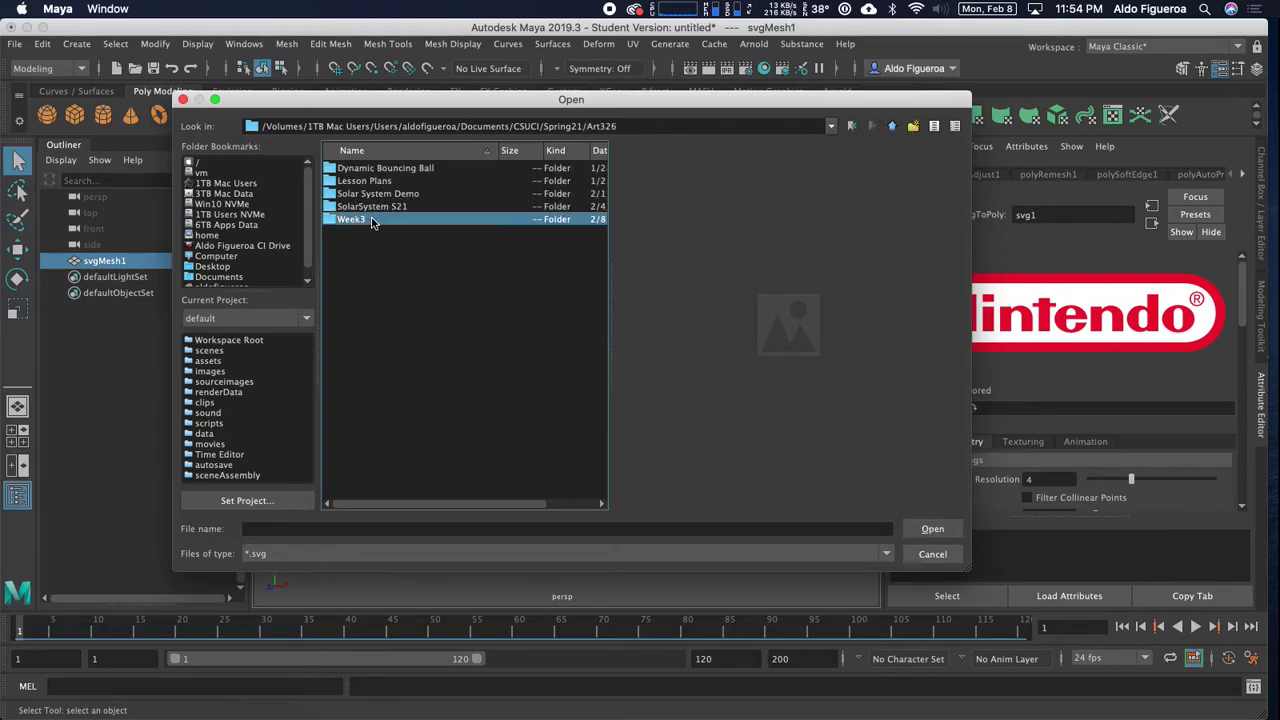
double_click(373, 219)
click(379, 207)
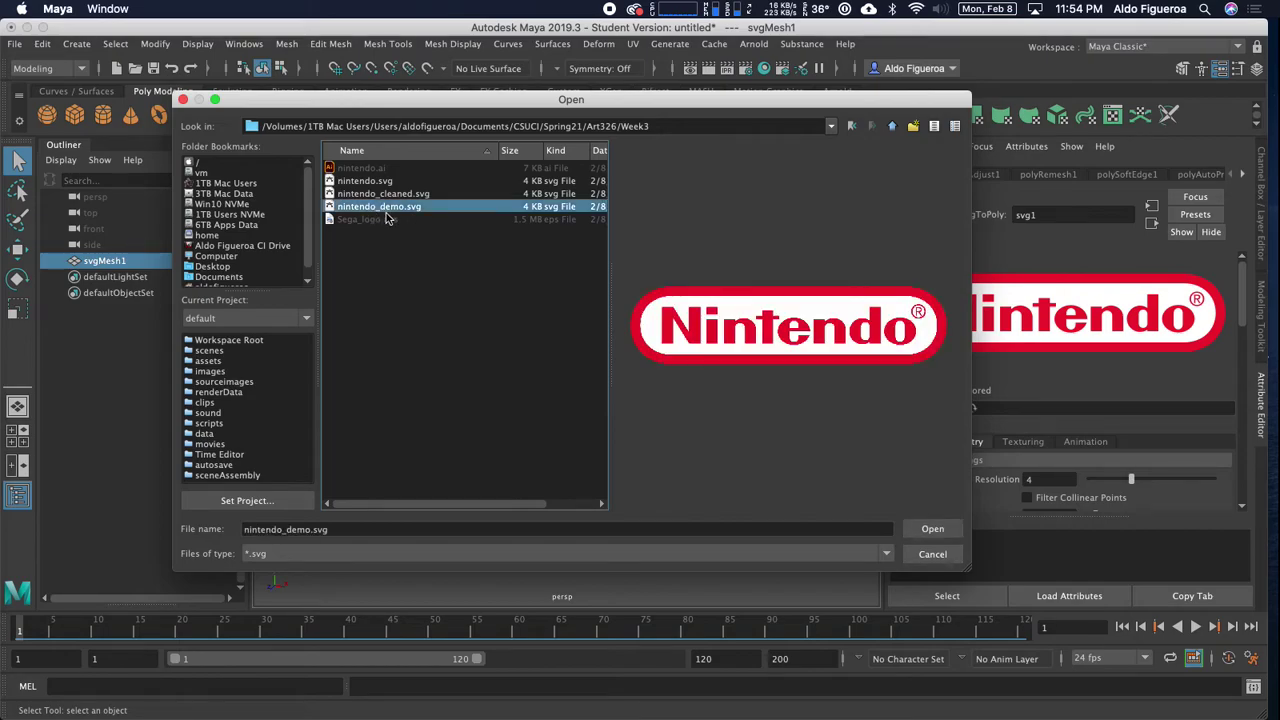
click(920, 530)
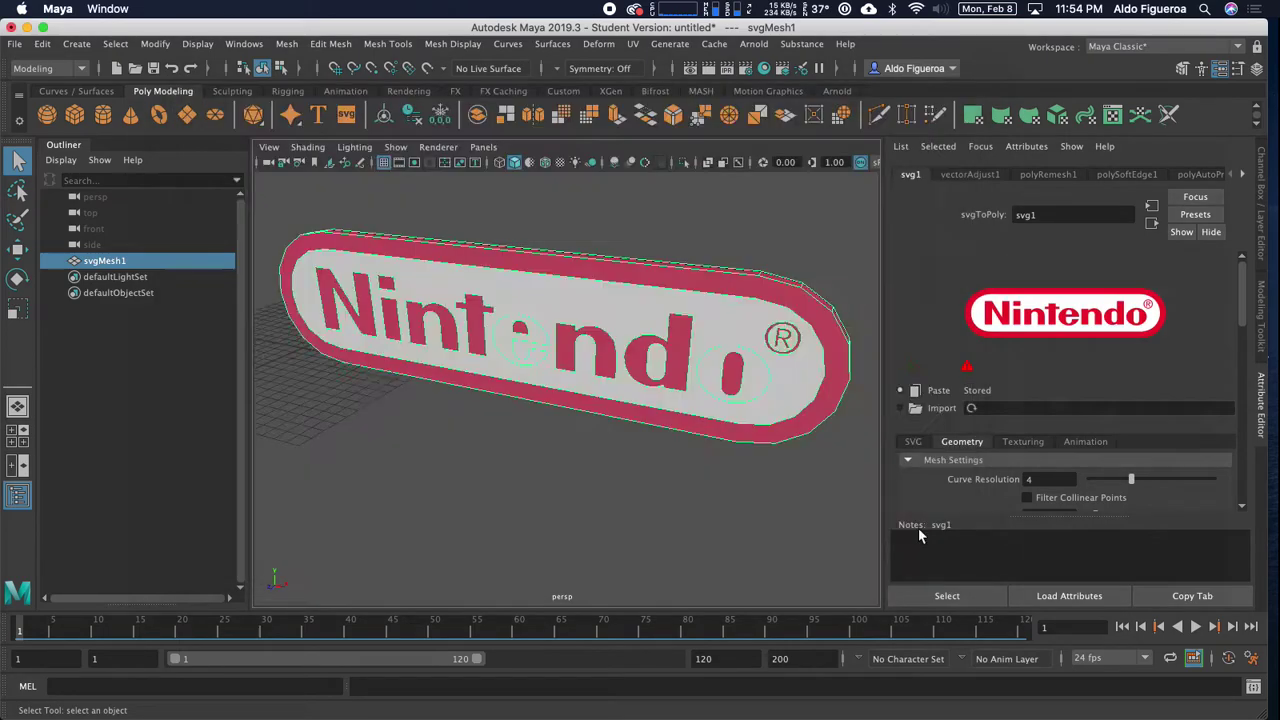
alt+middle_drag(517, 387, 697, 406)
alt+right_drag(466, 387, 641, 377)
alt+drag(641, 377, 606, 363)
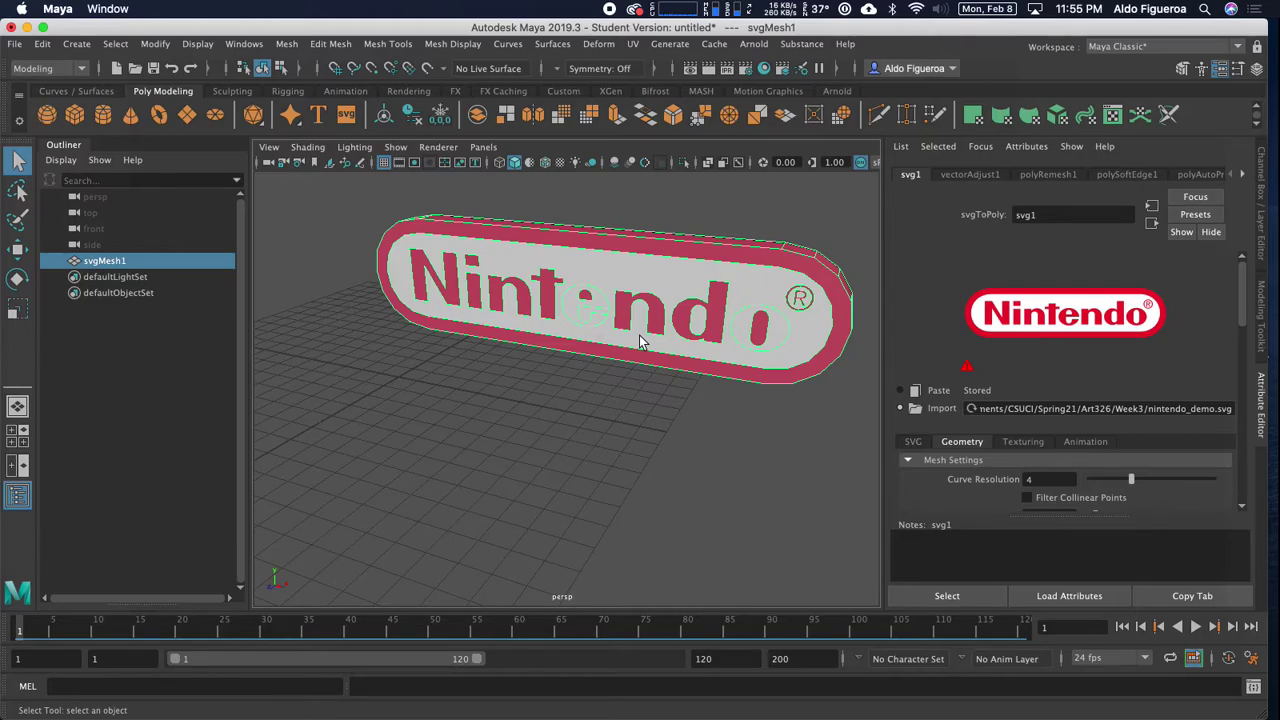
Switch to Illustrator and hide every path in the group except the letter e compound path.
key(super+Tab)
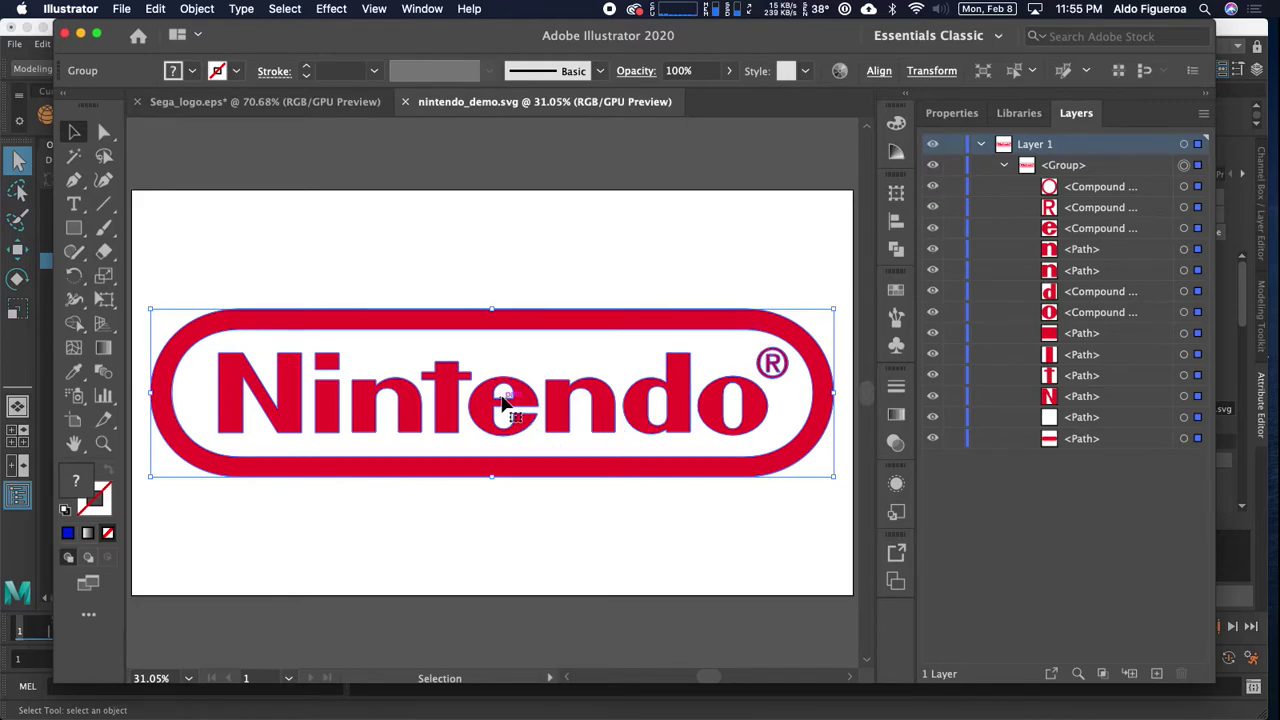
drag(927, 191, 932, 430)
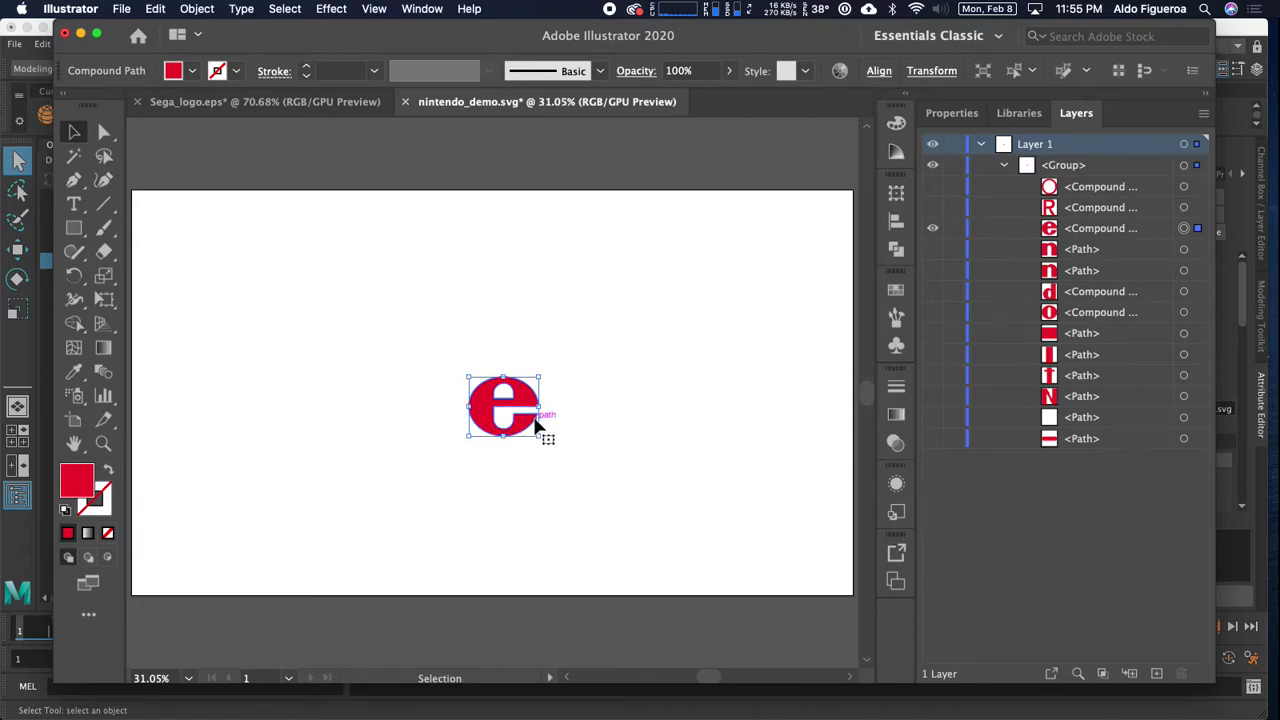
Duplicate the letter e compound path within the group and hide the upper of the two identical paths.
key(super+plus)
key(super+plus)
key(super+plus)
key(super+plus)
key(super+plus)
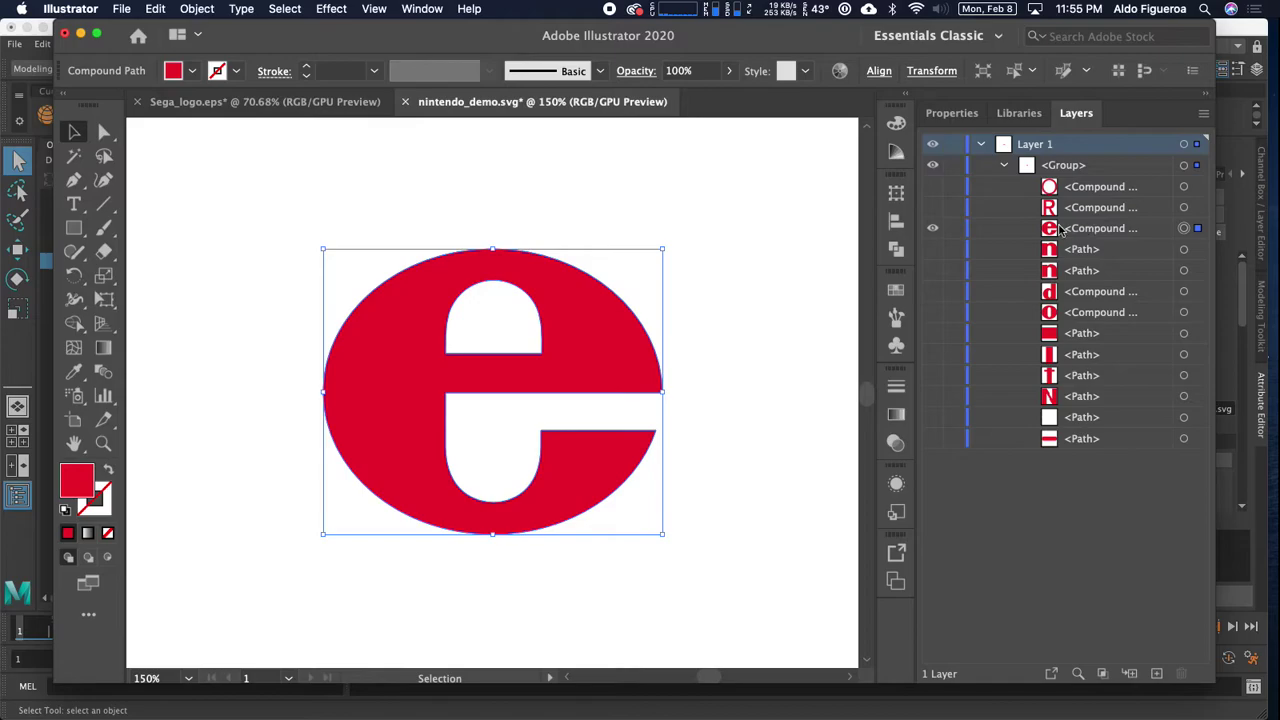
drag(1106, 233, 1158, 678)
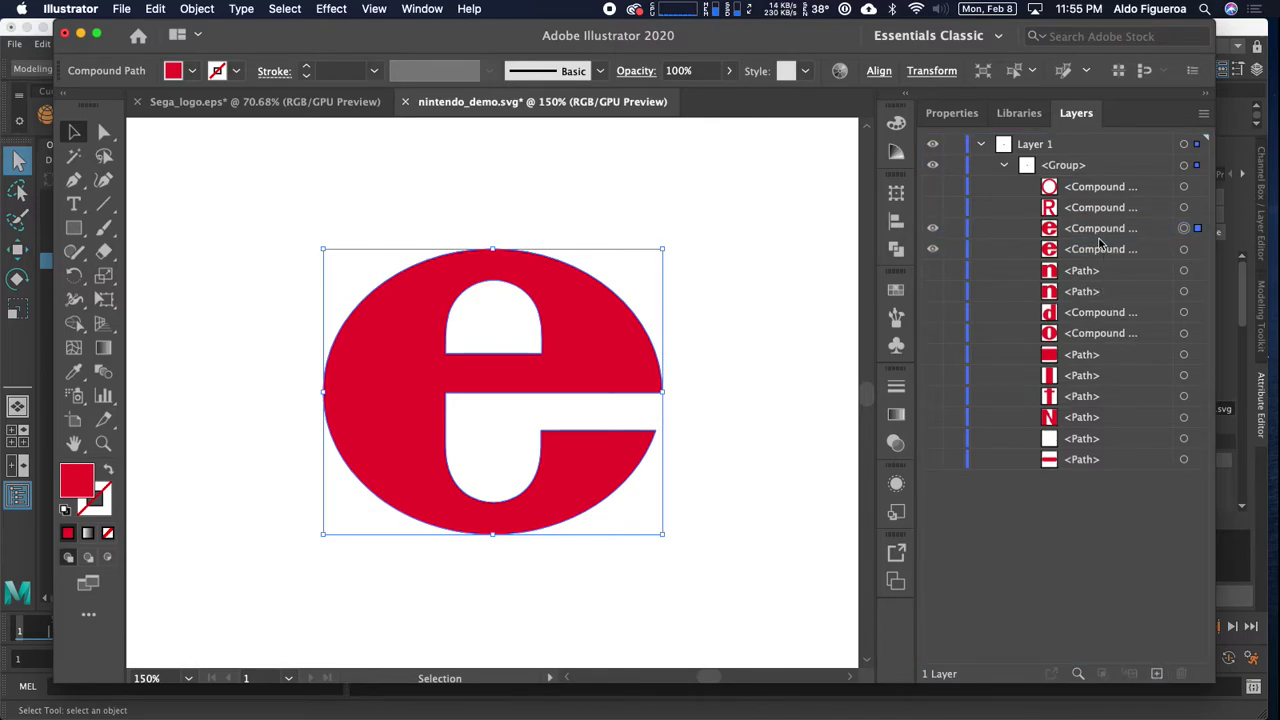
click(933, 230)
Set the visible letter e's fill to none and delete the two lower corner points of its upper counter.
click(1184, 249)
click(108, 534)
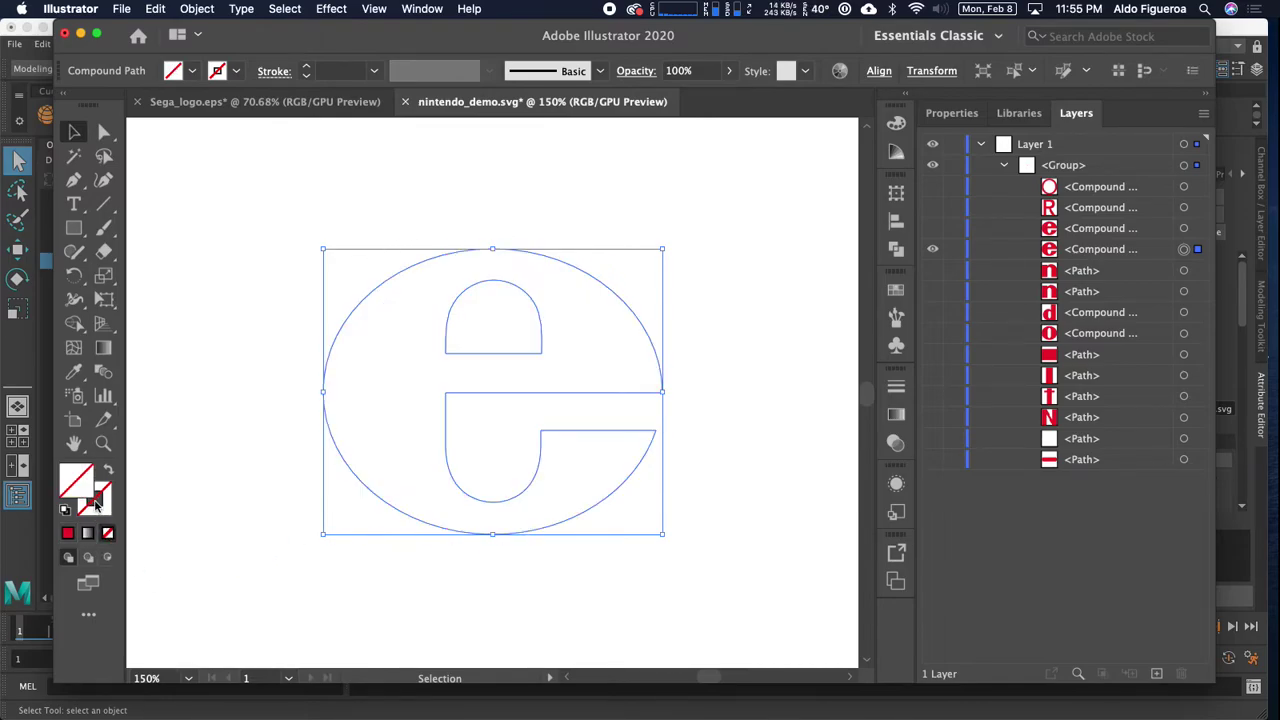
click(104, 133)
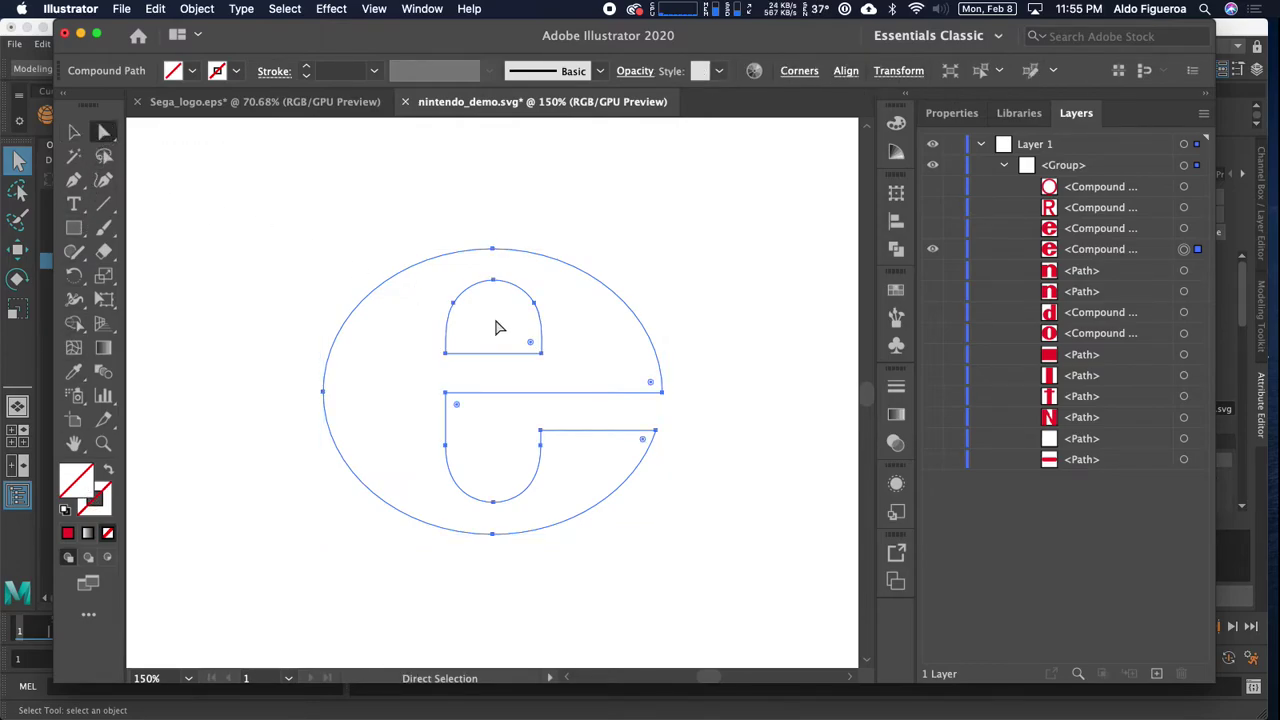
mouse_move(440, 370)
mouse_down()
mouse_move(555, 350)
mouse_move(550, 317)
mouse_move(443, 280)
mouse_up()
key(Delete)
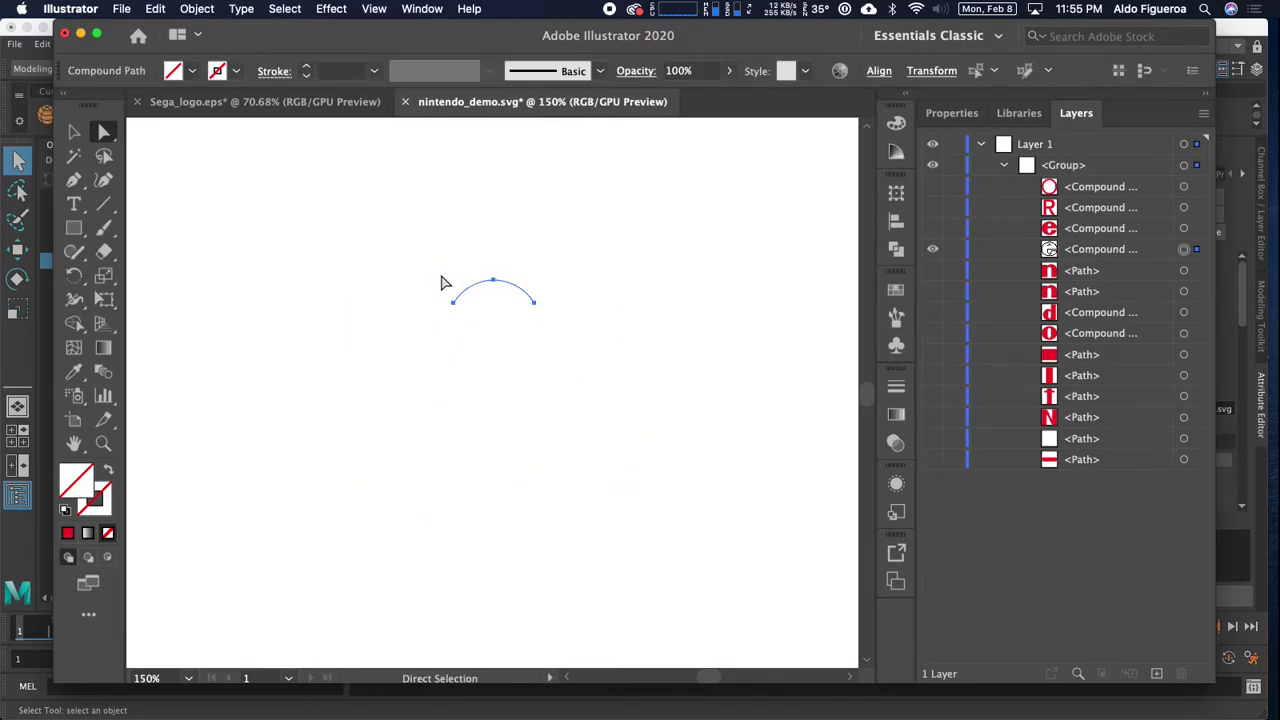
Delete the remaining upper-counter arc from the unfilled letter e path, hide that path and show the red e copy.
key(Delete)
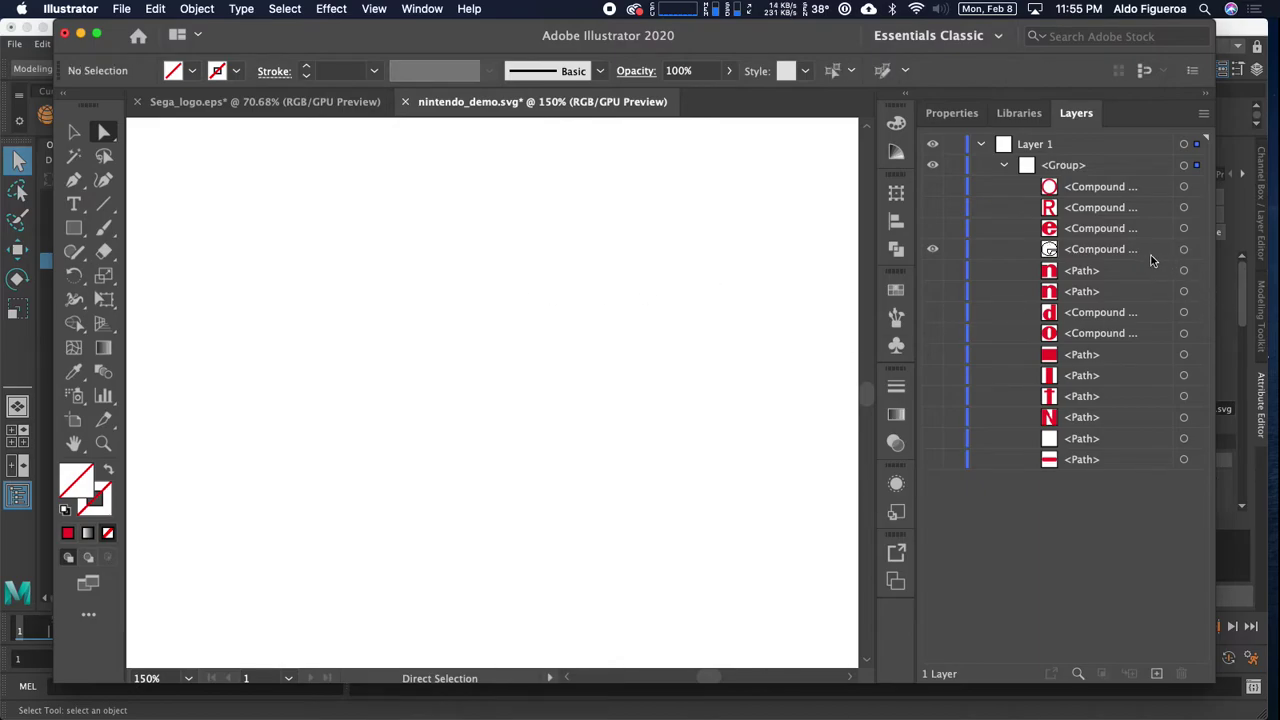
click(1184, 250)
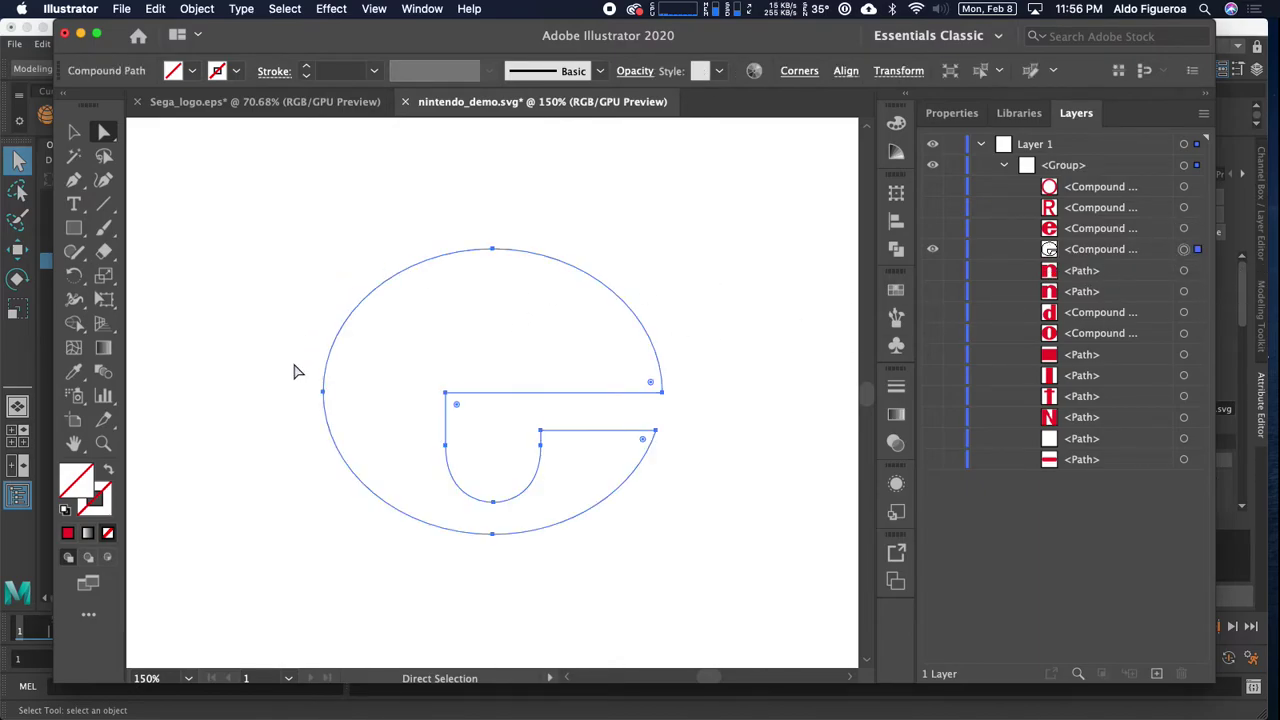
click(933, 250)
click(932, 228)
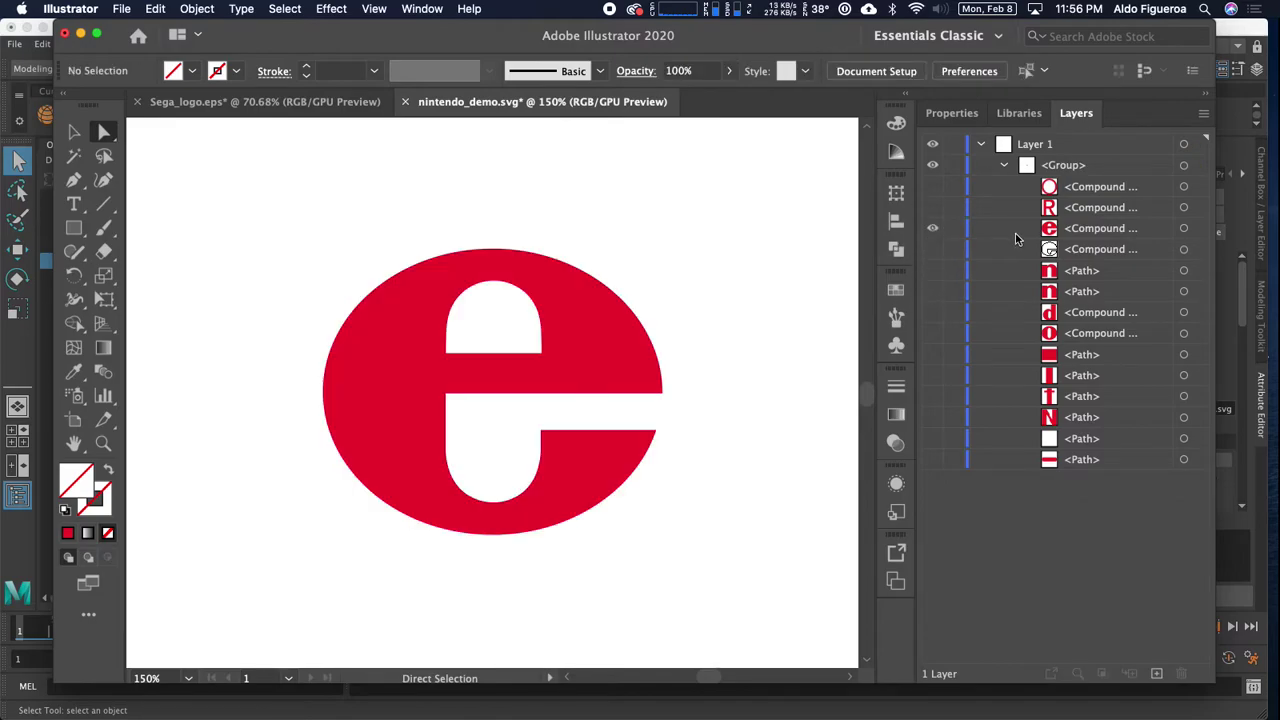
Set the red letter e copy's fill to none and delete its whole outer outline, keeping only the upper counter.
click(1184, 229)
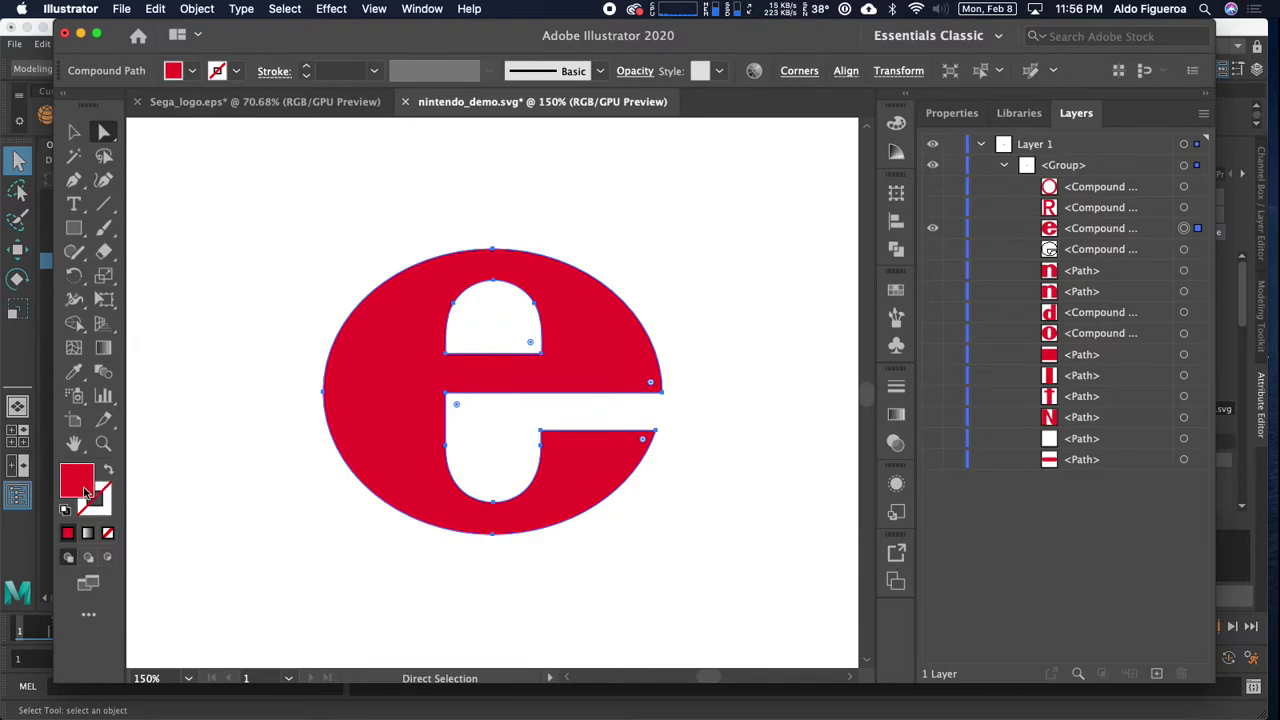
click(108, 533)
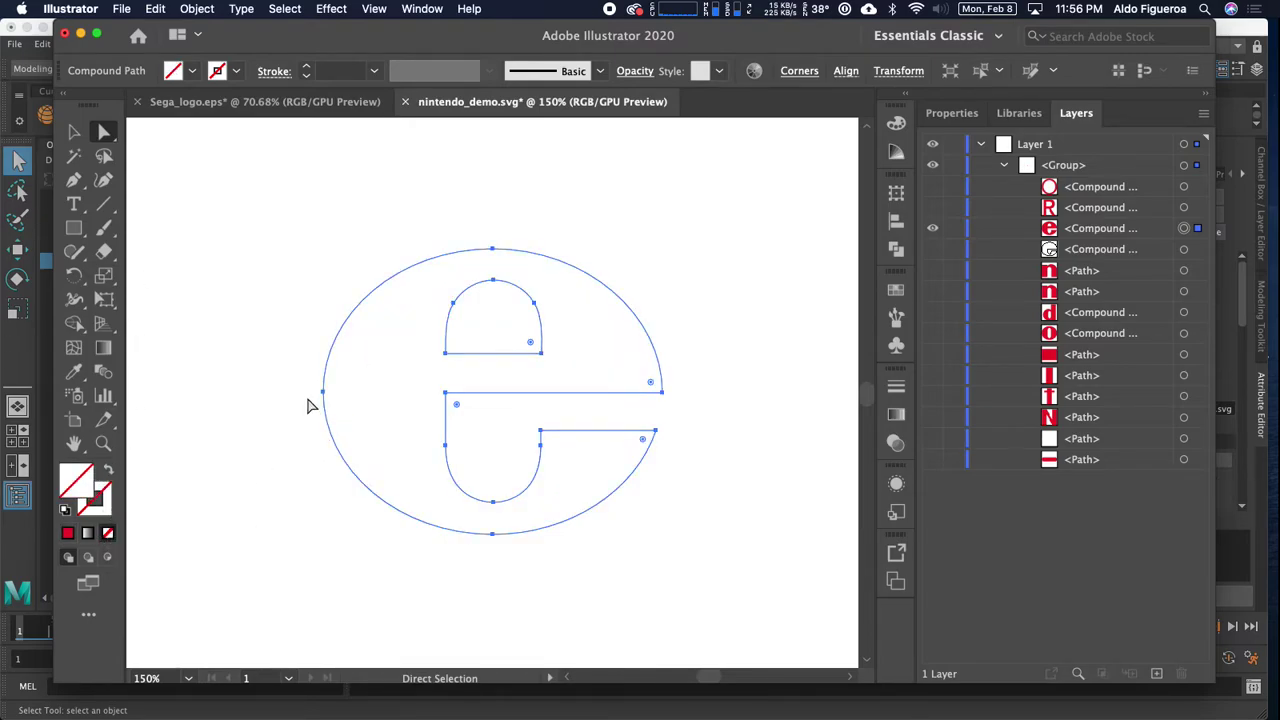
drag(426, 378, 703, 558)
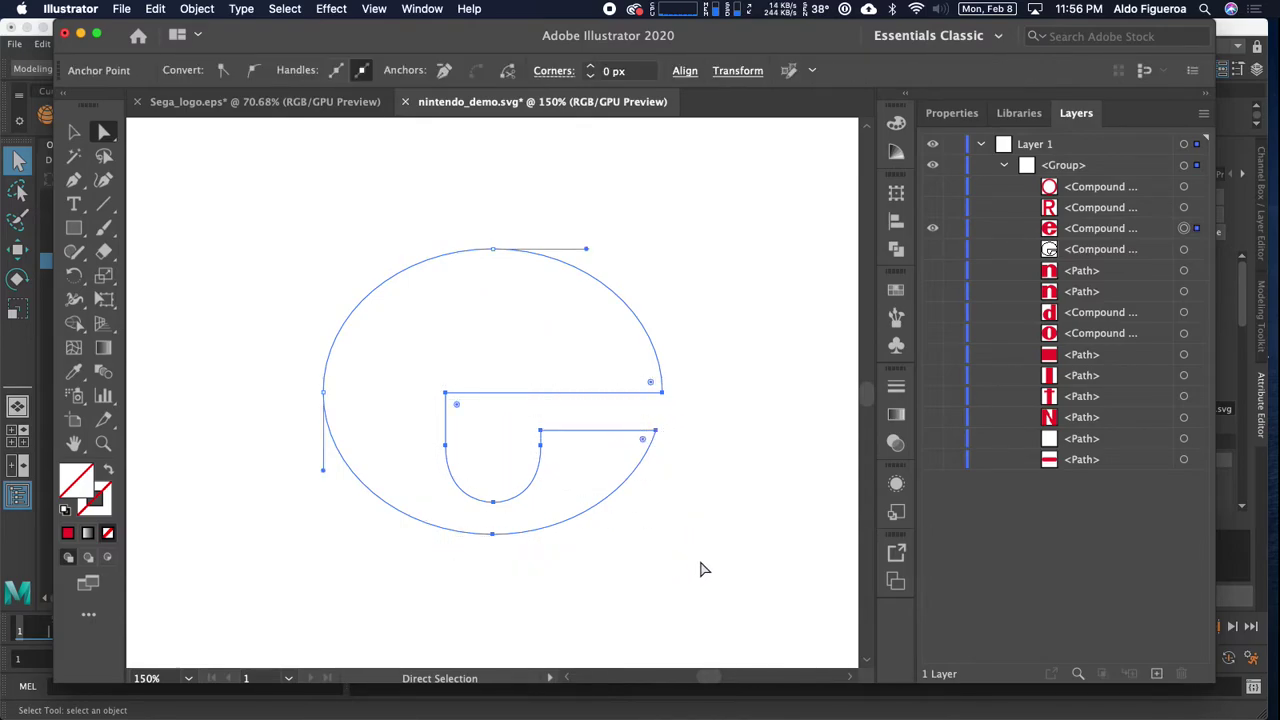
key(Delete)
click(308, 420)
drag(308, 418, 349, 340)
key(Delete)
key(Delete)
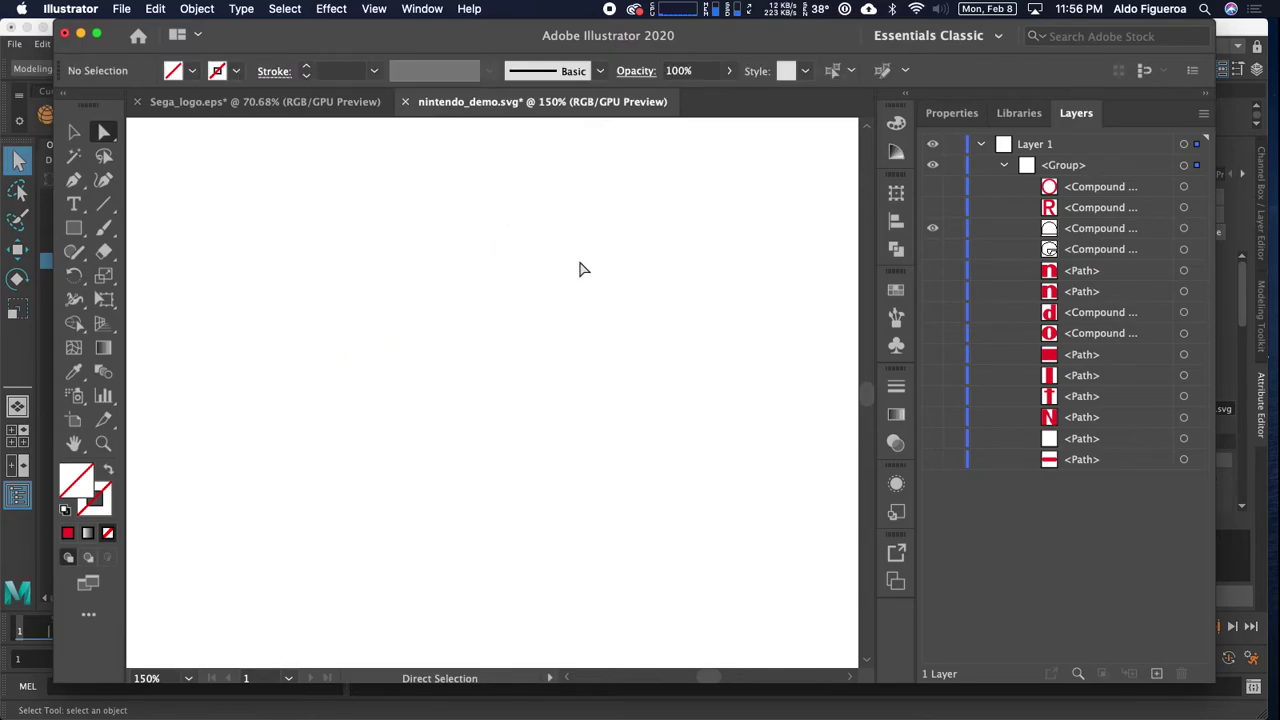
Show and select both e compound paths and subtract the counter as a compound shape with Pathfinder's Minus Front.
click(1184, 228)
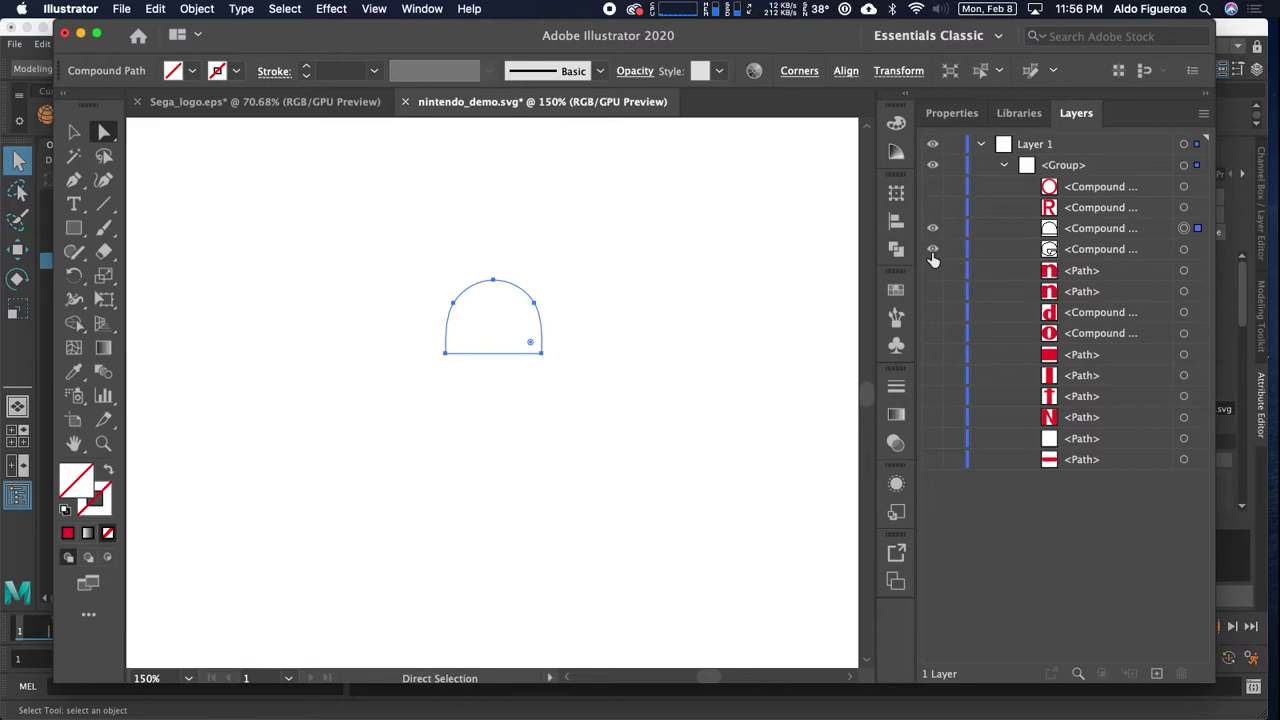
shift+click(1184, 249)
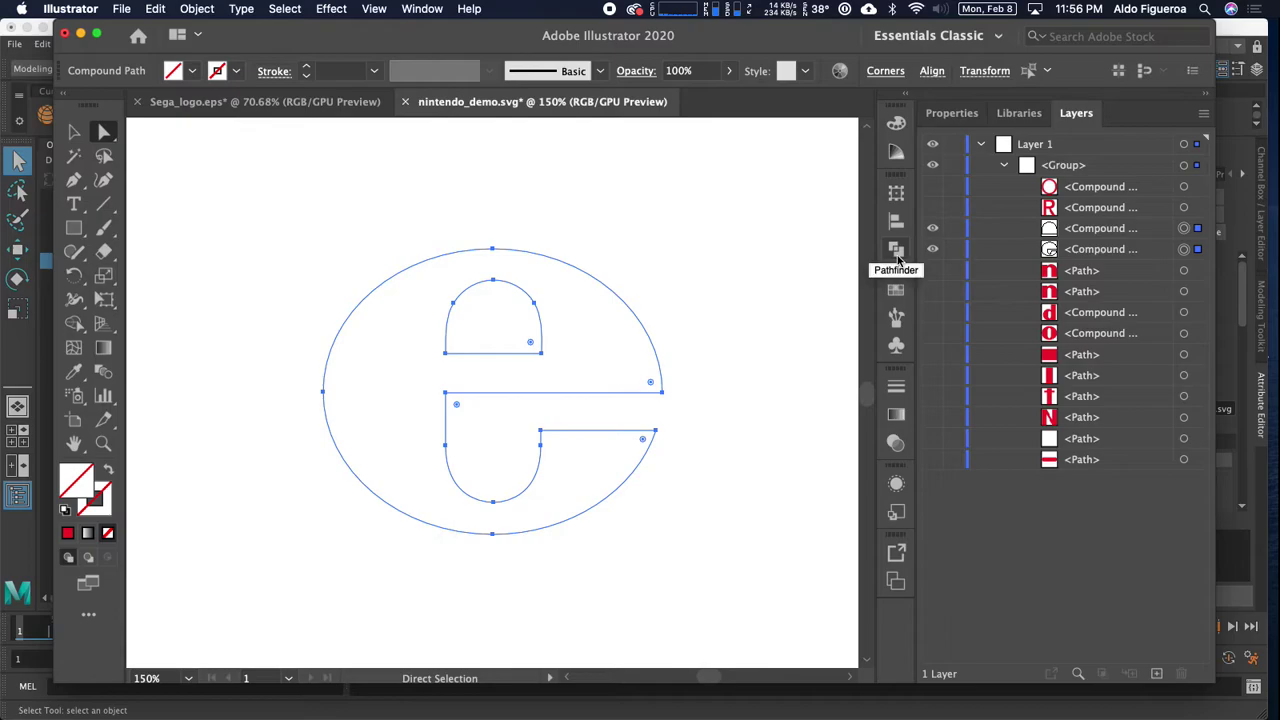
click(422, 9)
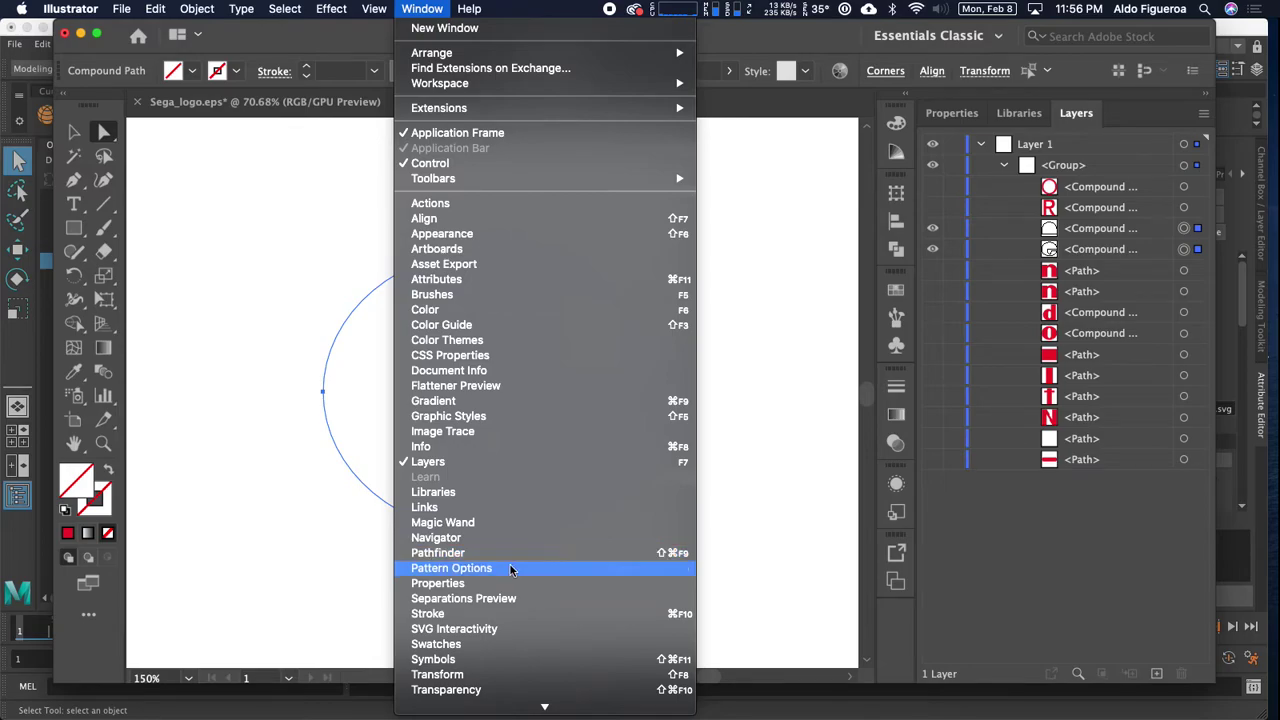
click(598, 553)
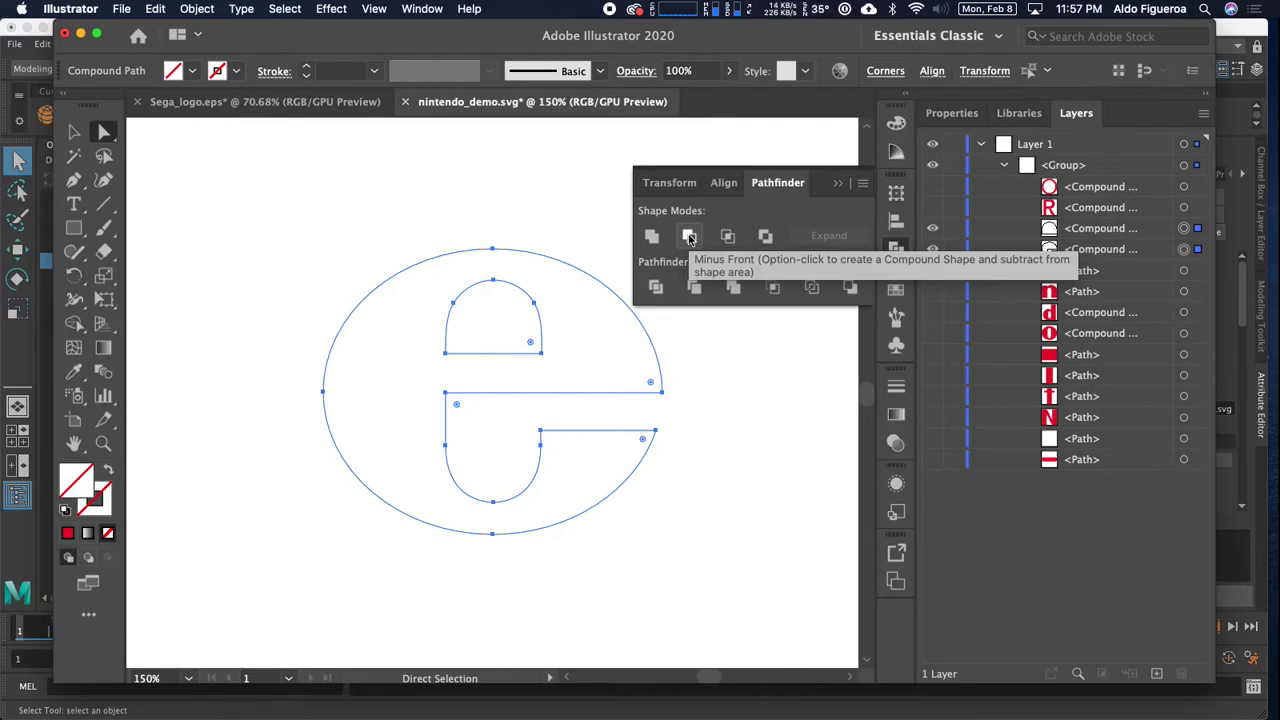
key(alt)
alt+click(689, 237)
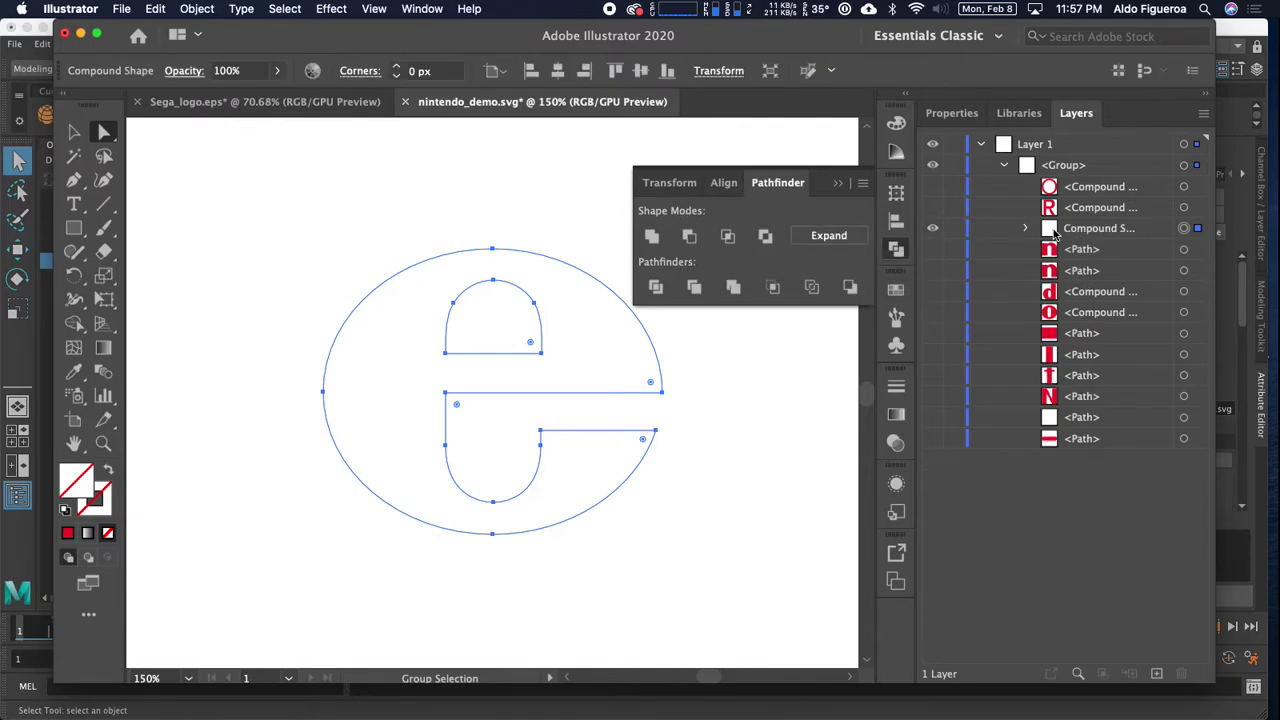
Fill the new letter e compound shape with the red ED243B and save nintendo_demo.svg.
click(1027, 229)
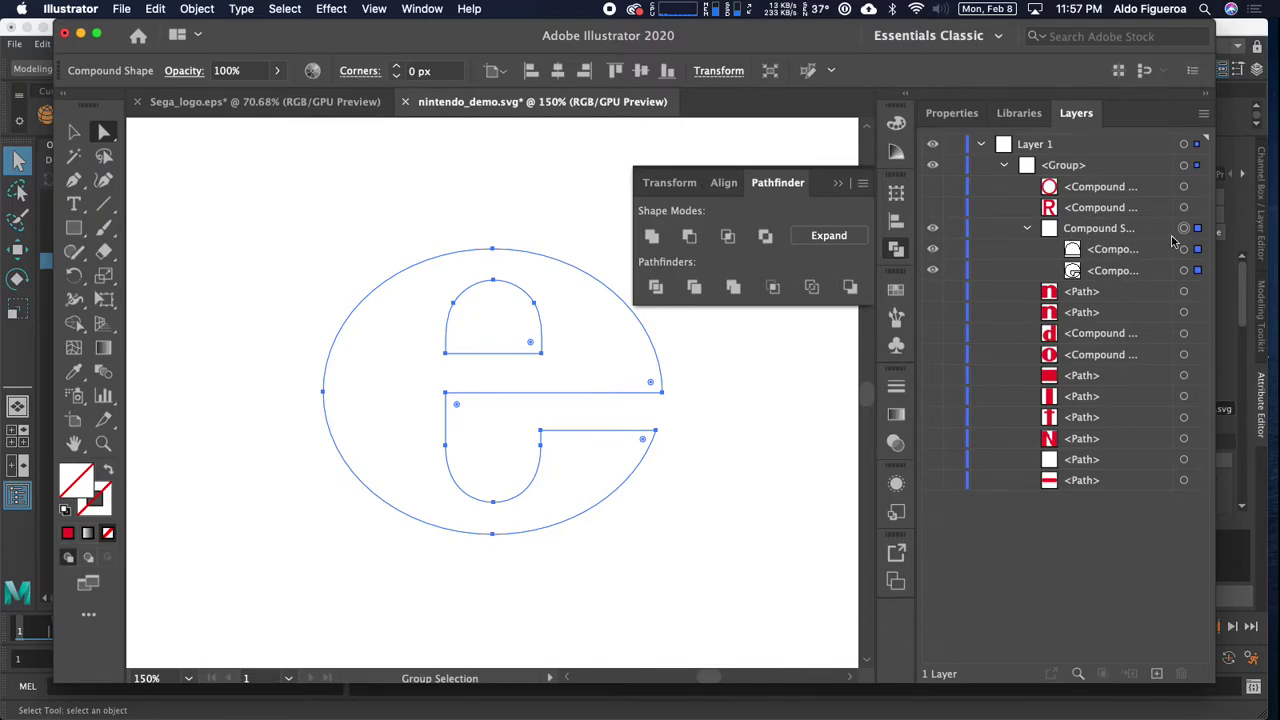
click(1183, 231)
click(67, 535)
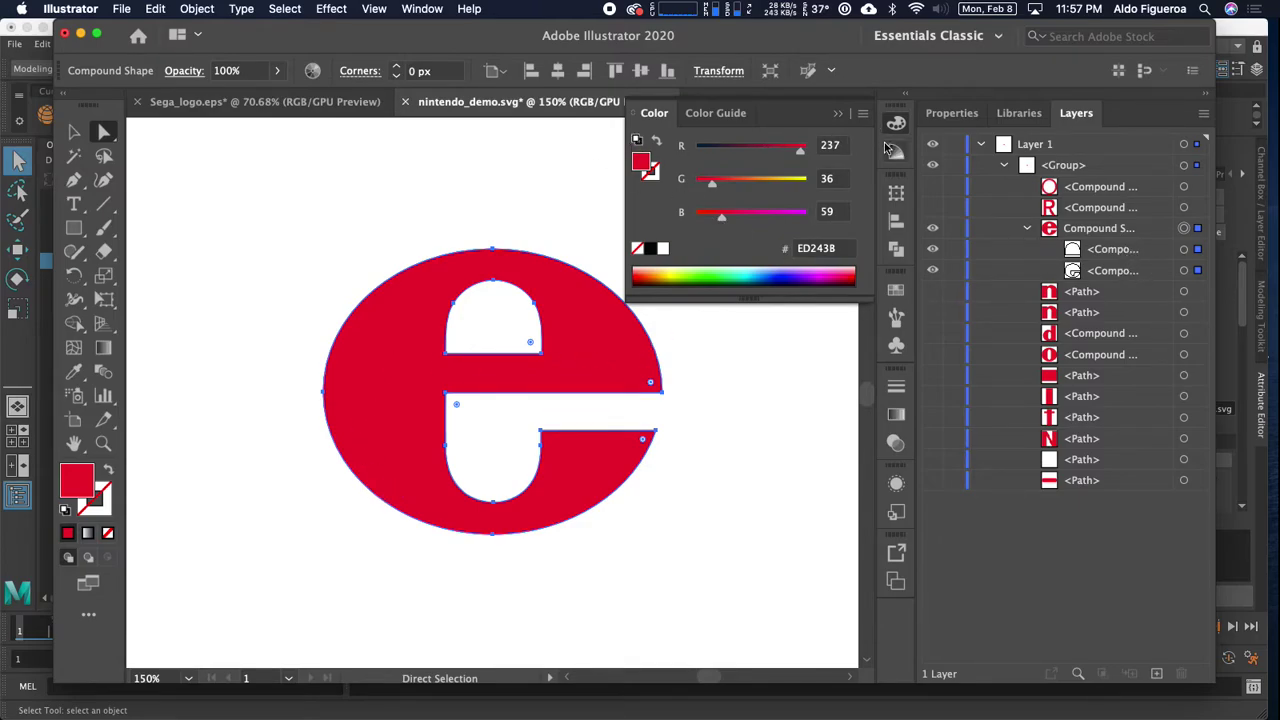
click(839, 114)
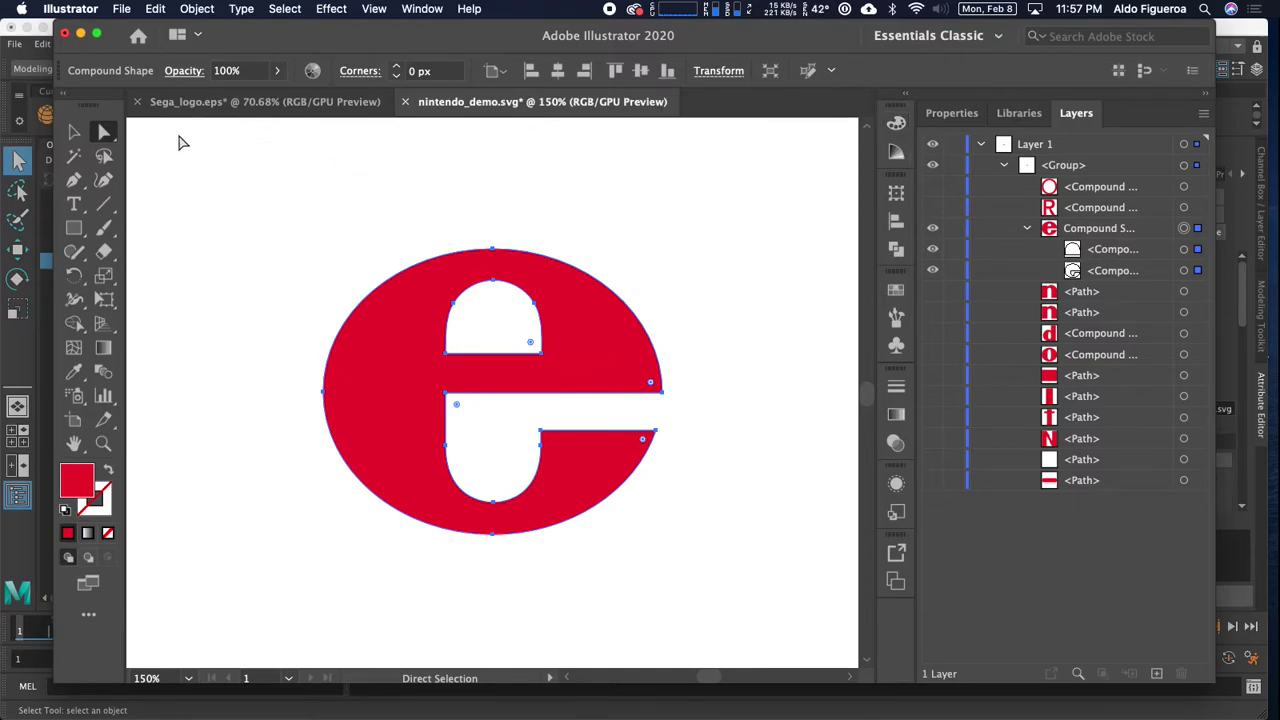
key(super+s)
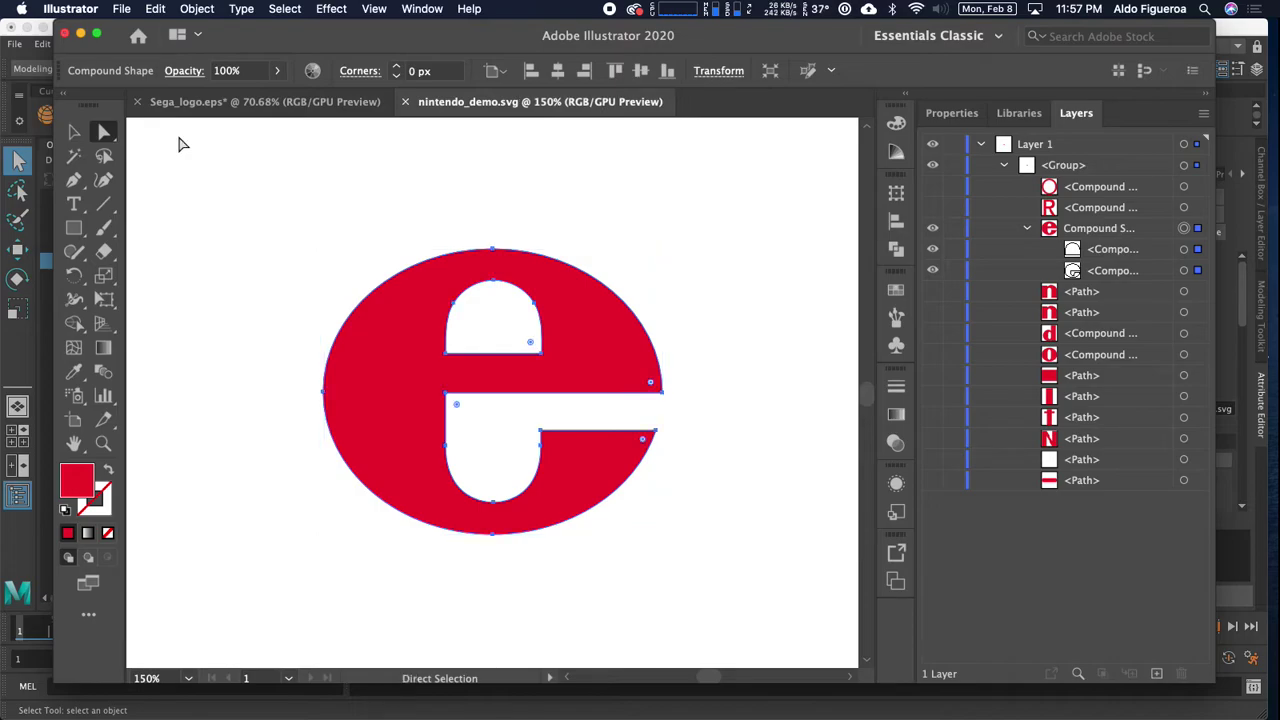
Switch to Maya and reload nintendo_demo.svg into the SVG mesh to check the repaired letter e.
click(18, 359)
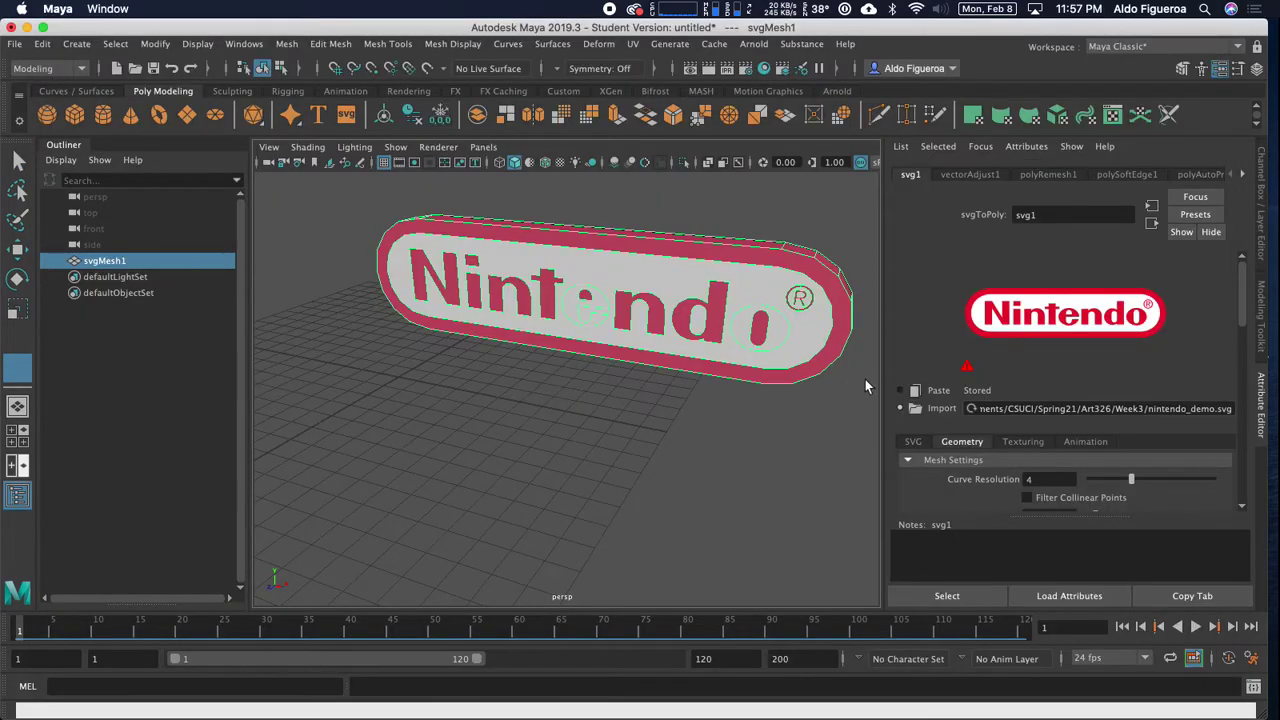
click(971, 409)
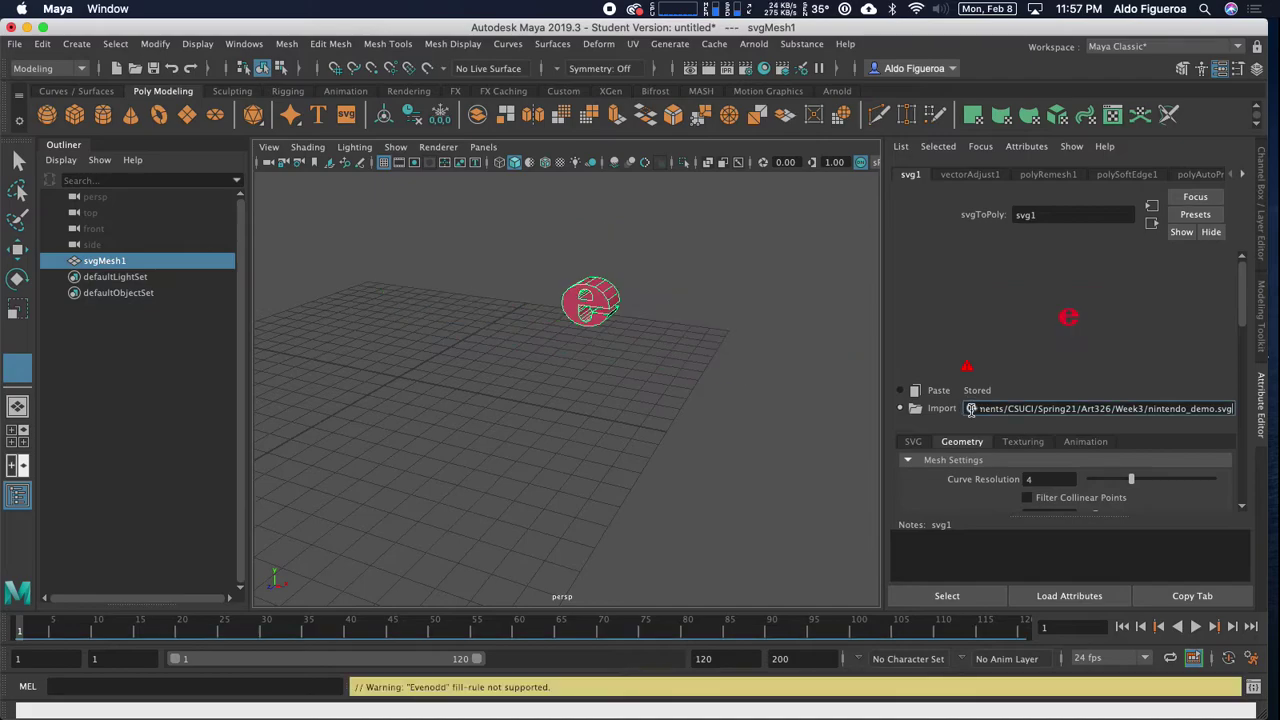
click(637, 364)
click(625, 368)
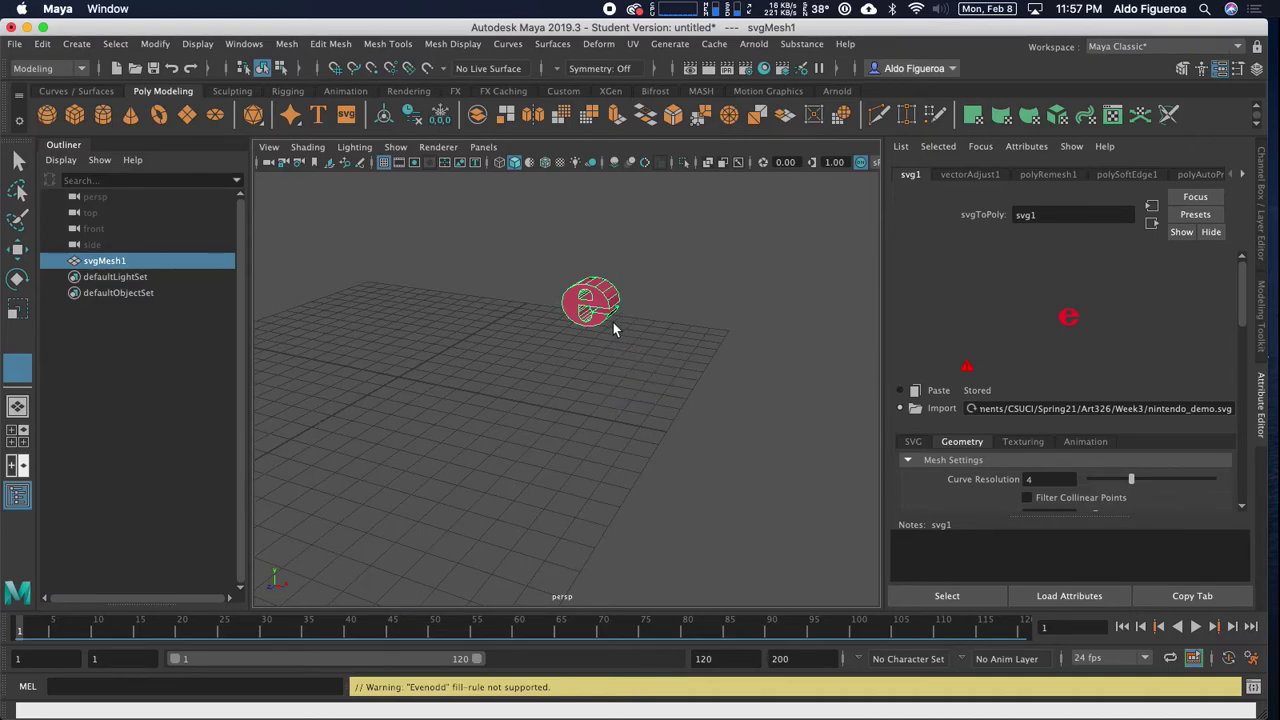
click(628, 330)
Switch to Illustrator, show all the hidden paths in the logo group again and save the file.
key(super+Tab)
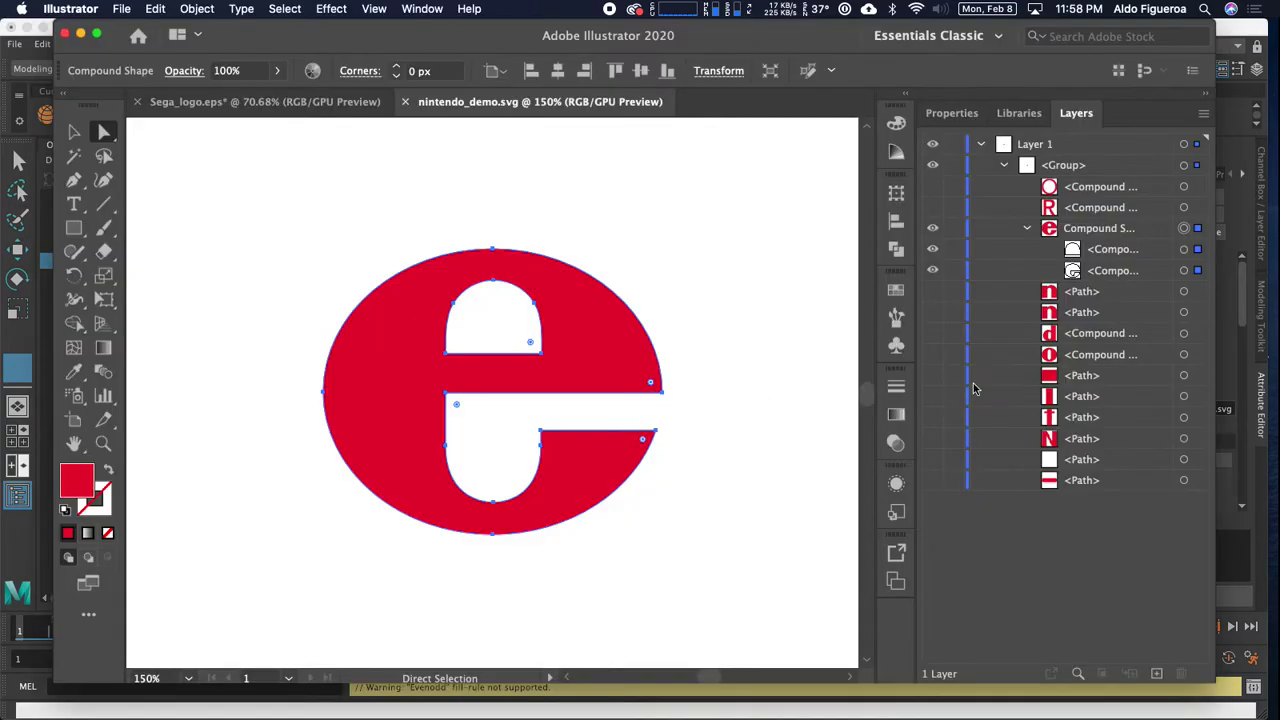
drag(932, 186, 932, 207)
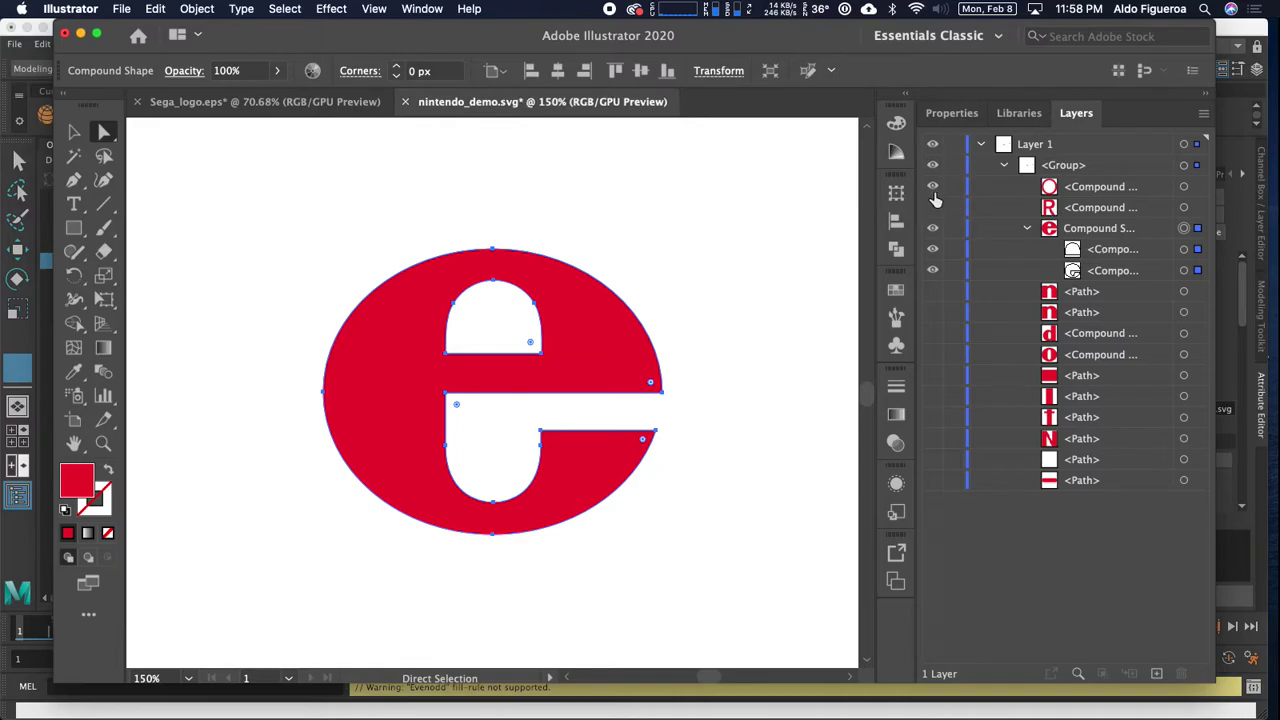
drag(933, 295, 932, 483)
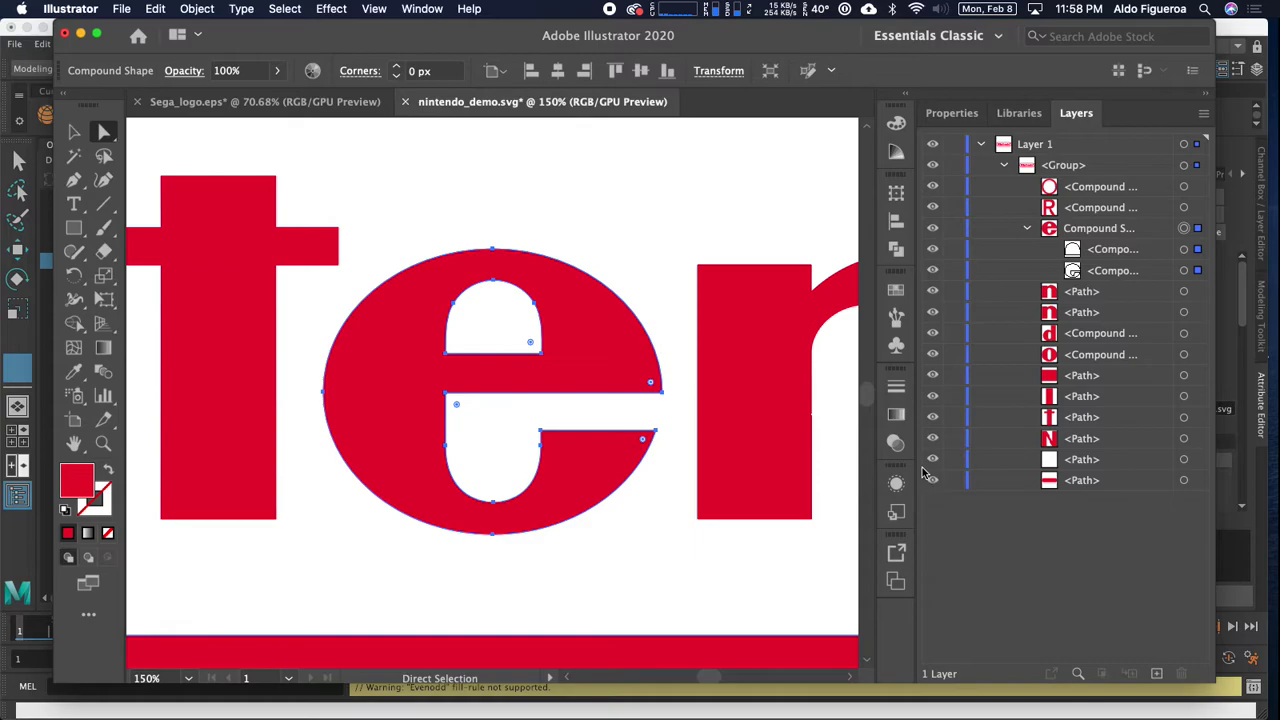
Switch to Maya and reload nintendo_demo.svg so the SVG mesh contains the complete logo.
key(super+Tab)
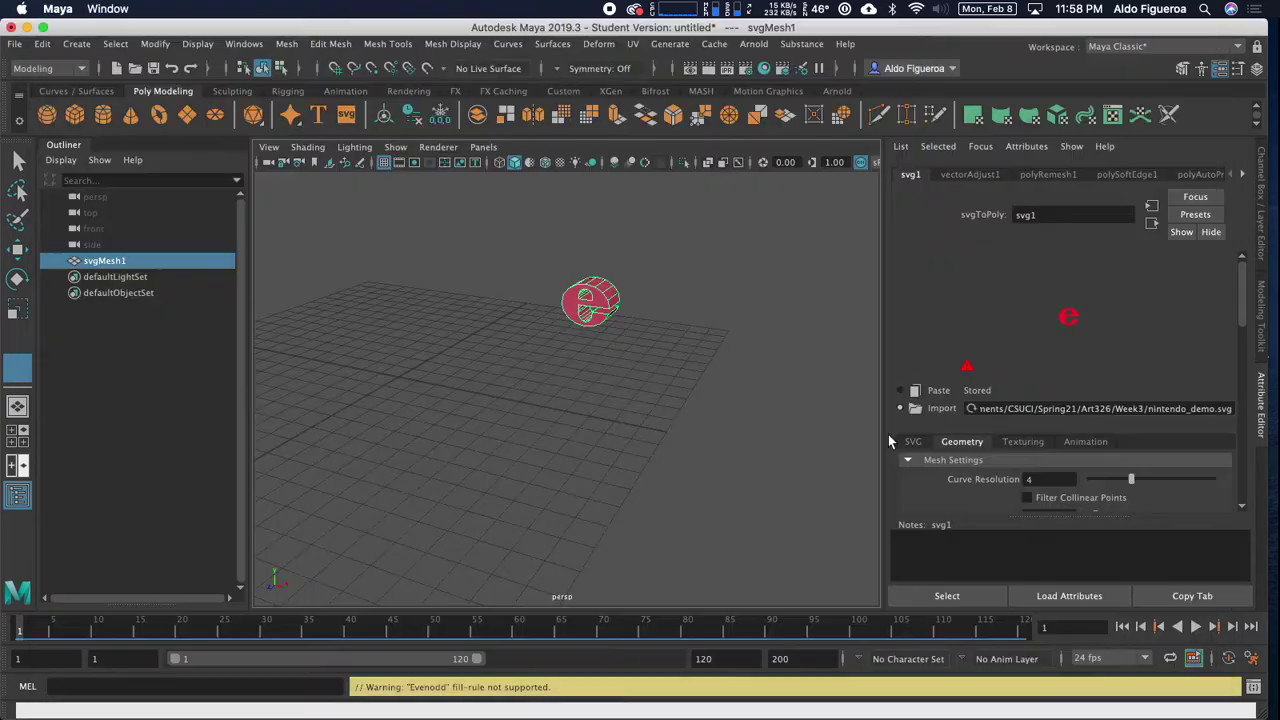
click(557, 407)
click(970, 408)
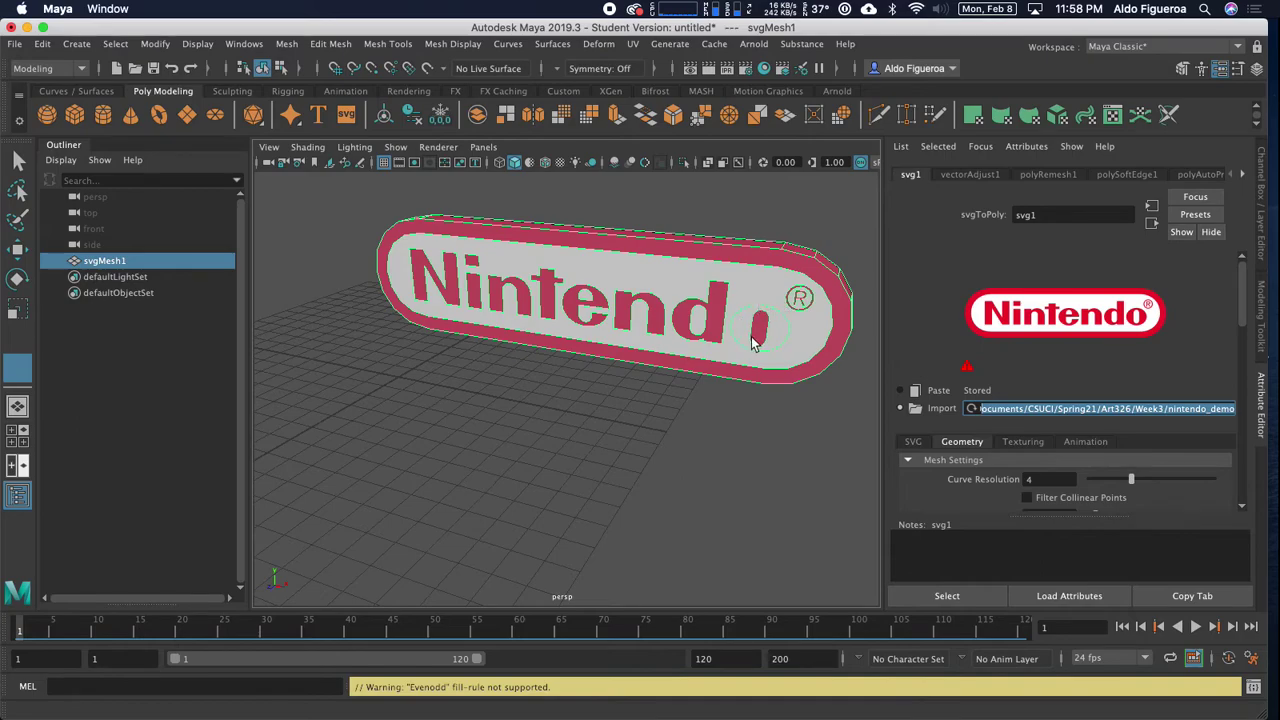
click(700, 396)
click(698, 449)
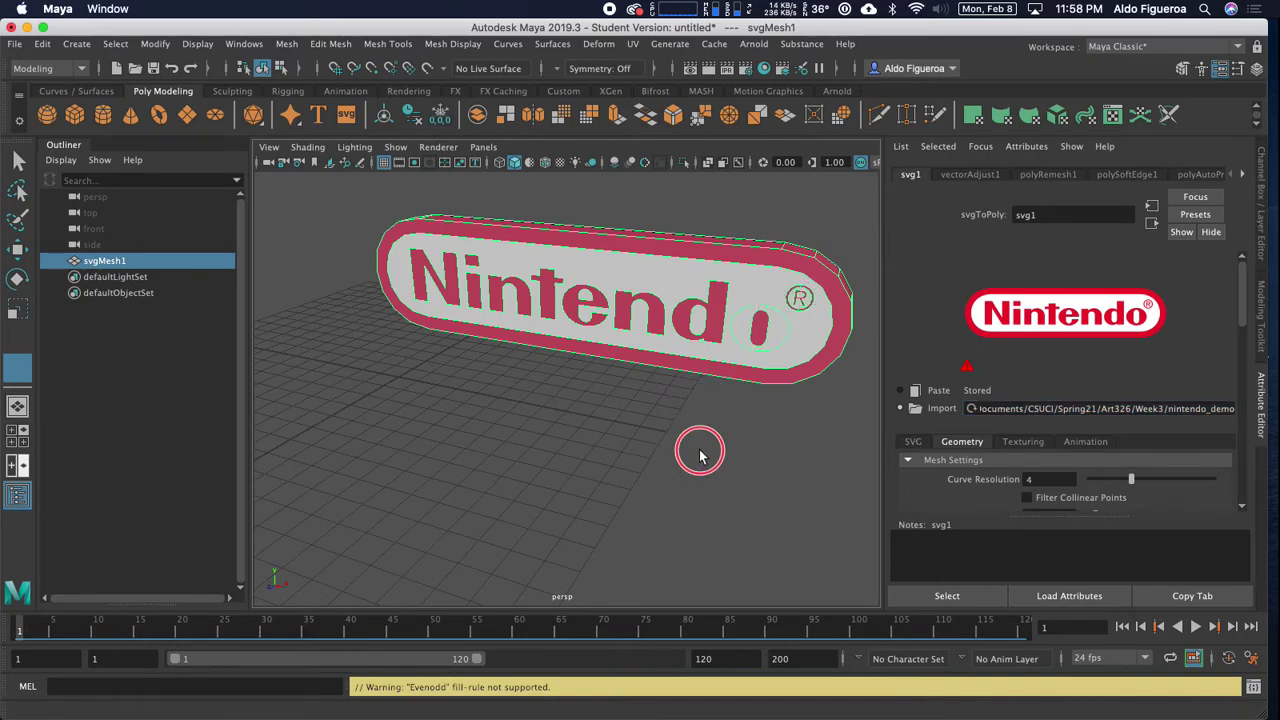
click(514, 377)
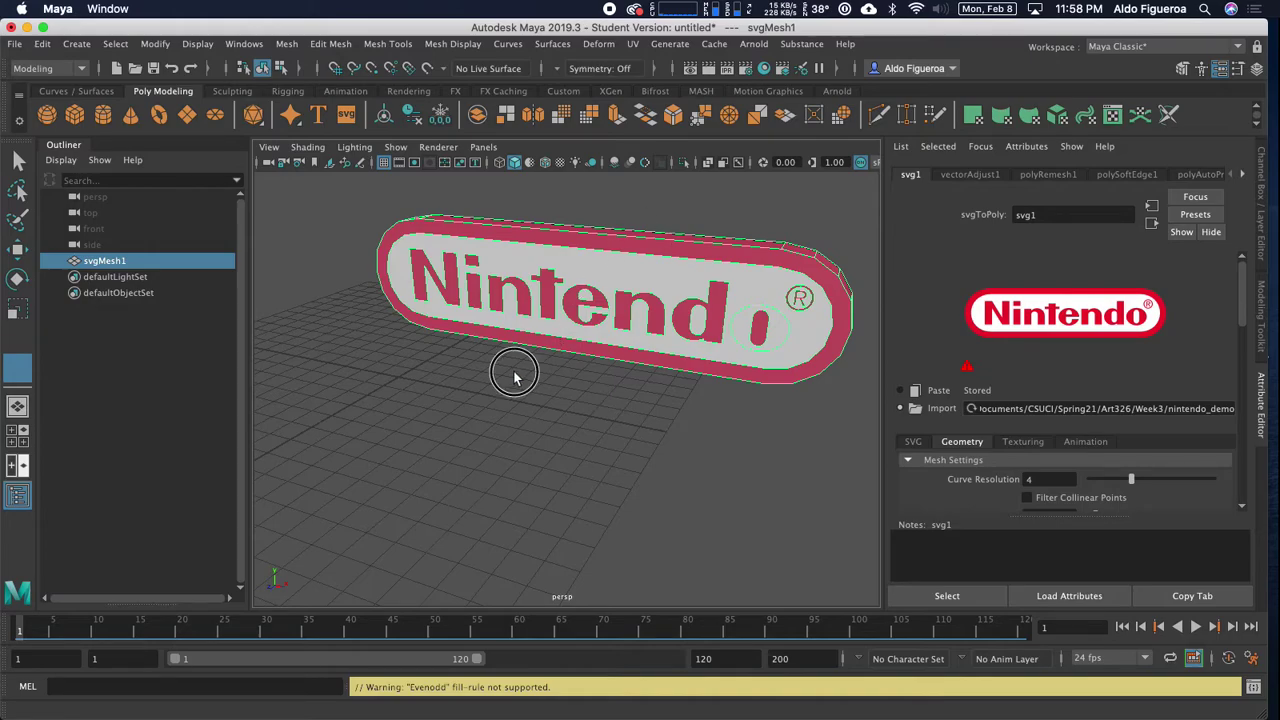
click(42, 44)
click(42, 44)
click(367, 338)
click(343, 241)
click(533, 452)
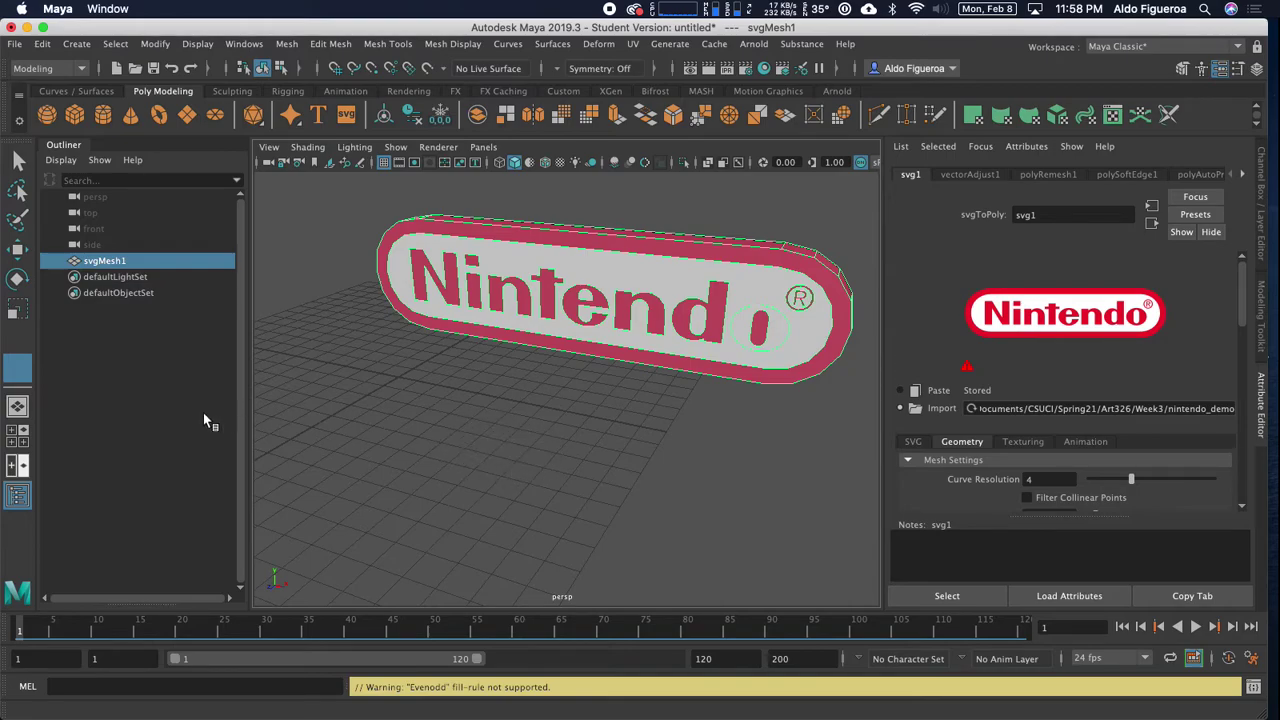
click(23, 437)
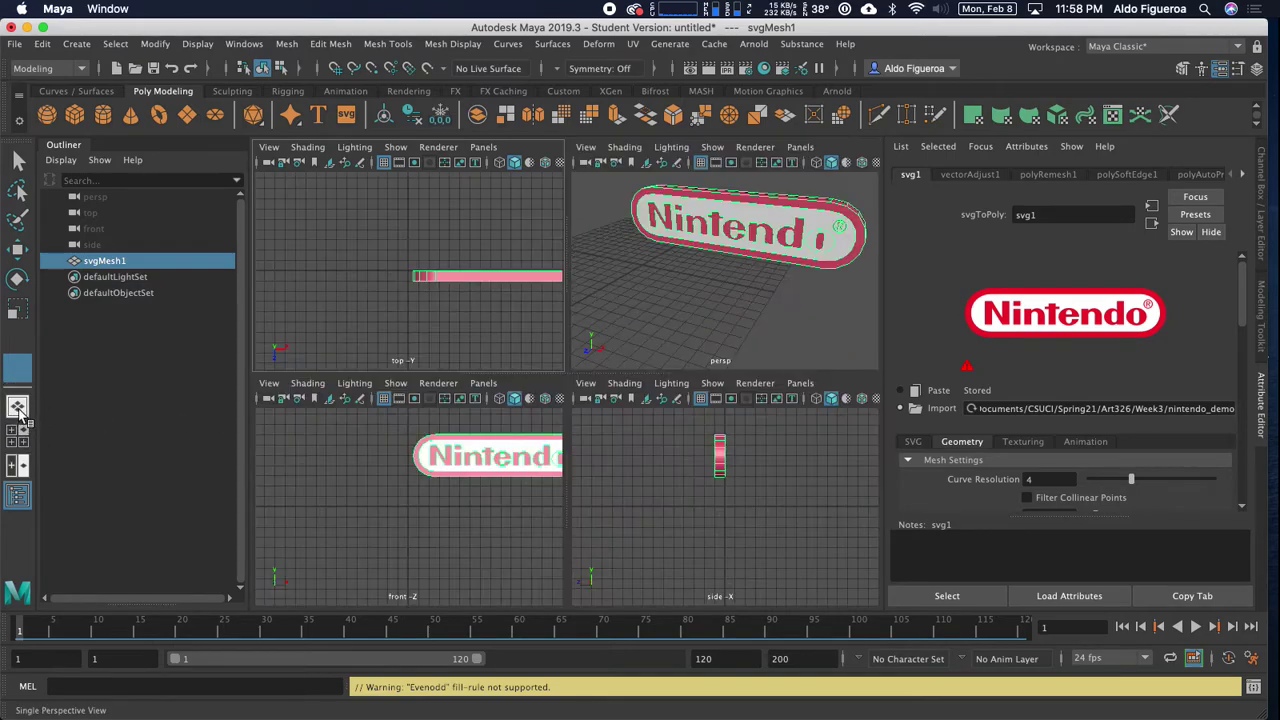
click(17, 405)
Try a Position Z Offset of -0.061 on the first path in the SVG mesh's manipulations and undo it.
alt+drag(408, 469, 505, 464)
alt+middle_drag(514, 463, 486, 484)
alt+drag(486, 484, 570, 460)
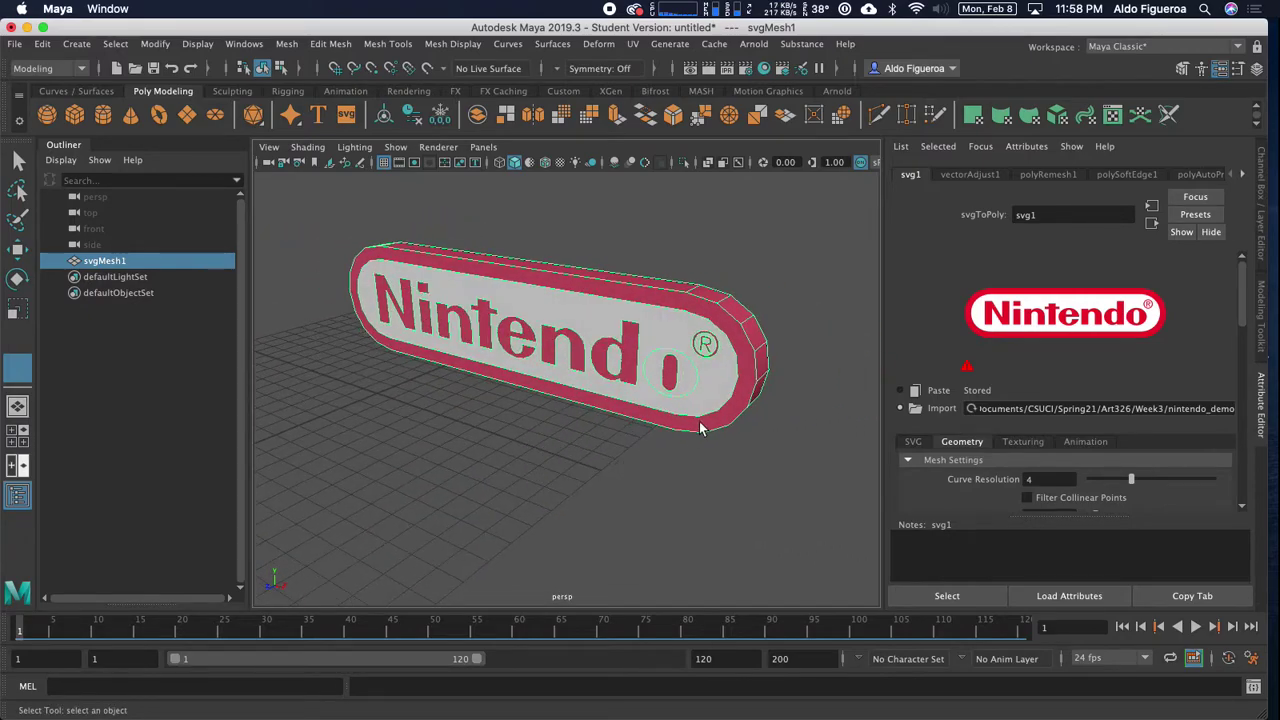
mouse_move(1241, 304)
mouse_down()
mouse_move(1246, 351)
mouse_move(1242, 326)
mouse_up()
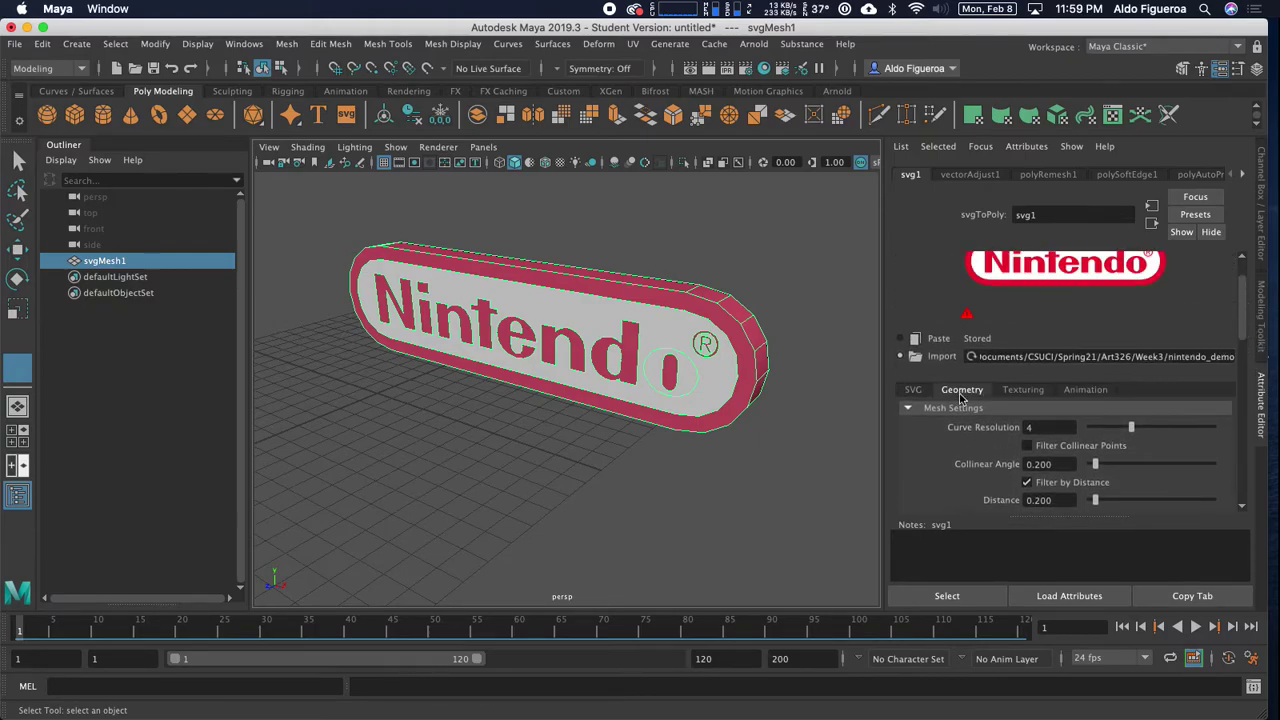
click(913, 389)
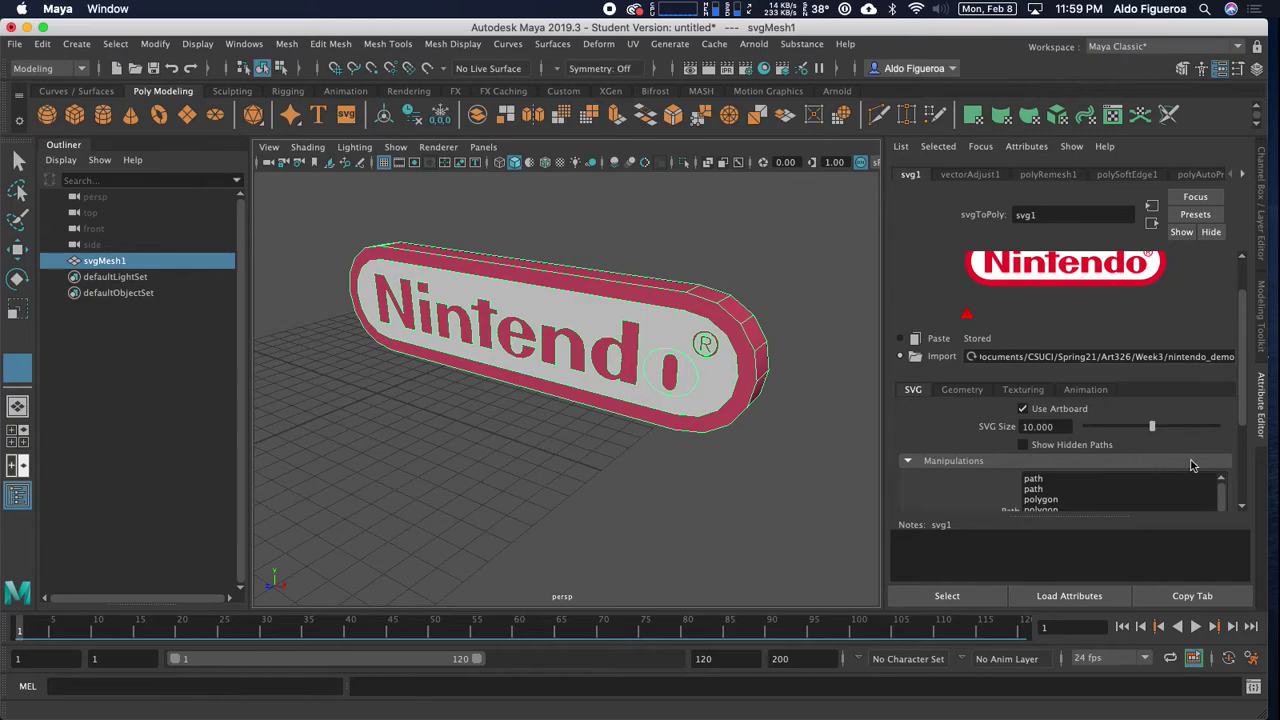
scroll(1177, 472, down, 3)
drag(1221, 465, 1227, 441)
click(1062, 430)
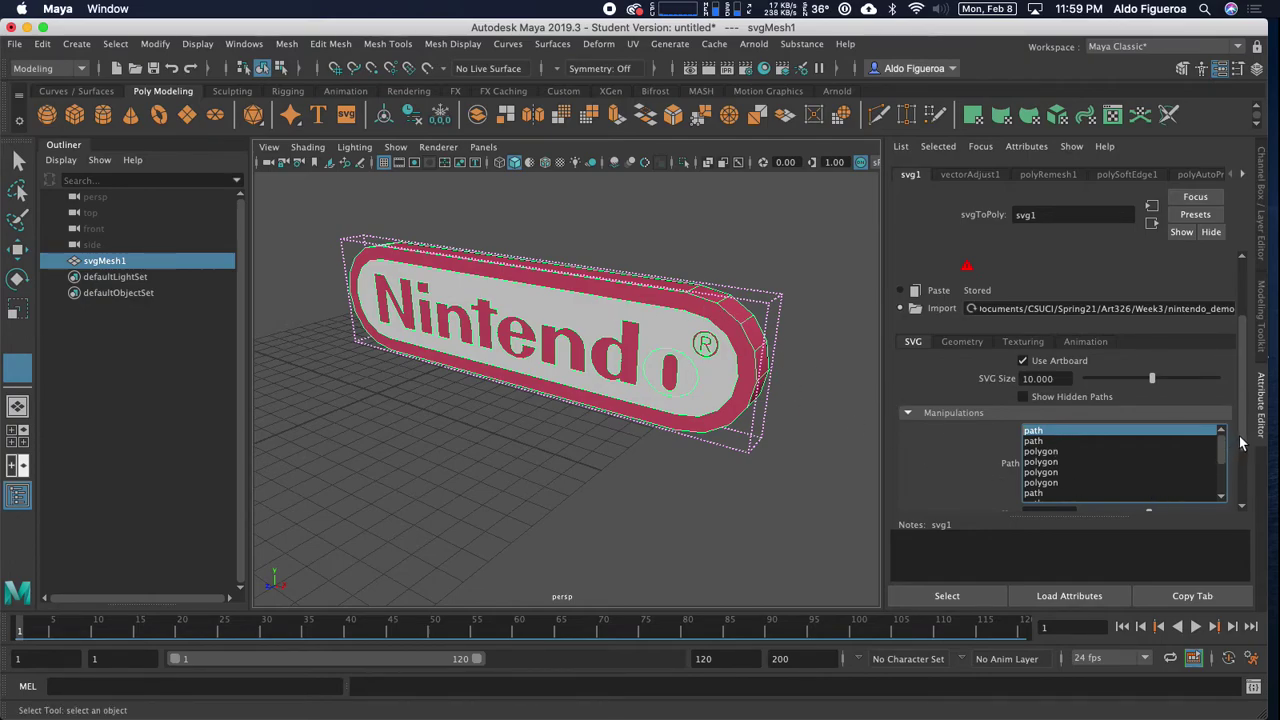
scroll(1236, 456, down, 5)
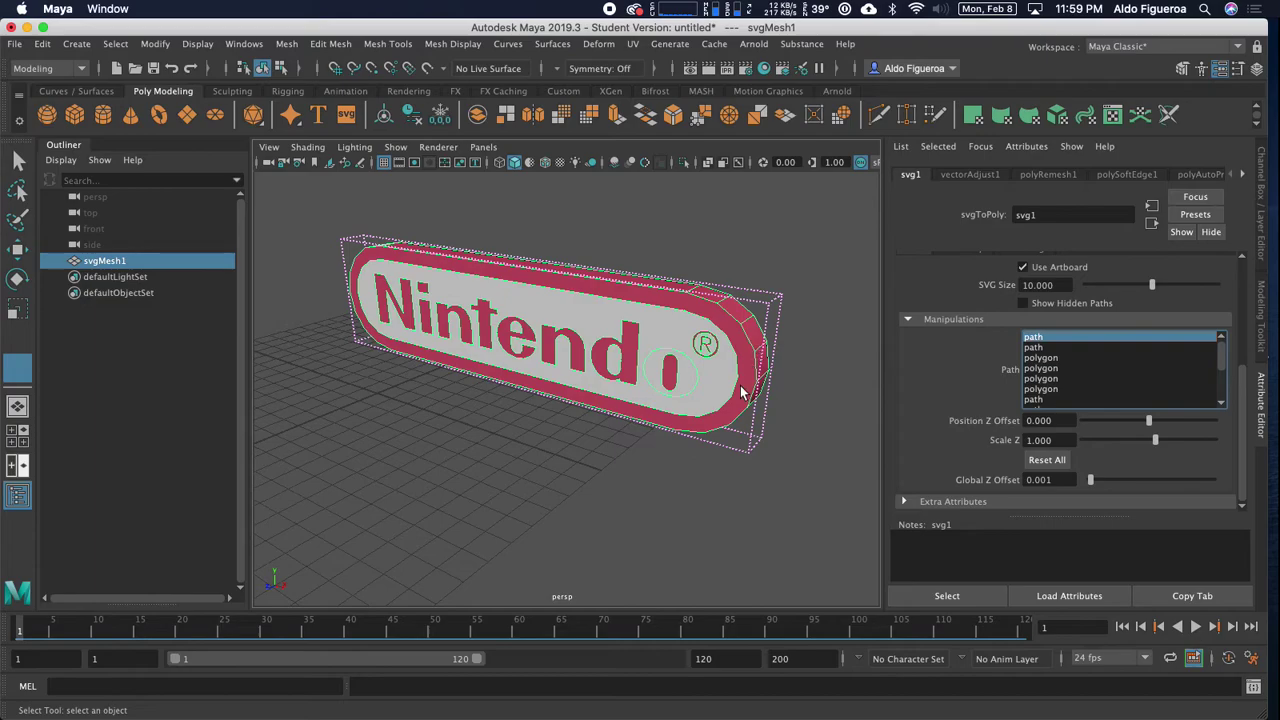
drag(1148, 424, 1148, 421)
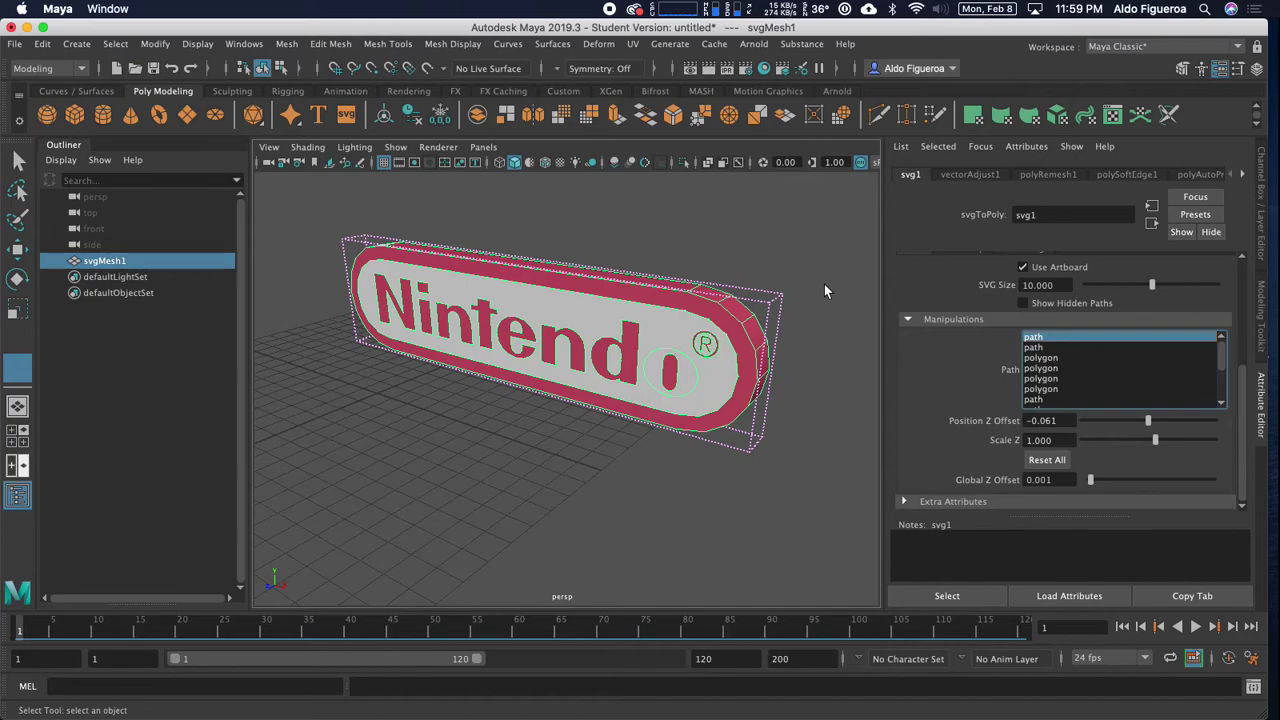
key(z)
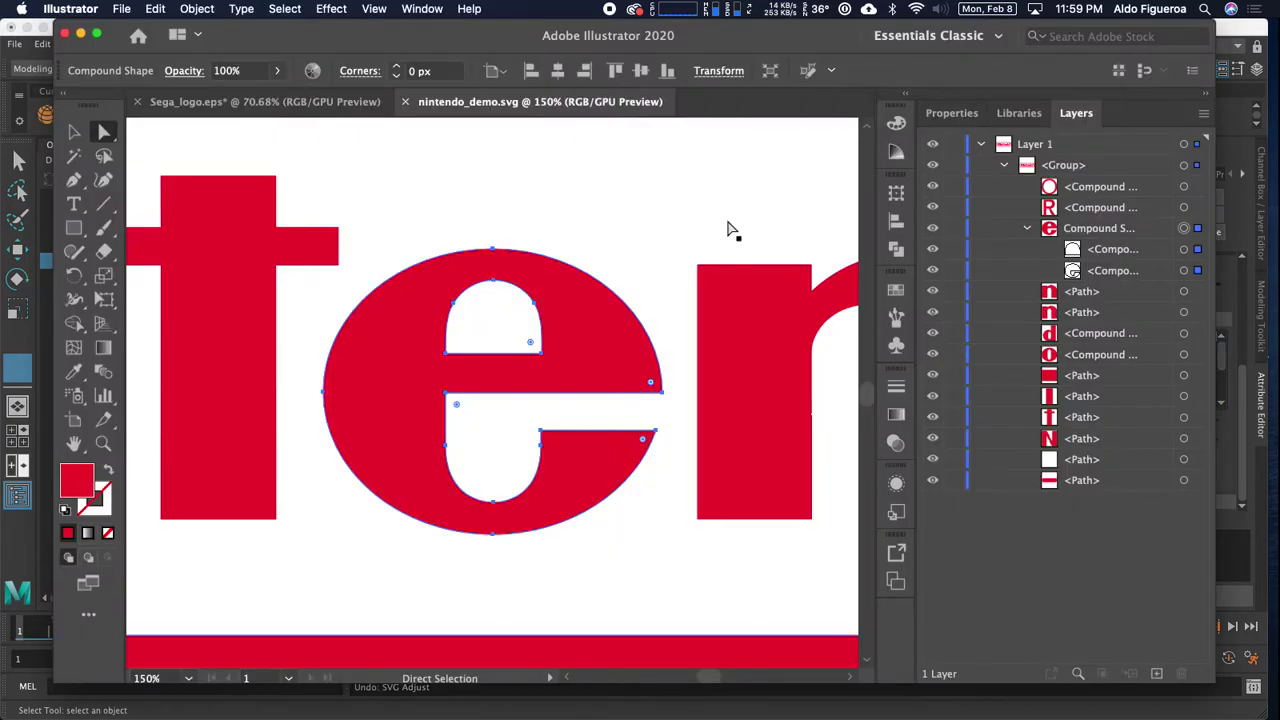
Collapse the letter e's compound shape and hide every logo path except the white and red pill shapes of the border.
key(v)
scroll(728, 232, down, 1)
key(super+minus)
key(super+minus)
key(super+minus)
key(super+minus)
key(super+minus)
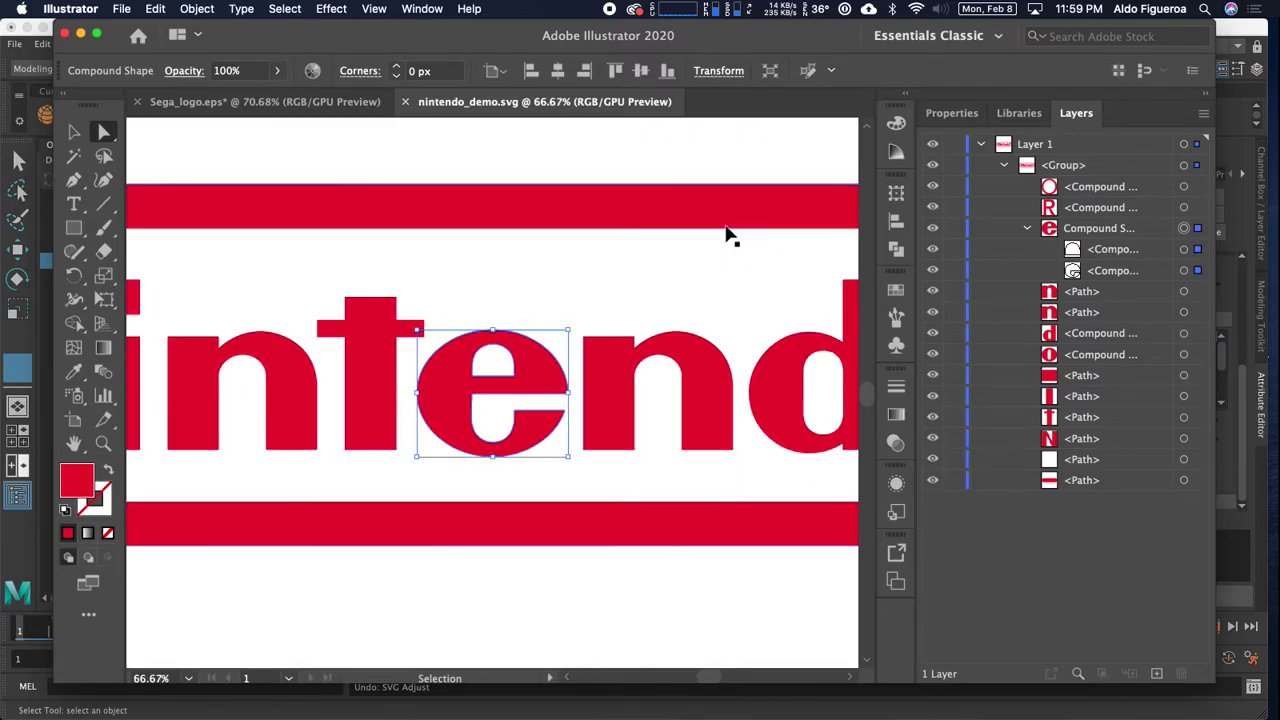
key(a)
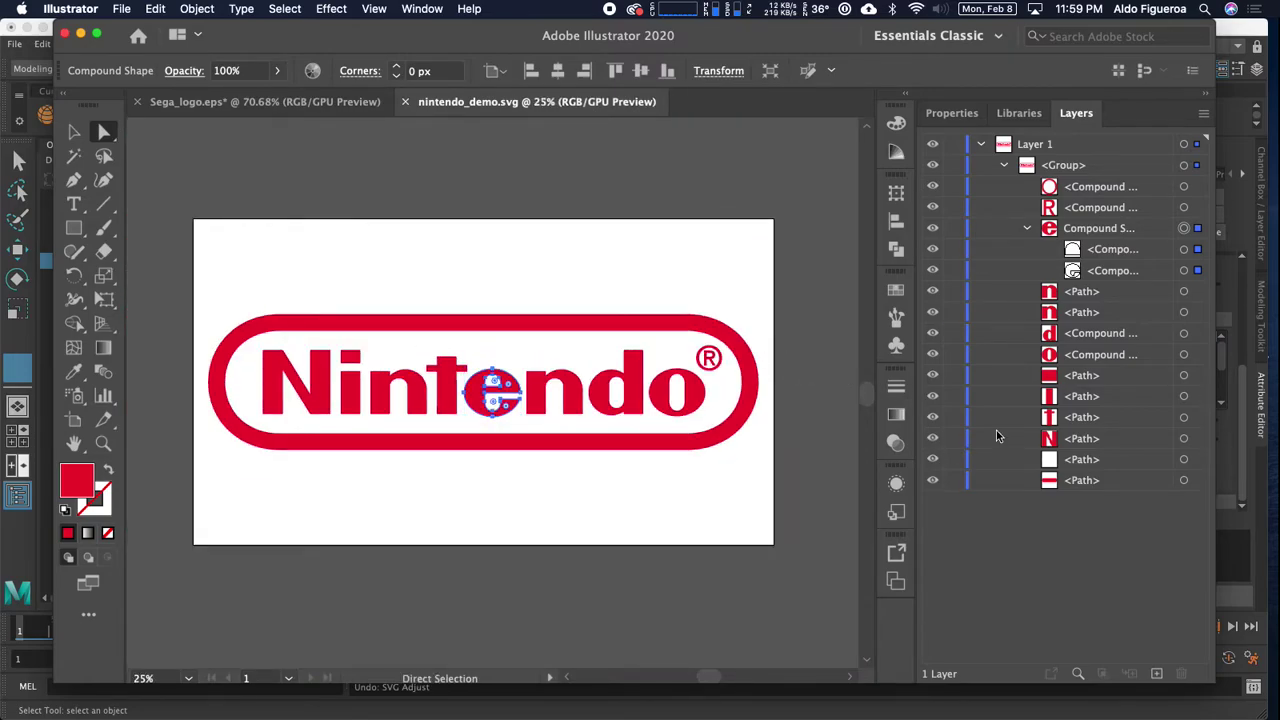
click(1029, 229)
drag(938, 400, 933, 187)
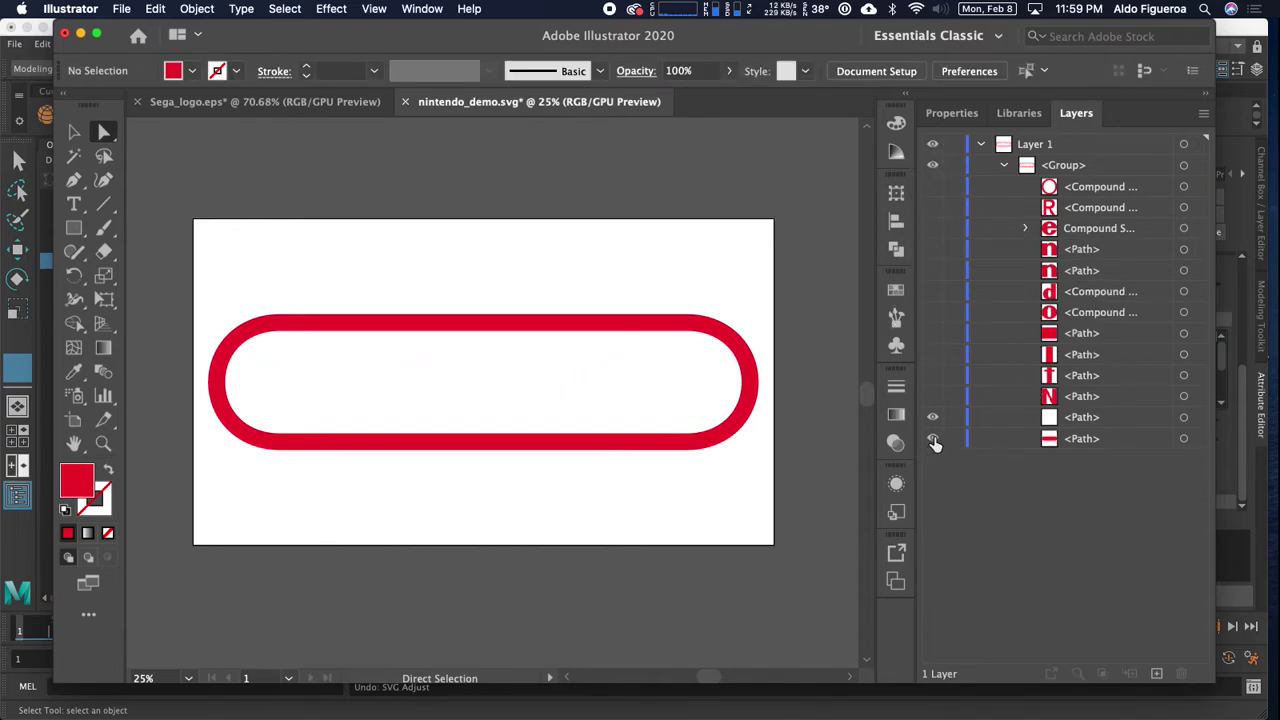
Select the white inner pill path, then hide it and show it again to examine the red pill underneath.
click(1184, 417)
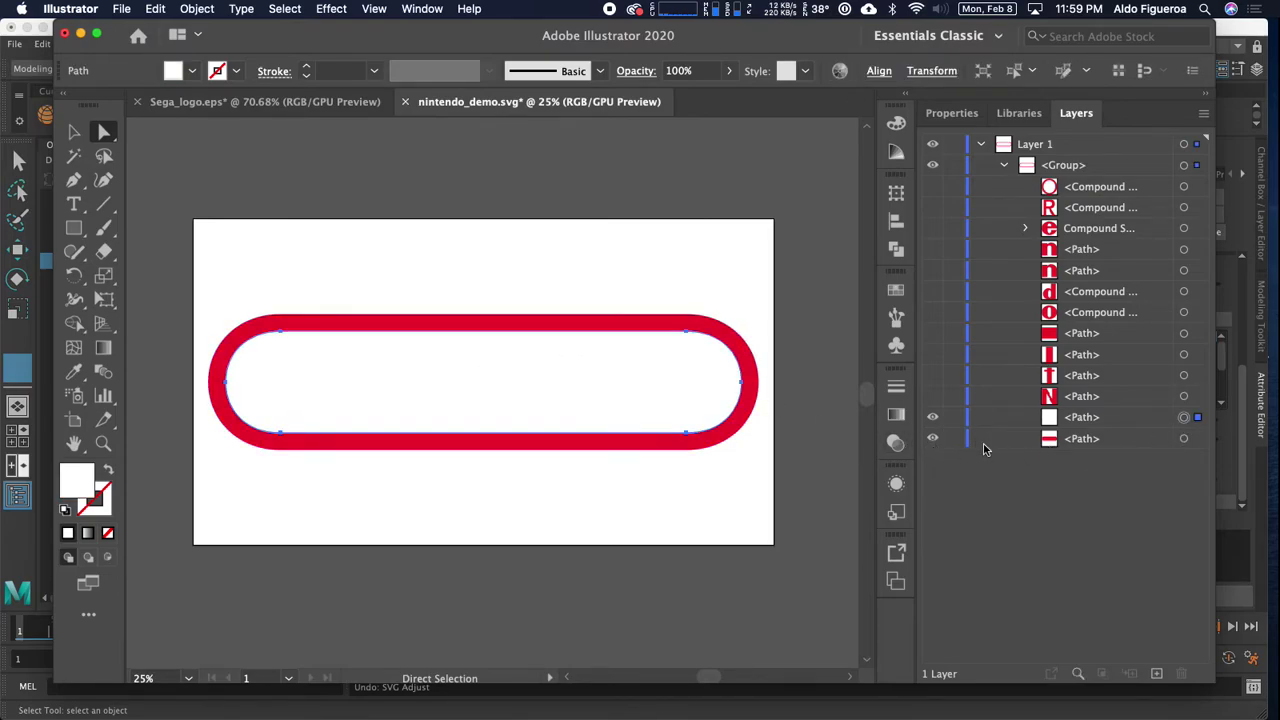
click(933, 419)
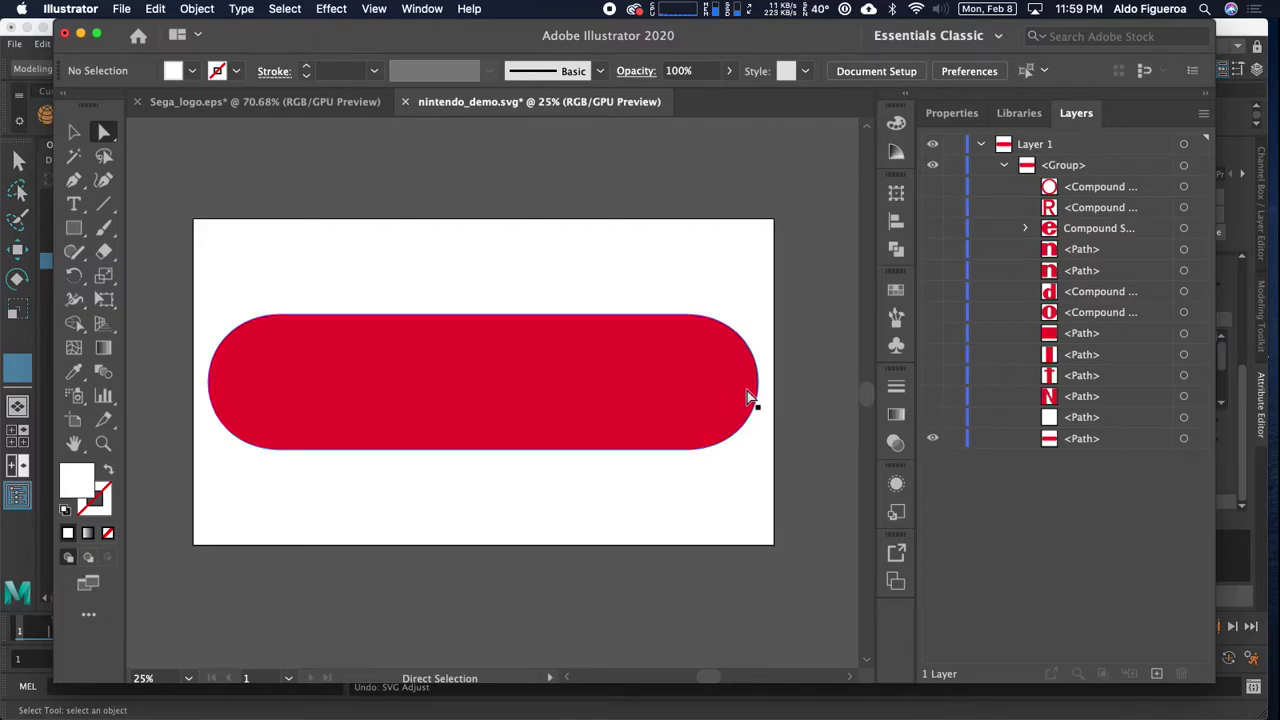
click(932, 417)
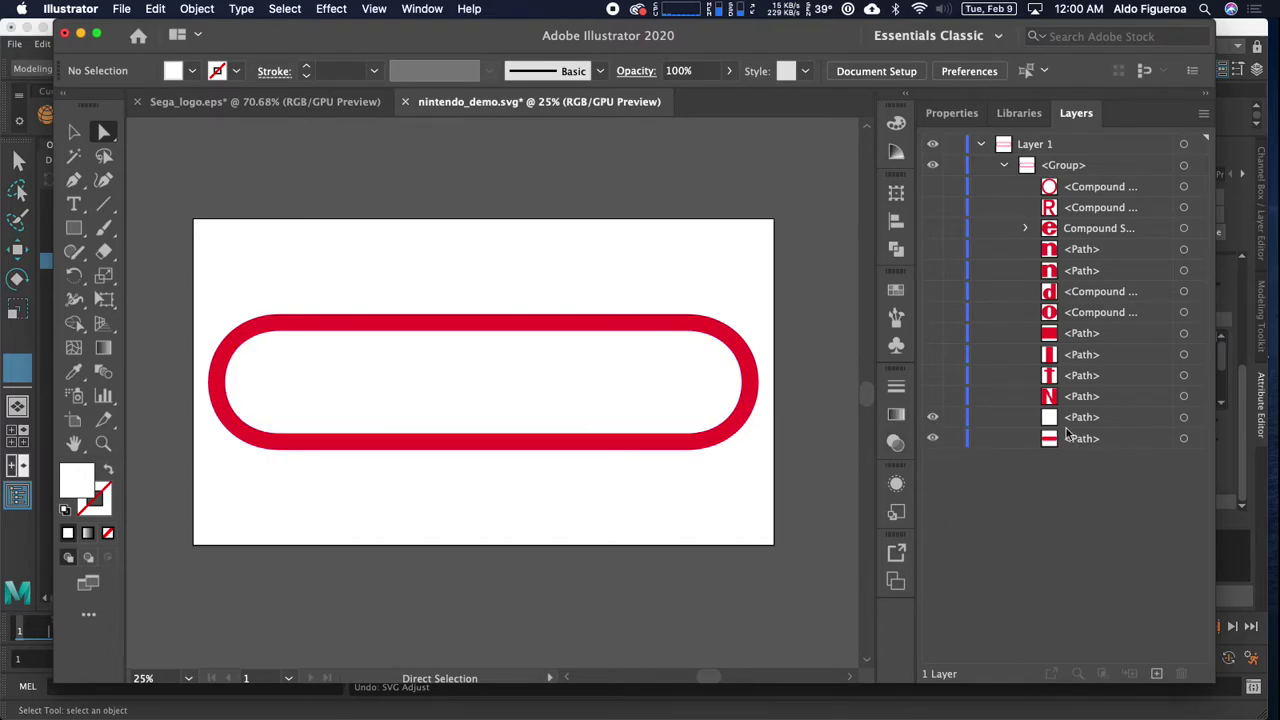
Duplicate the white inner pill, hide the copy, and subtract the original from the red pill as a Minus Front compound shape.
drag(1141, 420, 1157, 672)
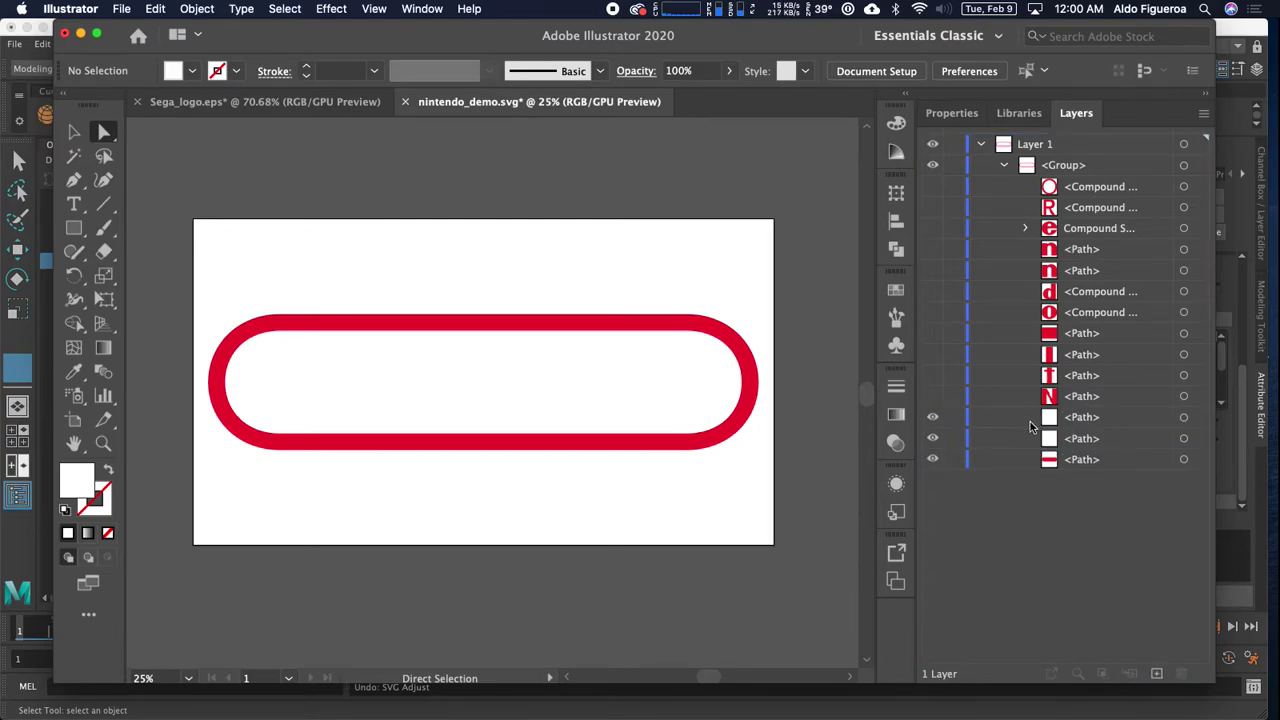
click(932, 417)
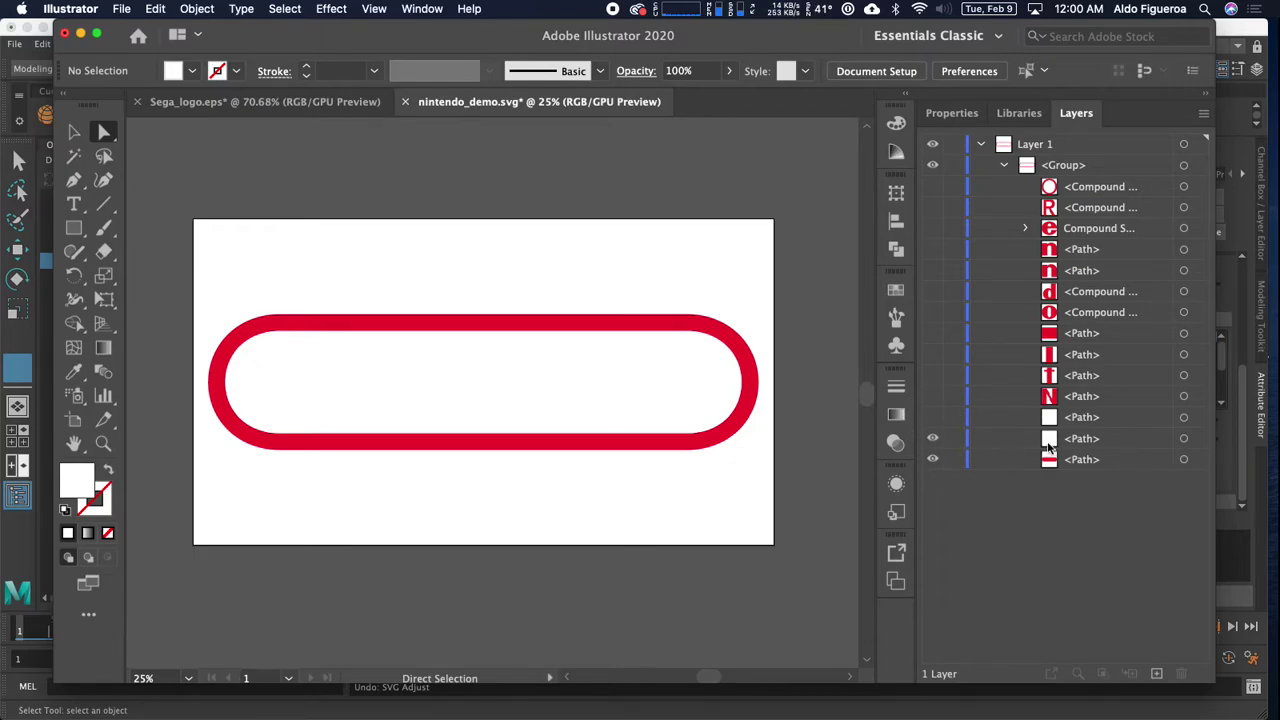
click(1184, 439)
shift+click(1184, 460)
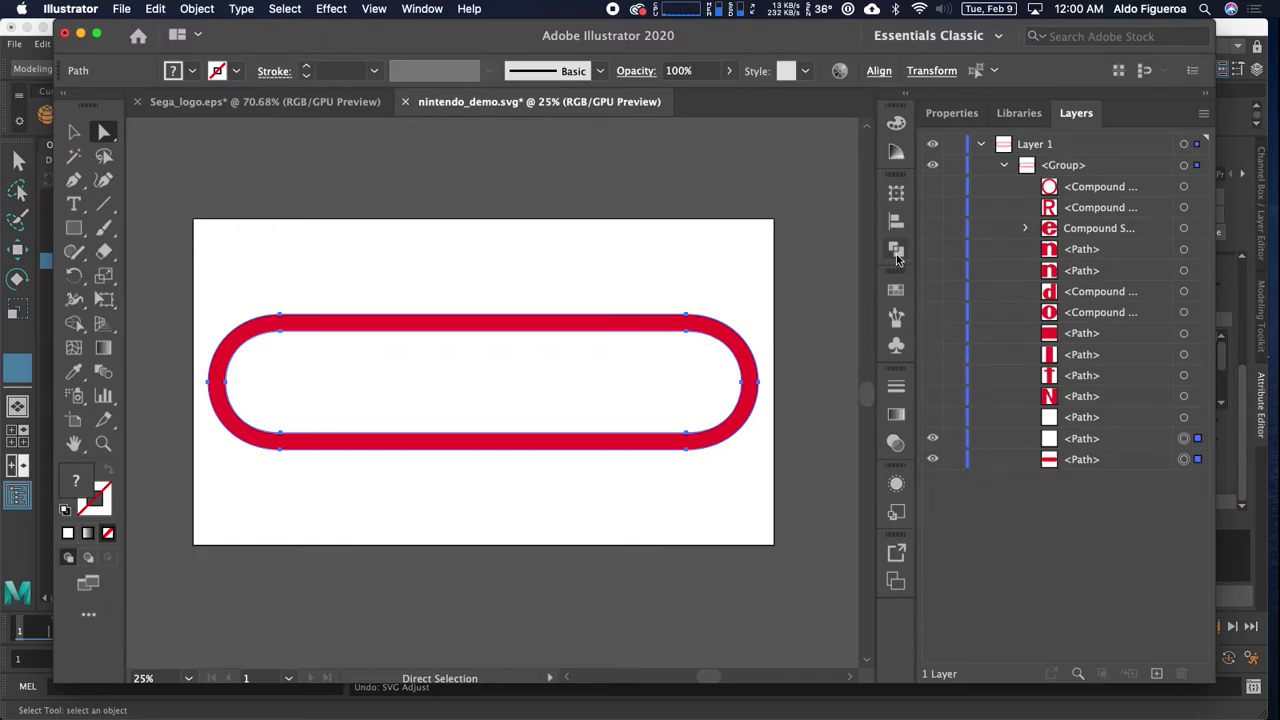
click(896, 251)
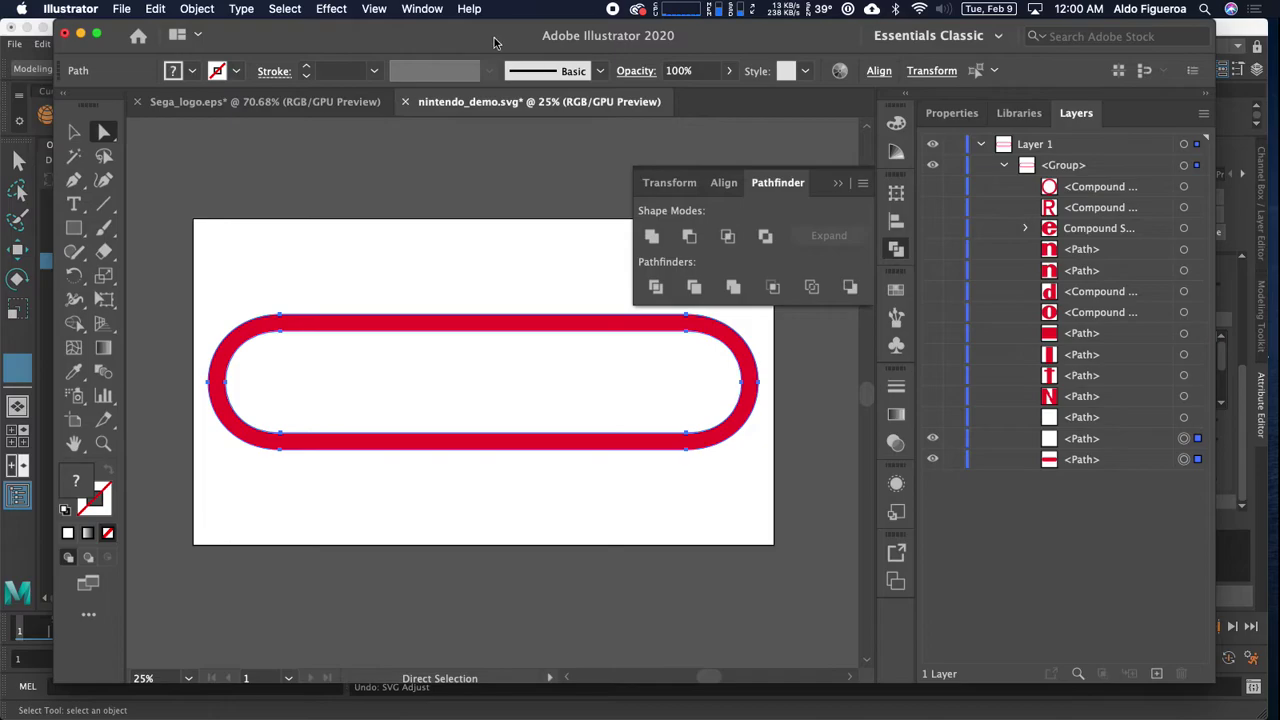
click(423, 10)
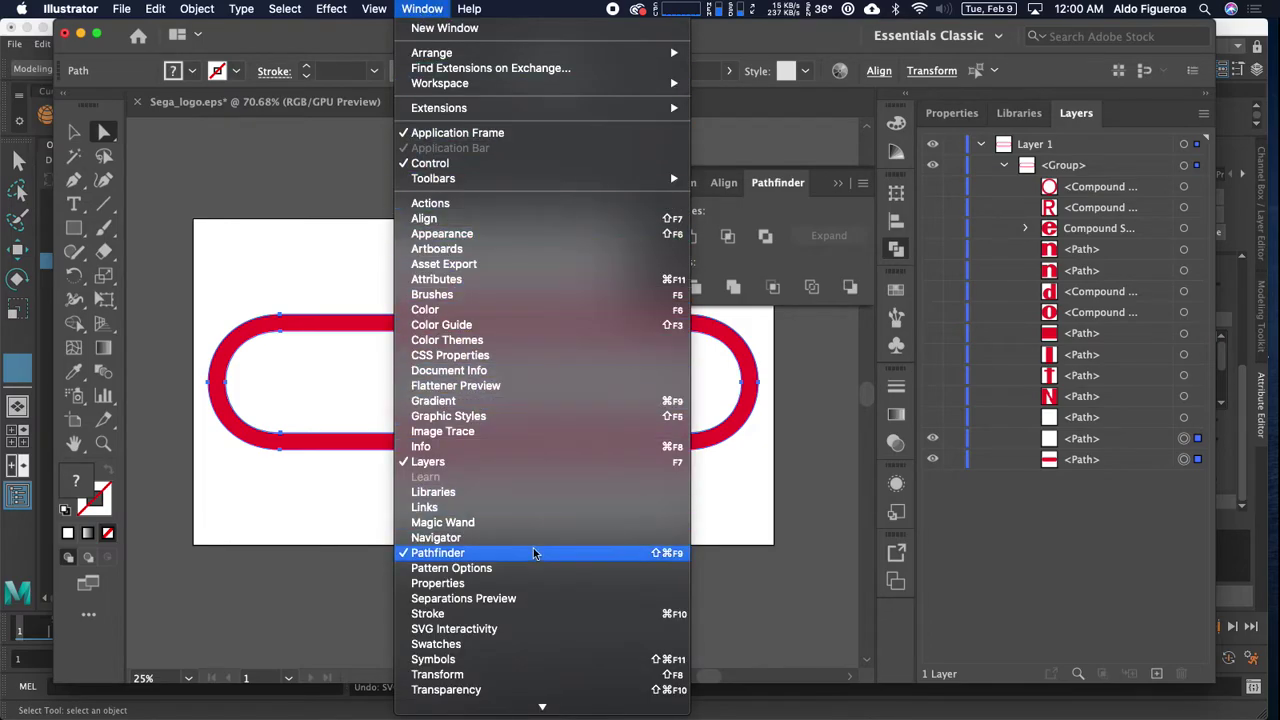
click(784, 146)
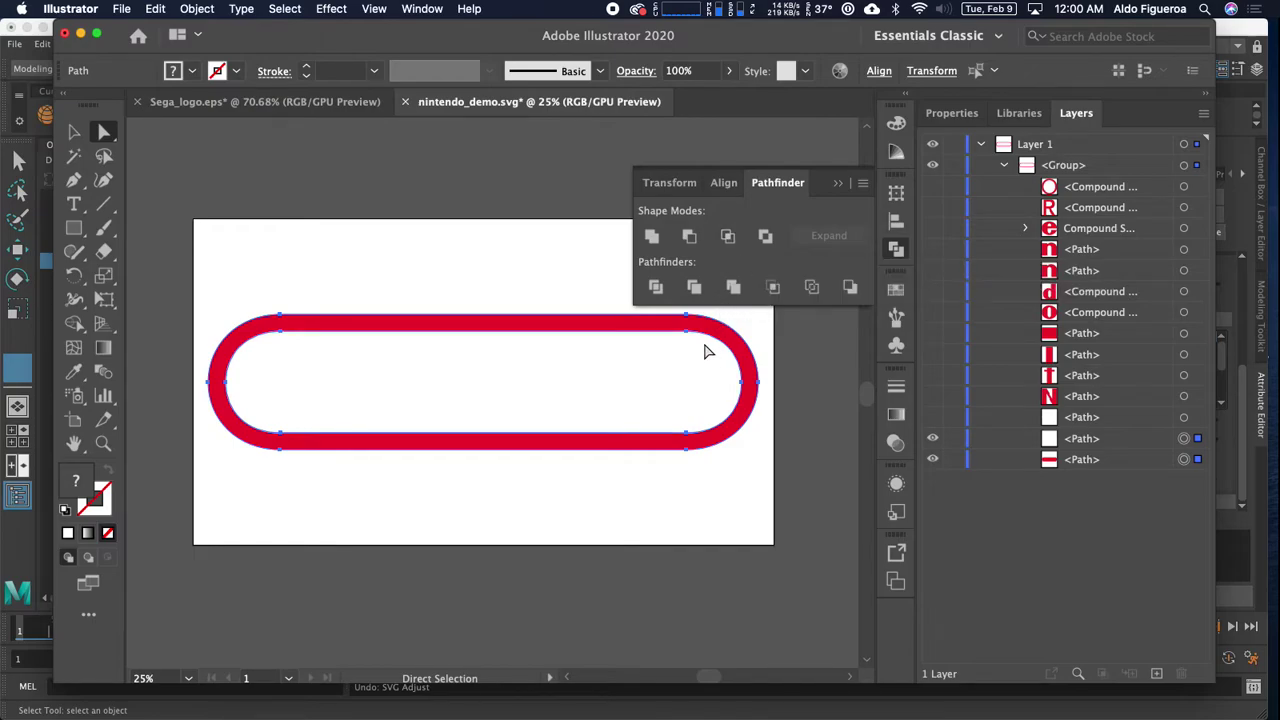
alt+click(690, 240)
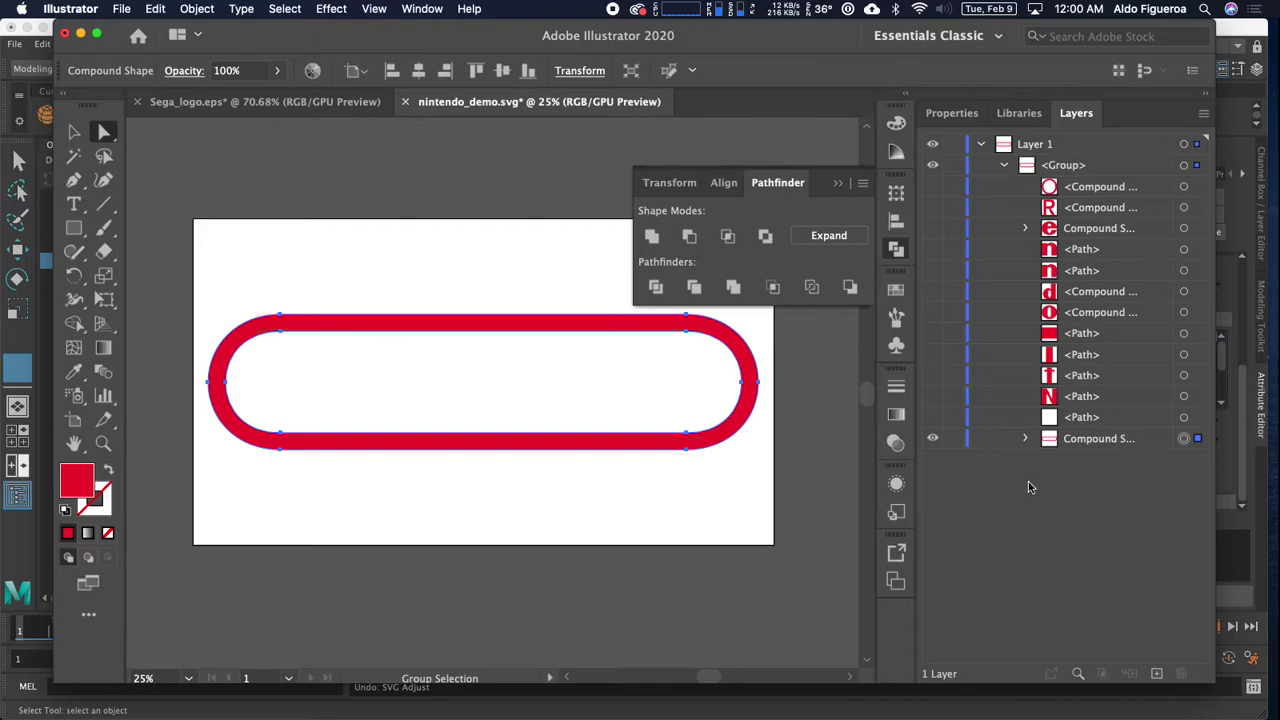
Expand the border's compound shape in the layer list, show all the hidden logo paths and save the file.
click(1027, 439)
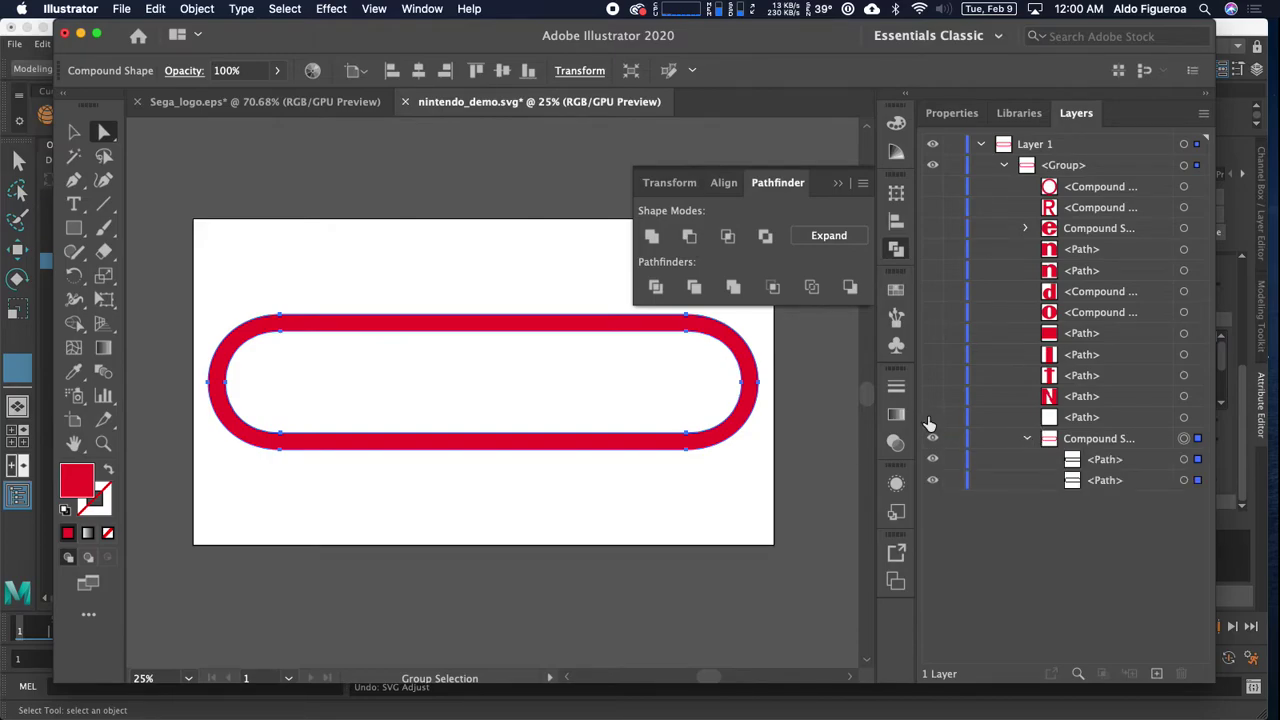
drag(937, 427, 932, 194)
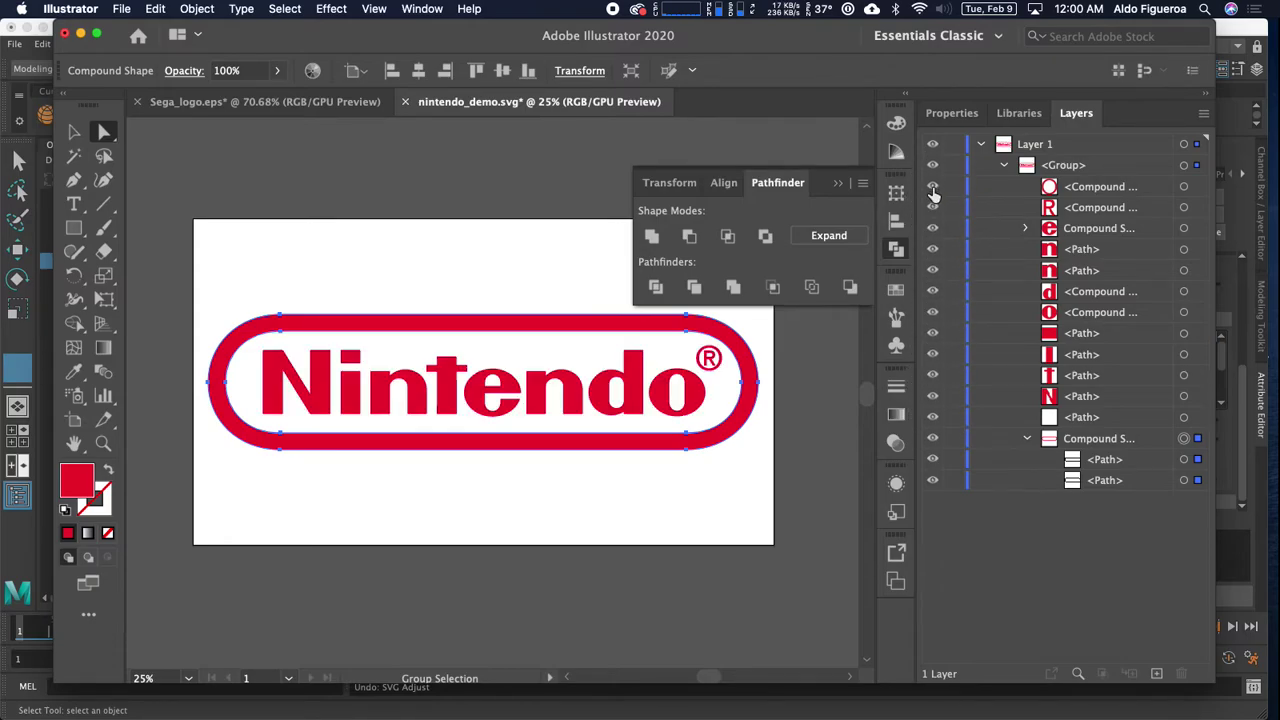
key(v)
key(super+s)
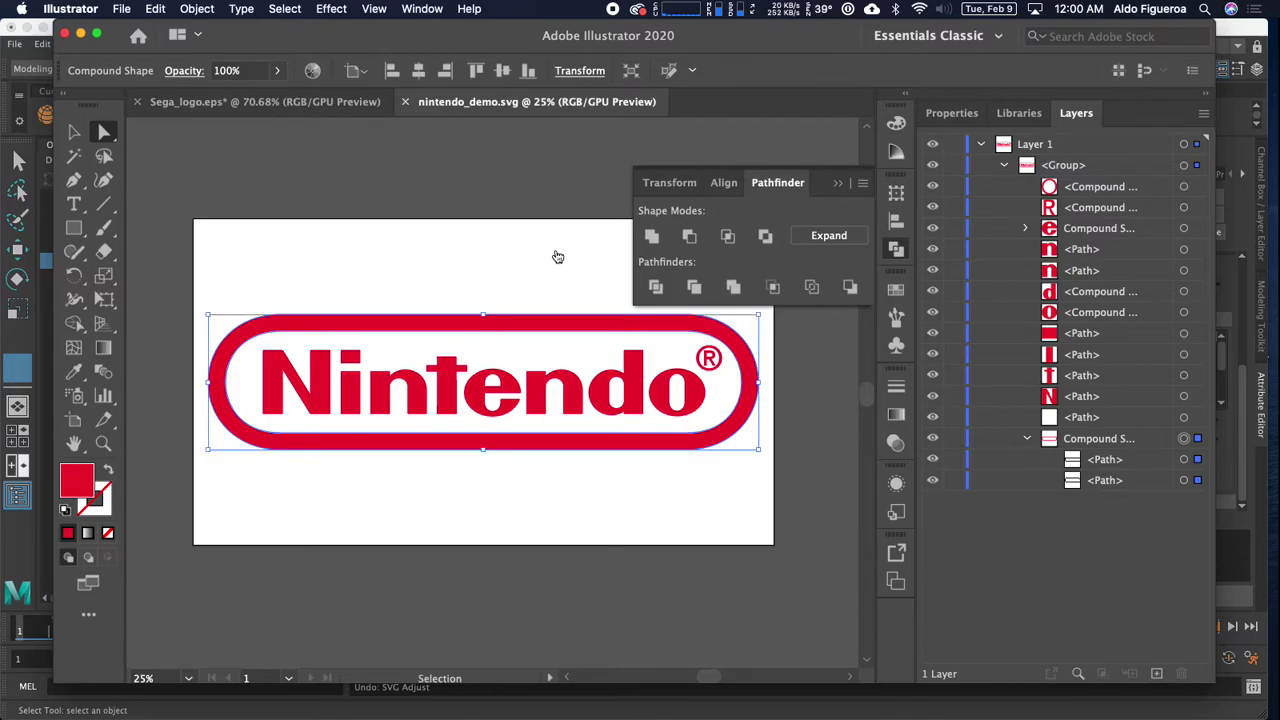
Switch to Maya and reload nintendo_demo.svg so the SVG mesh uses the compound border.
key(super+Tab)
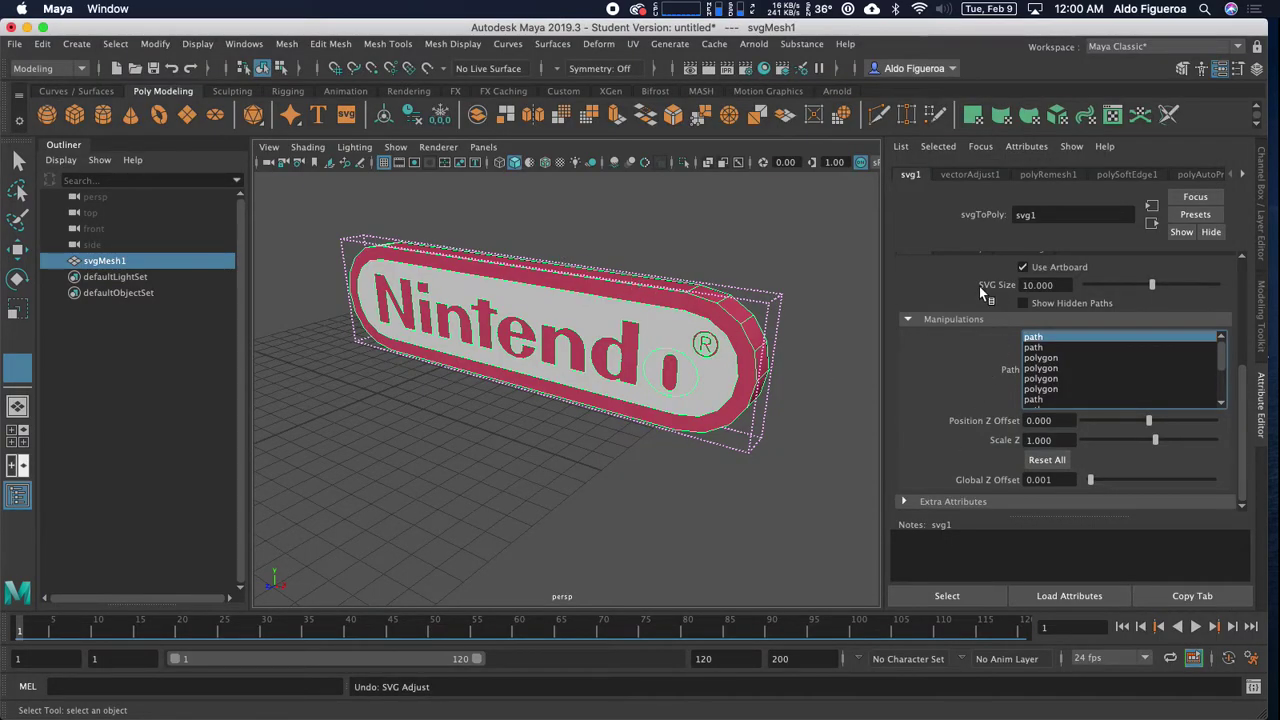
scroll(983, 290, up, 3)
click(970, 360)
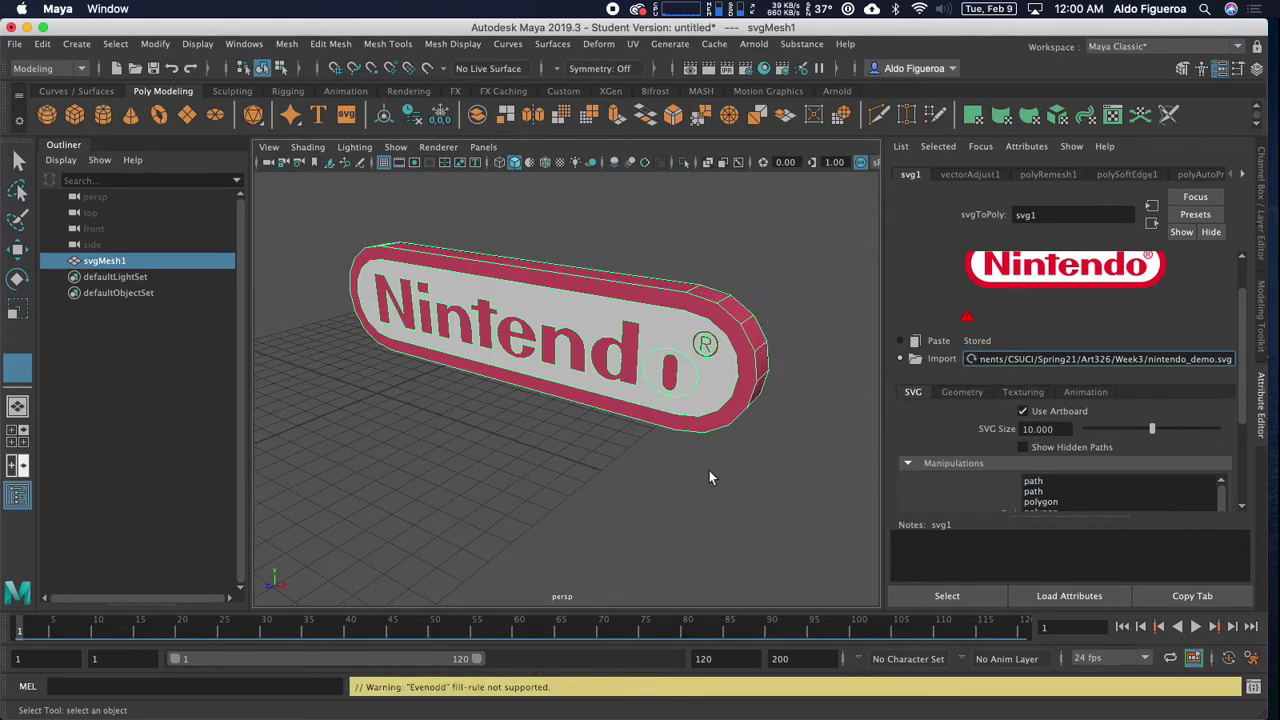
Try a Position Z Offset on the first path, the red border, in the SVG mesh's manipulations and undo it.
scroll(1160, 481, down, 1)
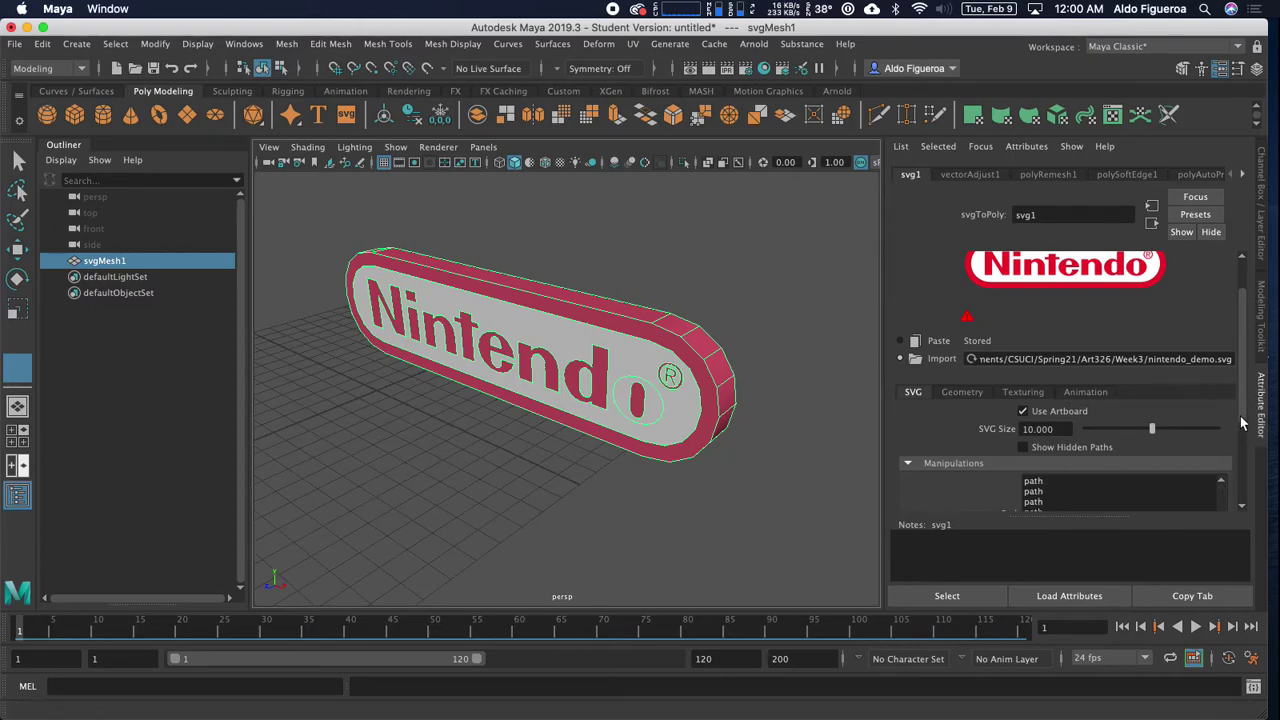
scroll(1239, 416, down, 4)
drag(1224, 403, 1223, 366)
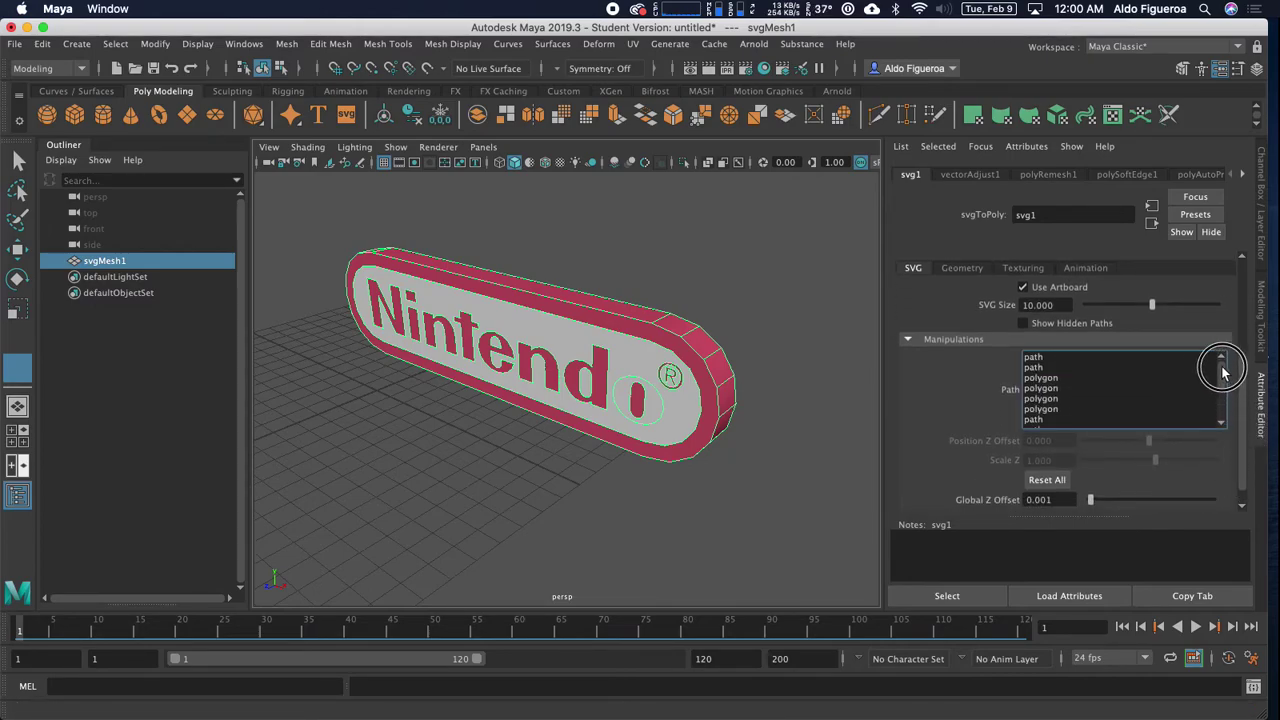
click(1107, 367)
click(1084, 357)
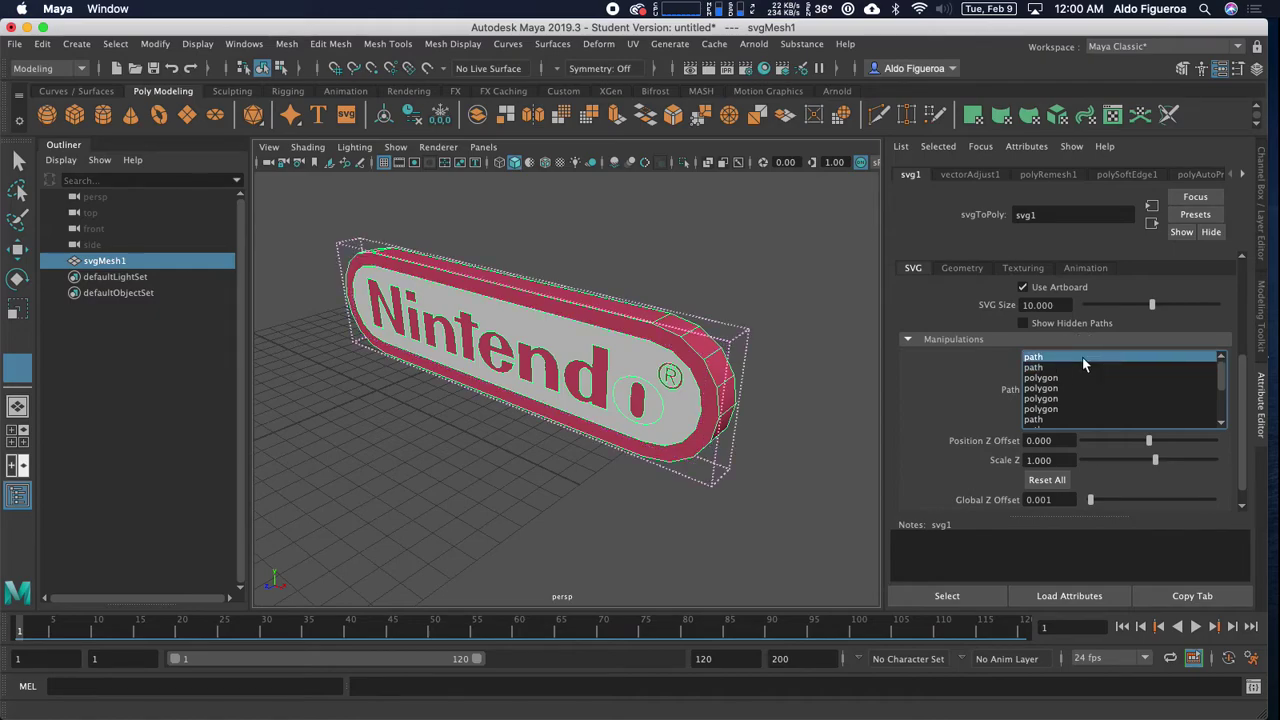
drag(1148, 442, 1139, 437)
key(super+z)
alt+drag(694, 441, 860, 408)
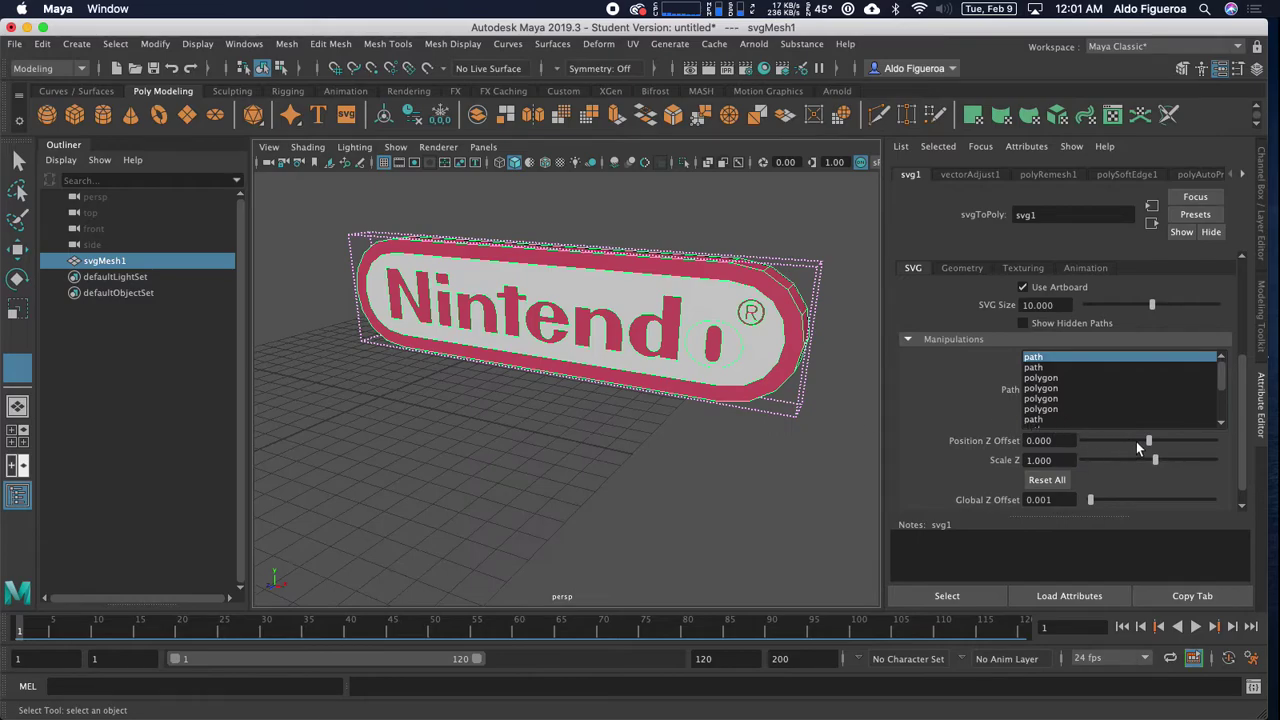
Try a Position Z Offset on the second path, the white inner pill, and set its Scale Z to 0.552.
click(1089, 367)
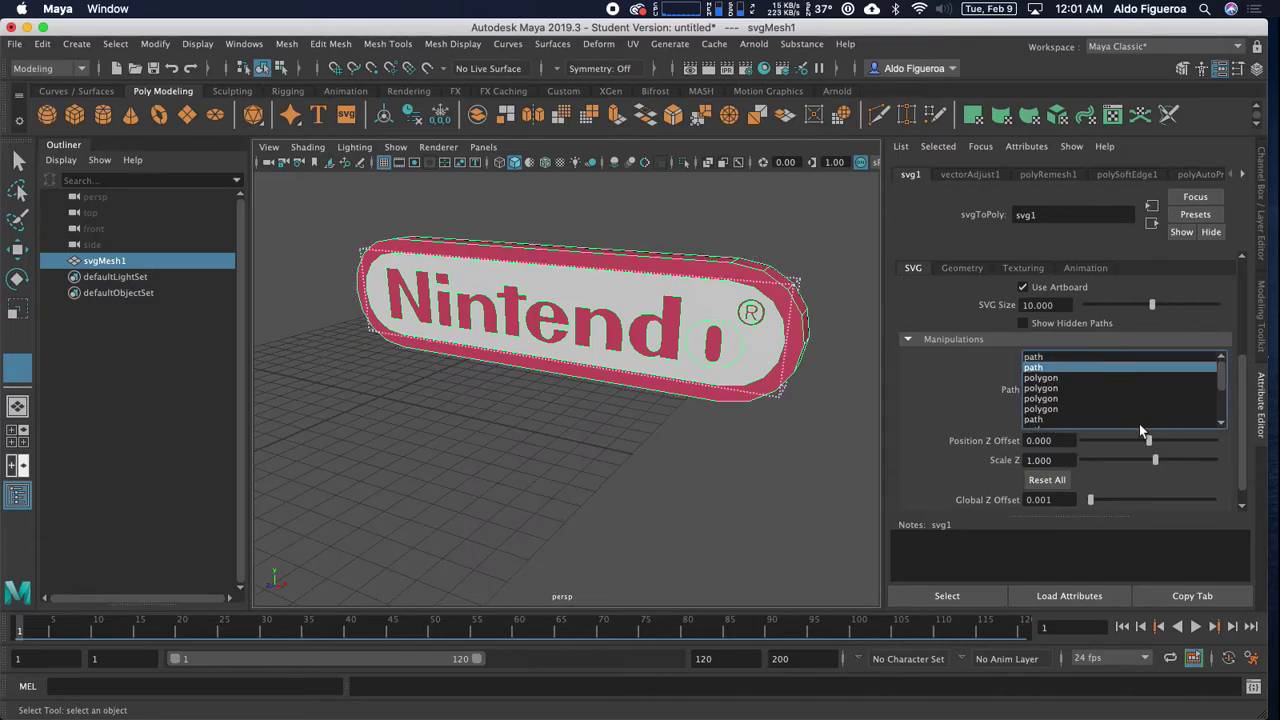
drag(1149, 441, 1146, 441)
alt+drag(690, 385, 651, 391)
alt+drag(780, 449, 852, 445)
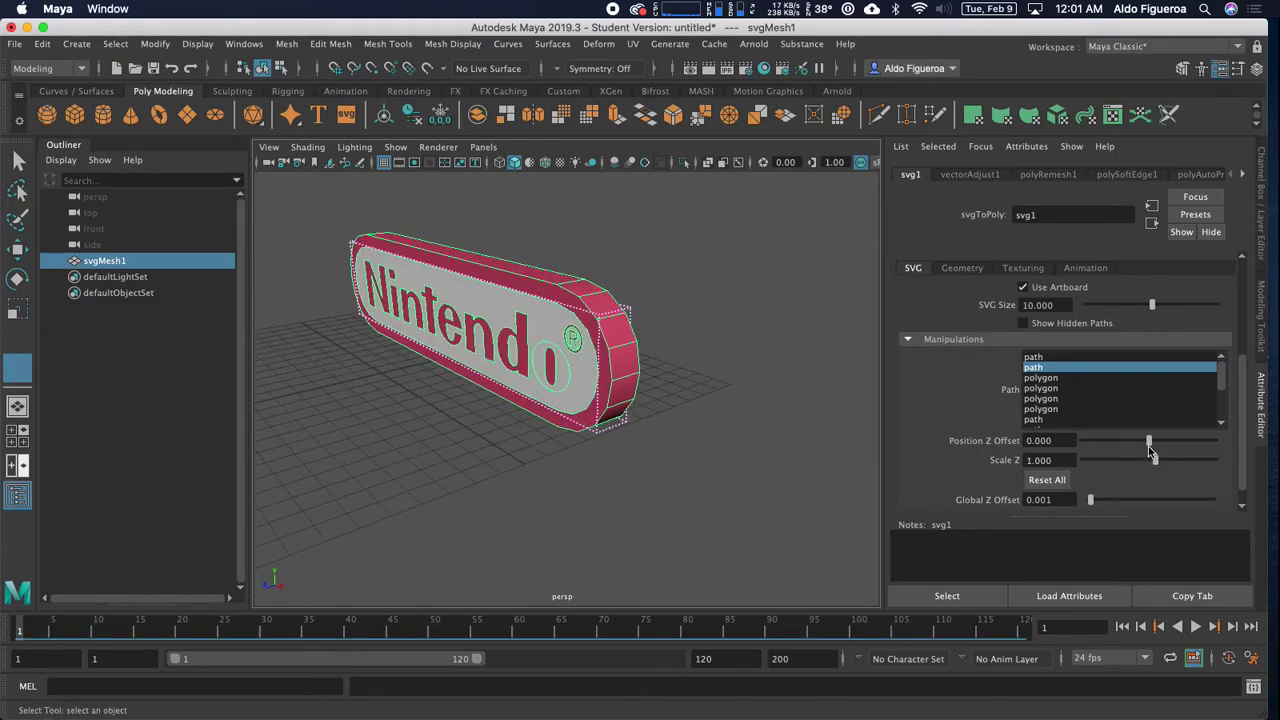
mouse_move(1155, 463)
mouse_down()
mouse_move(1151, 449)
mouse_move(1152, 460)
mouse_up()
alt+drag(606, 347, 645, 322)
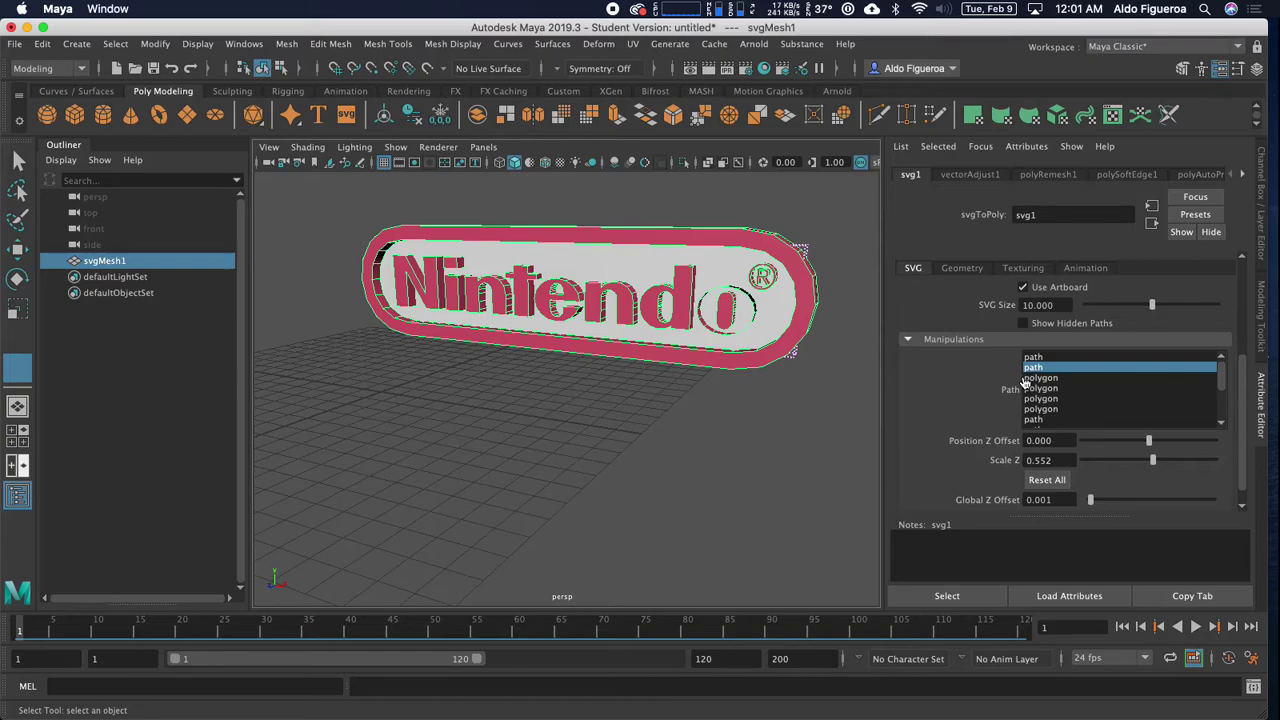
Switch to Illustrator, hide the white inner pill path and save the file.
key(super+Tab)
click(932, 418)
key(super+s)
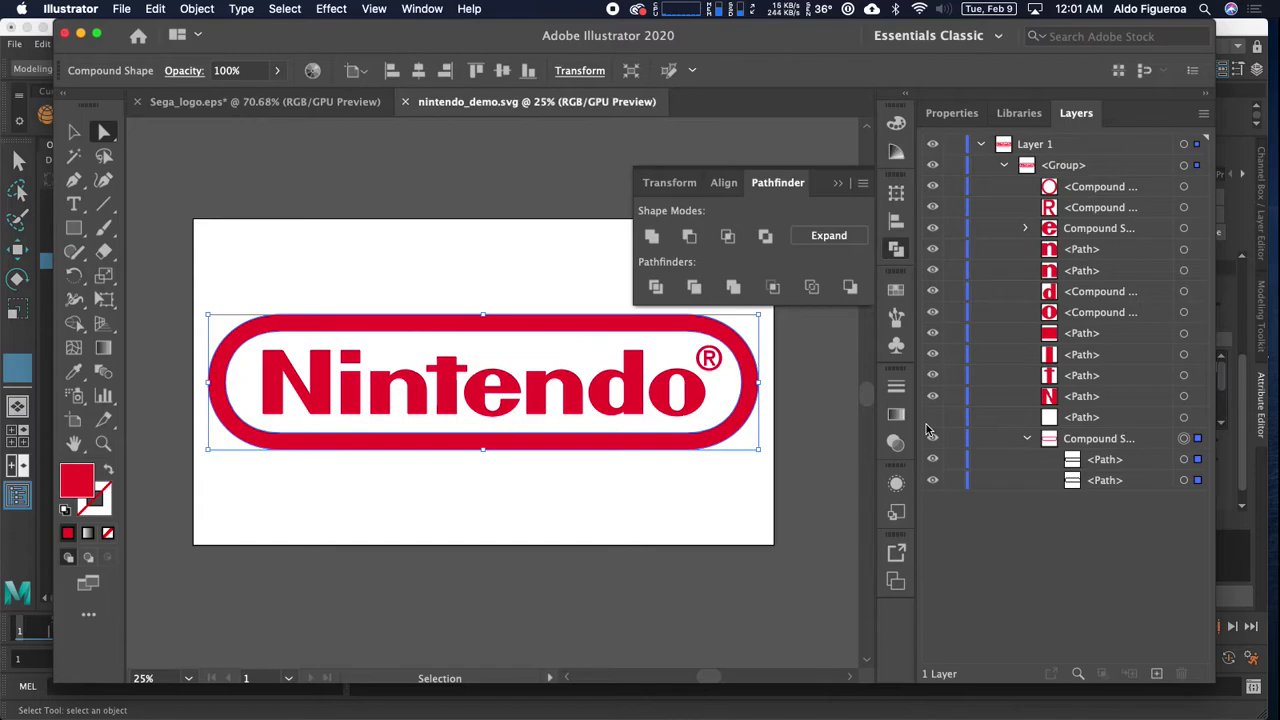
Switch to Maya and reload nintendo_demo.svg so the SVG mesh drops the white inner pill.
key(super+Tab)
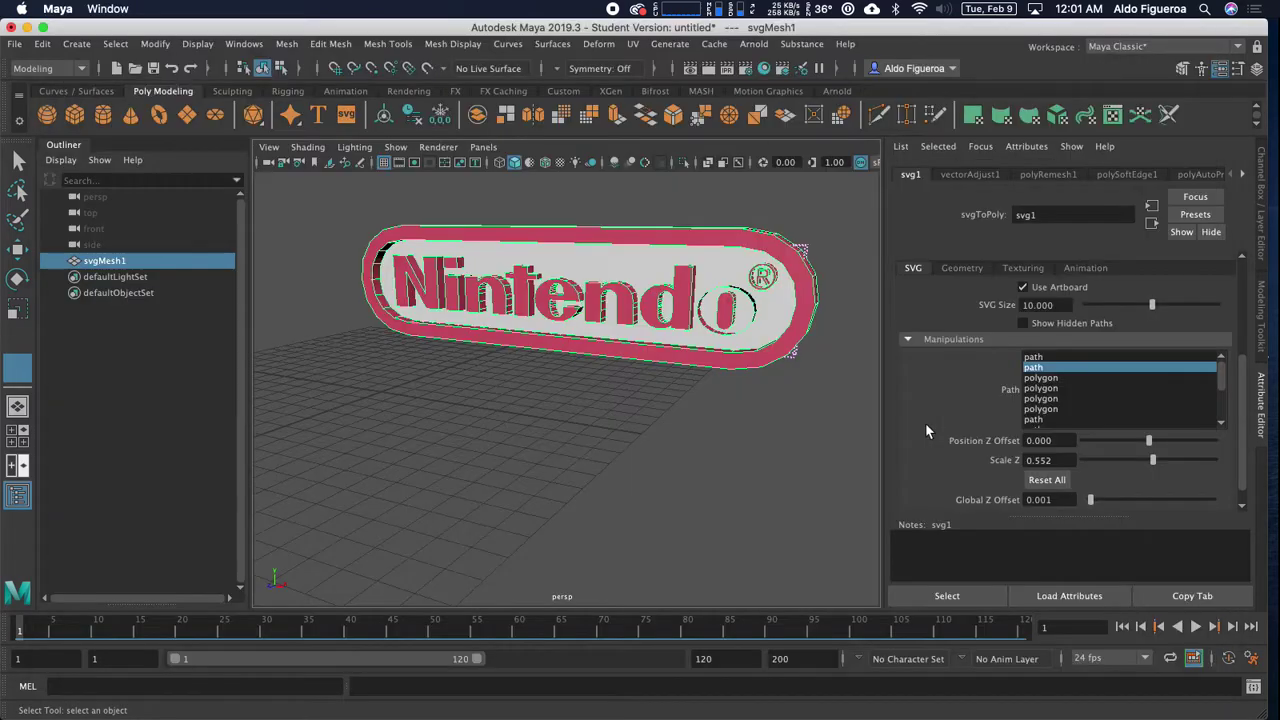
scroll(989, 345, up, 3)
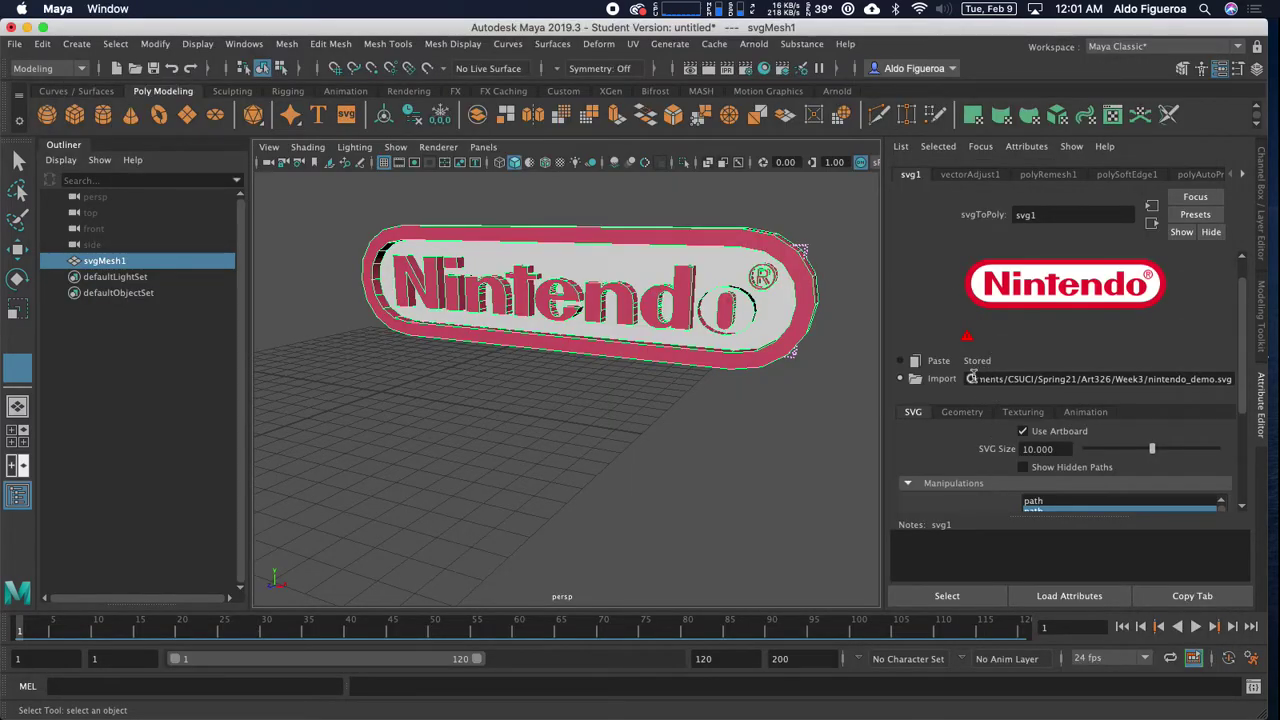
click(971, 378)
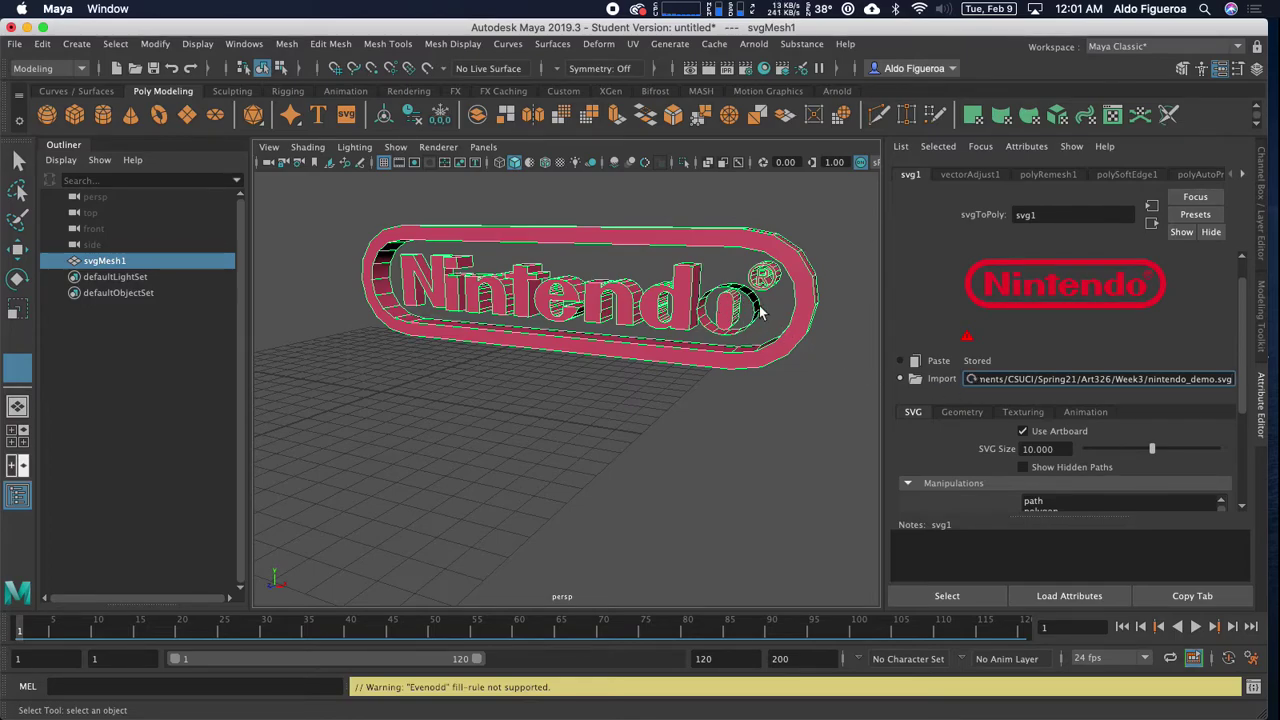
Switch to Illustrator and hide every logo path, including the border's compound shape, except the letter o.
key(super+Tab)
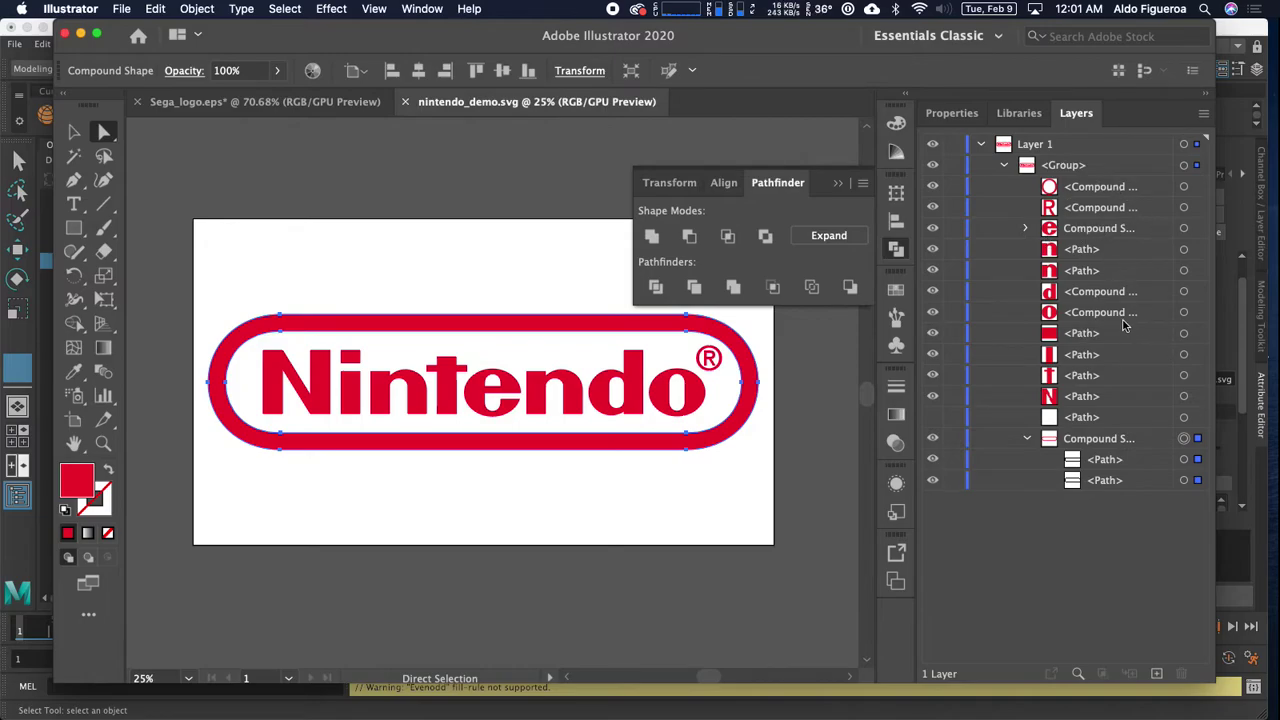
drag(932, 336, 936, 475)
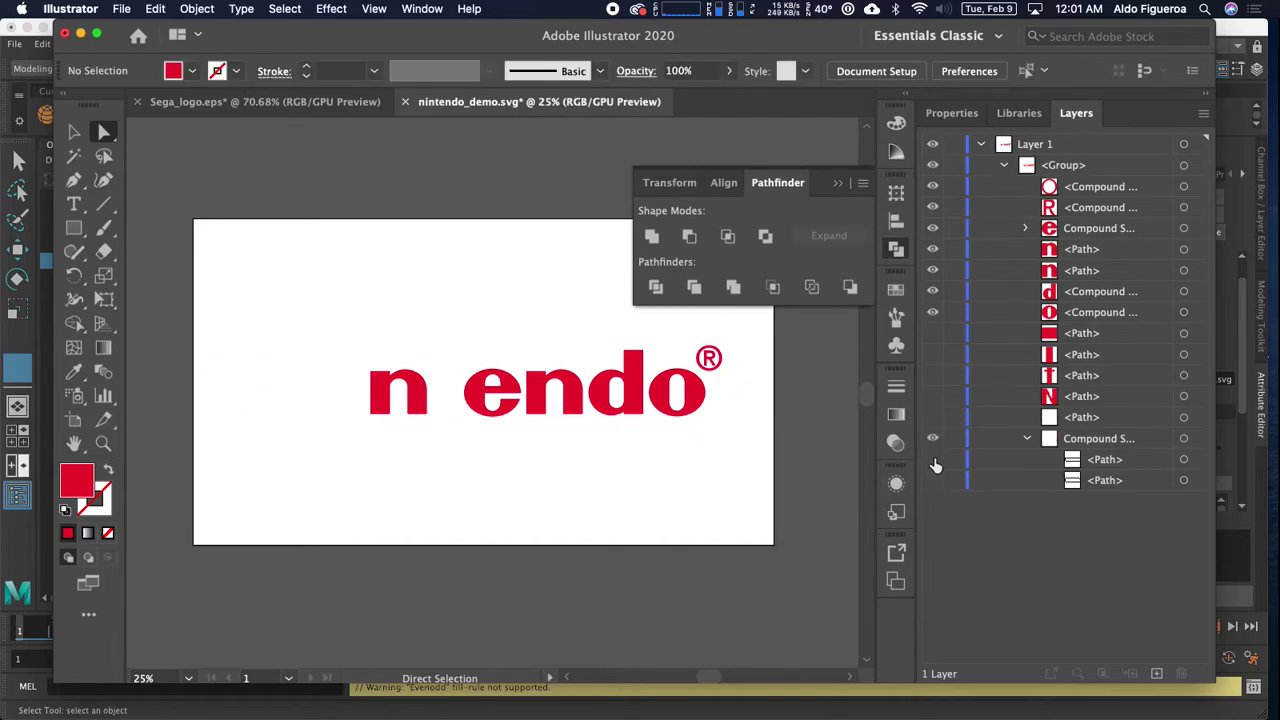
click(933, 479)
click(1026, 438)
click(933, 439)
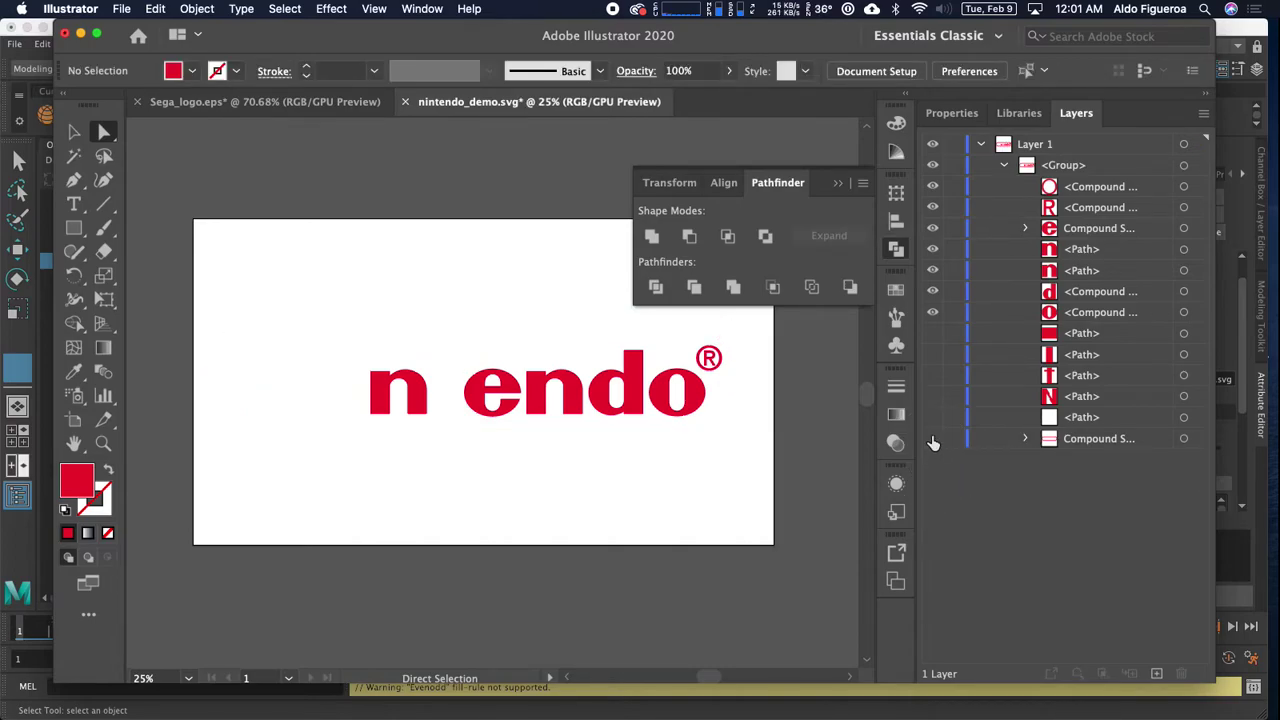
drag(933, 292, 934, 182)
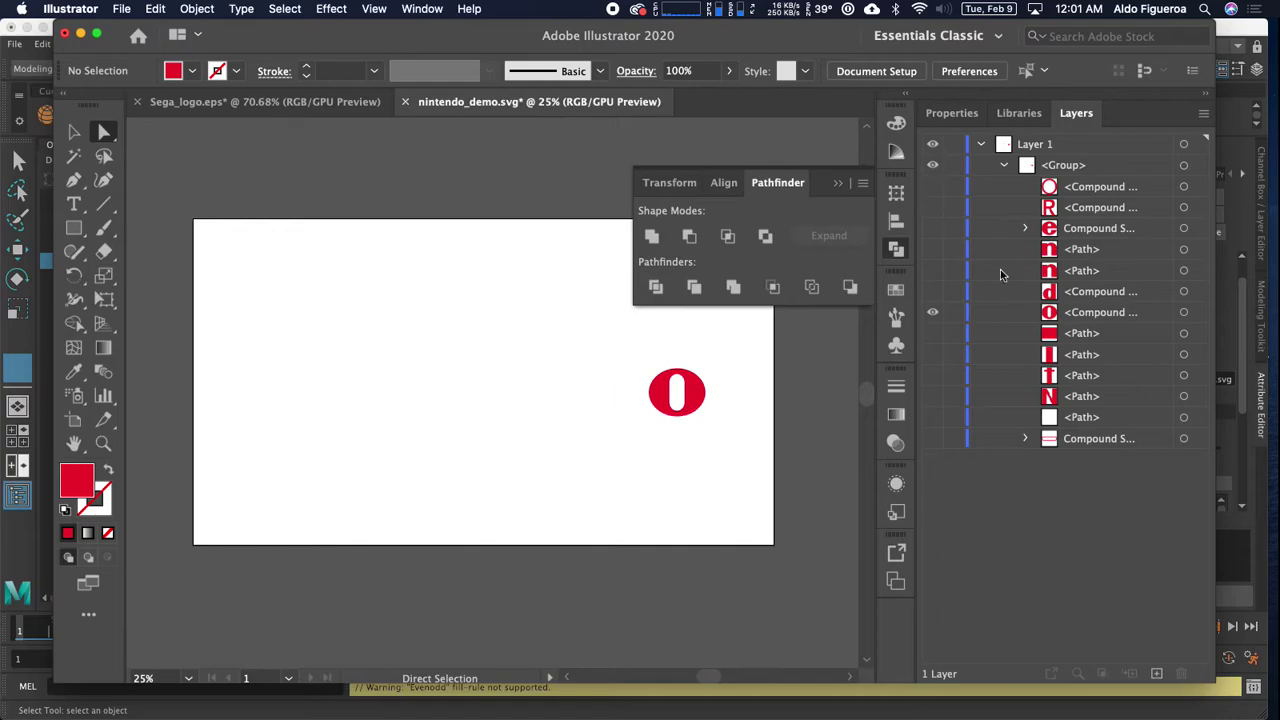
Duplicate the letter o's compound path, hide the upper copy and select the visible one below it for direct editing.
drag(1113, 313, 1157, 673)
click(933, 312)
click(1184, 334)
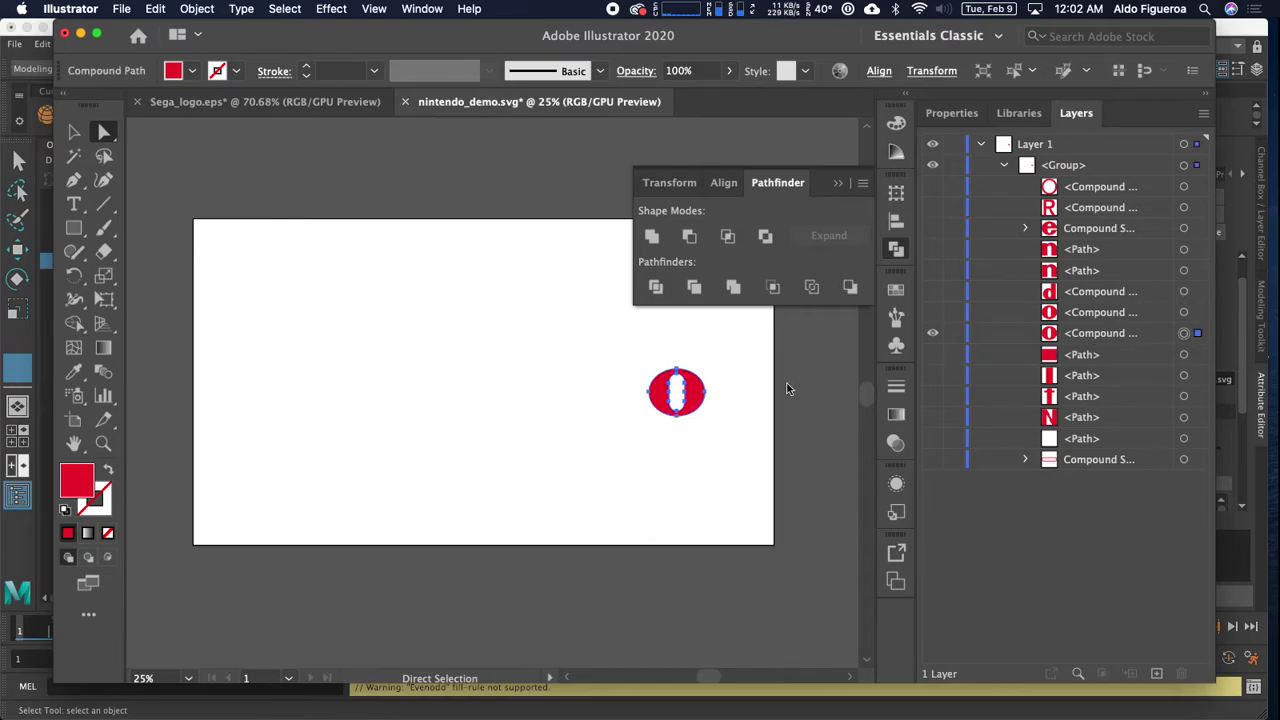
key(super+equal)
key(super+equal)
key(super+equal)
key(super+equal)
key(a)
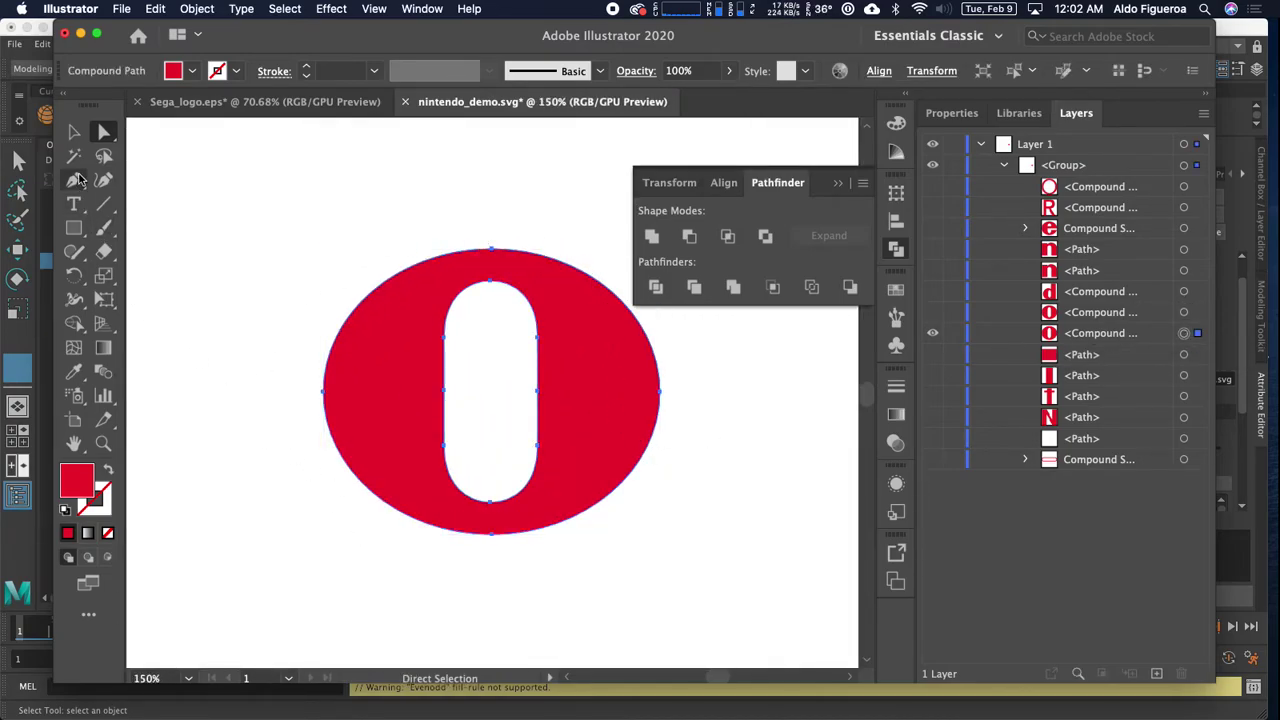
Clear the fill of the visible lower o copy and delete its inner pill-shaped contour.
click(108, 534)
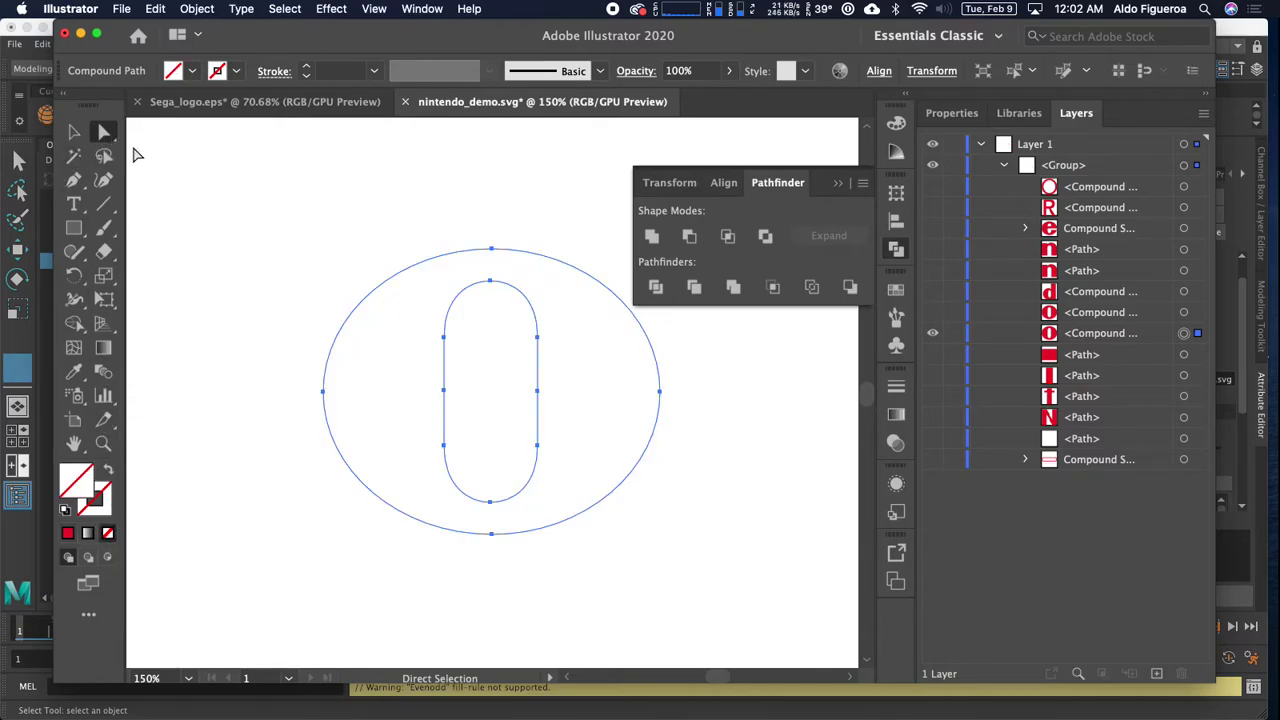
click(490, 282)
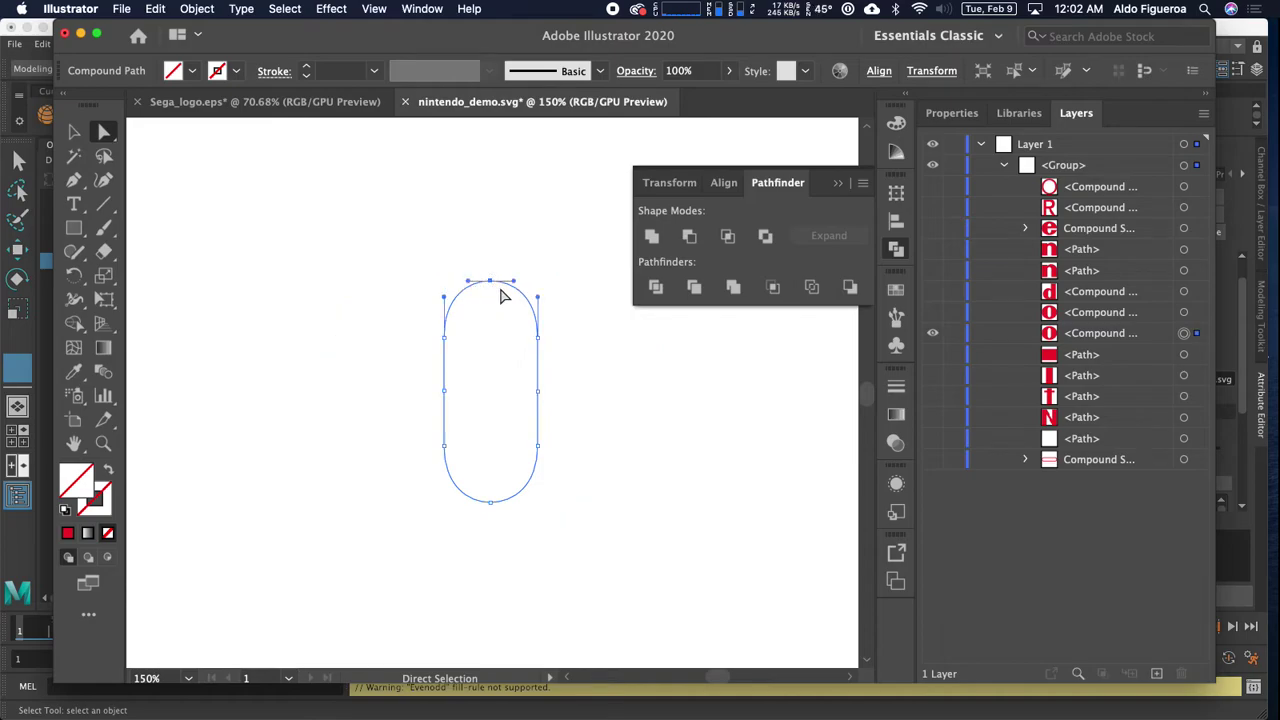
key(Delete)
drag(426, 318, 552, 510)
key(Delete)
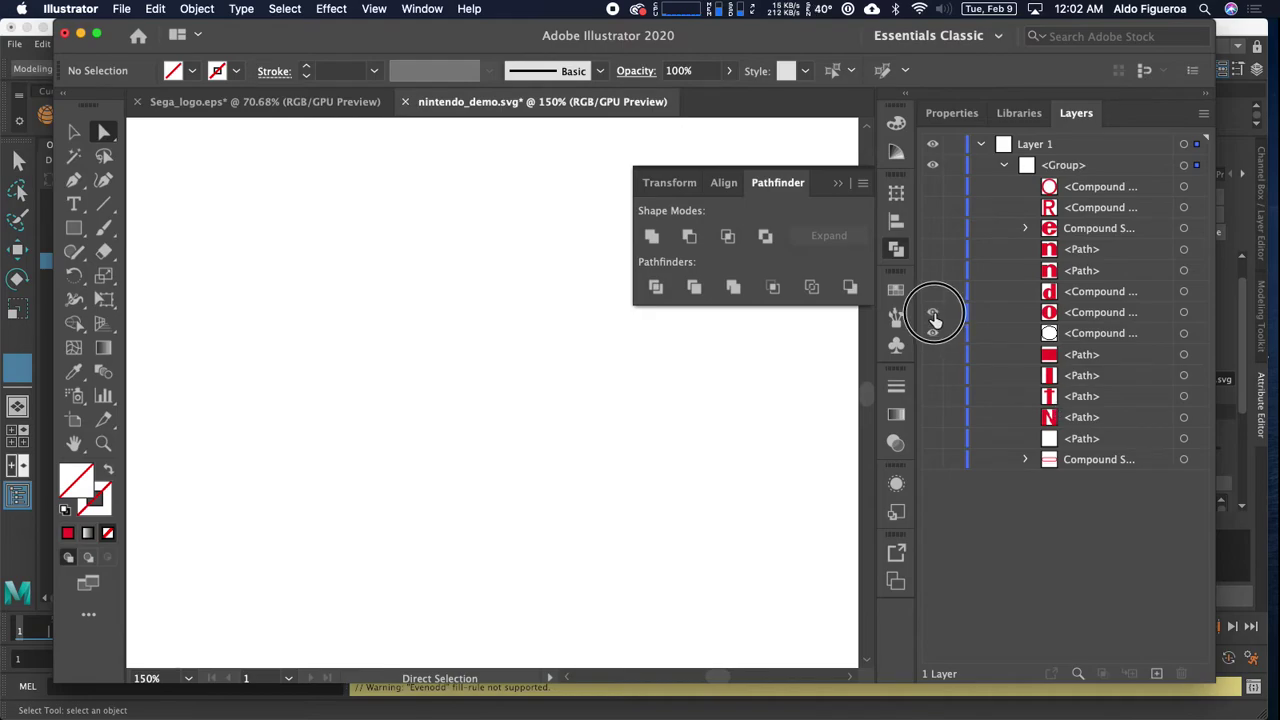
Swap visibility to the upper o copy, clear its fill and delete its outer ellipse contour.
click(933, 312)
click(1184, 313)
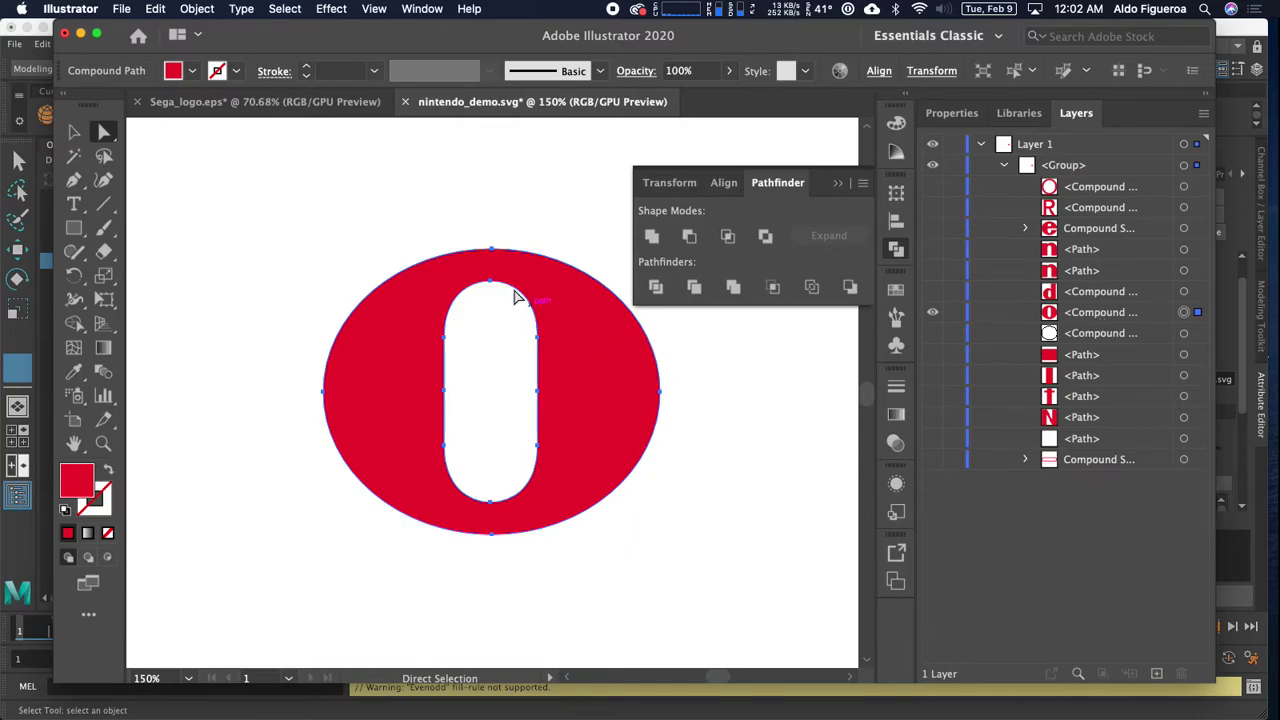
click(108, 532)
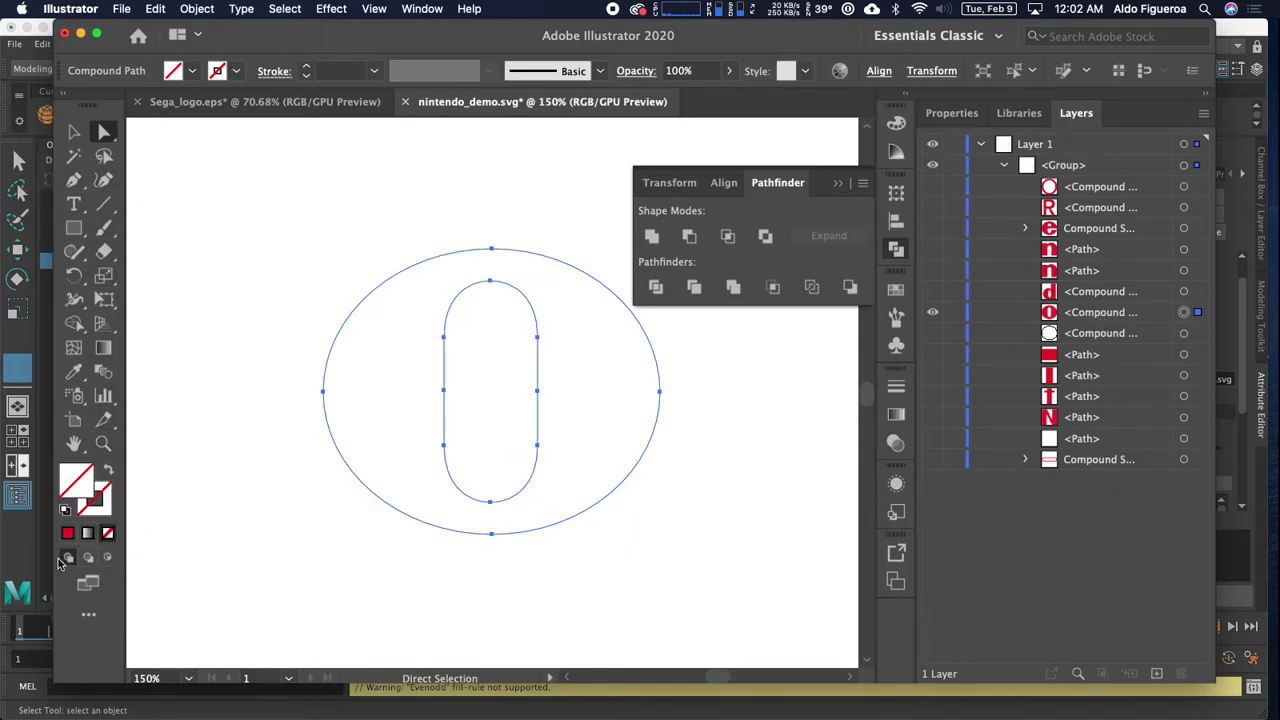
click(489, 247)
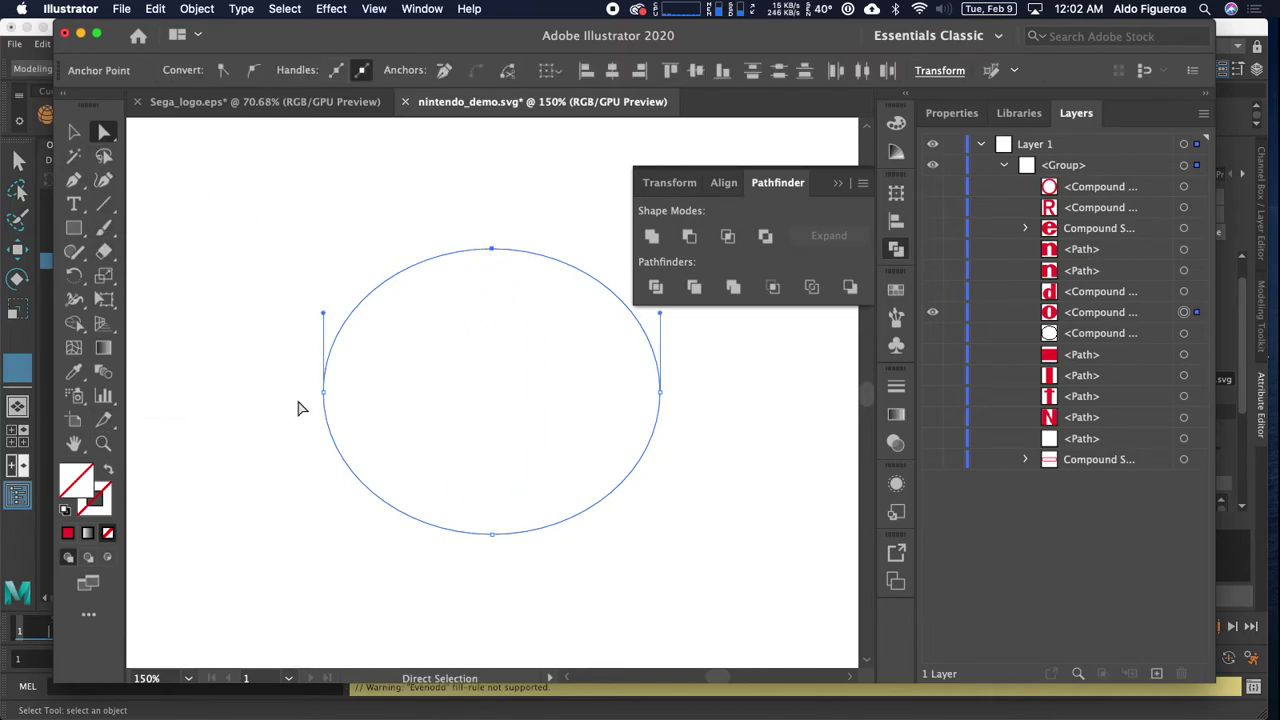
key(Delete)
click(326, 420)
key(Delete)
click(463, 592)
drag(463, 590, 509, 525)
key(Delete)
drag(704, 375, 628, 418)
key(Delete)
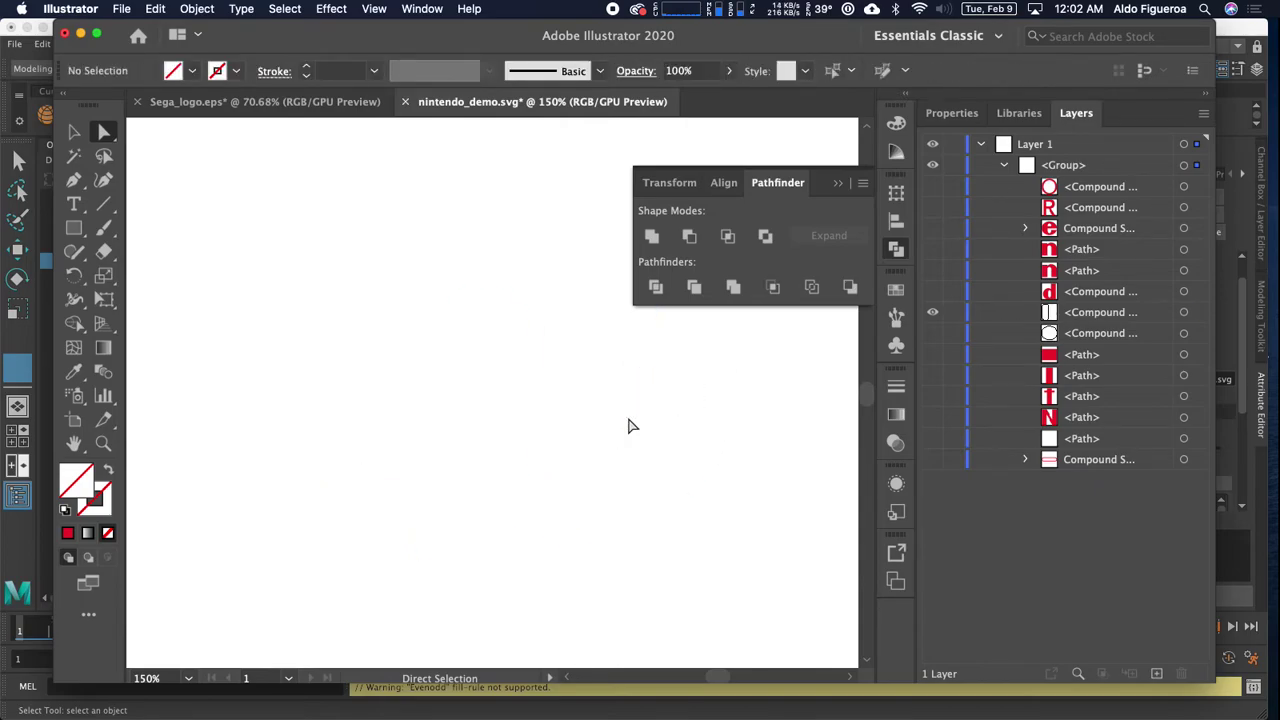
Show both o pieces, subtract the inner pill from the ellipse as a Minus Front compound shape and fill it red.
click(932, 333)
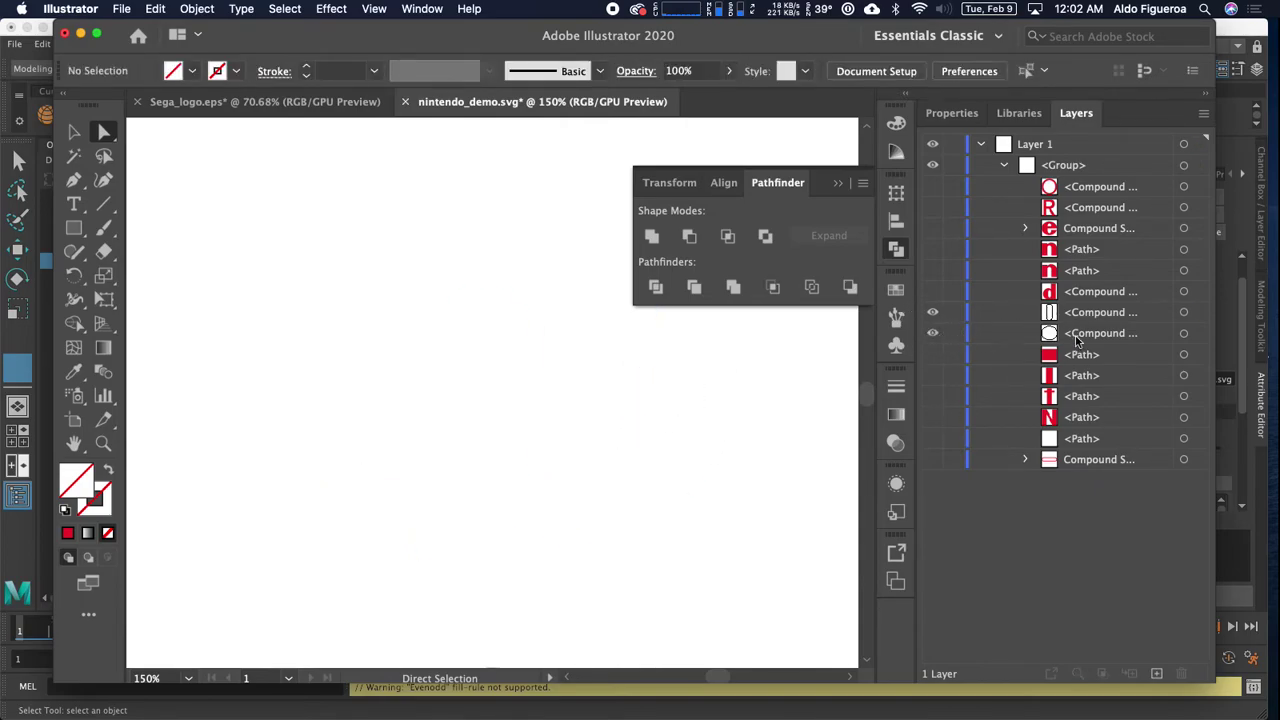
click(1183, 312)
shift+click(1183, 333)
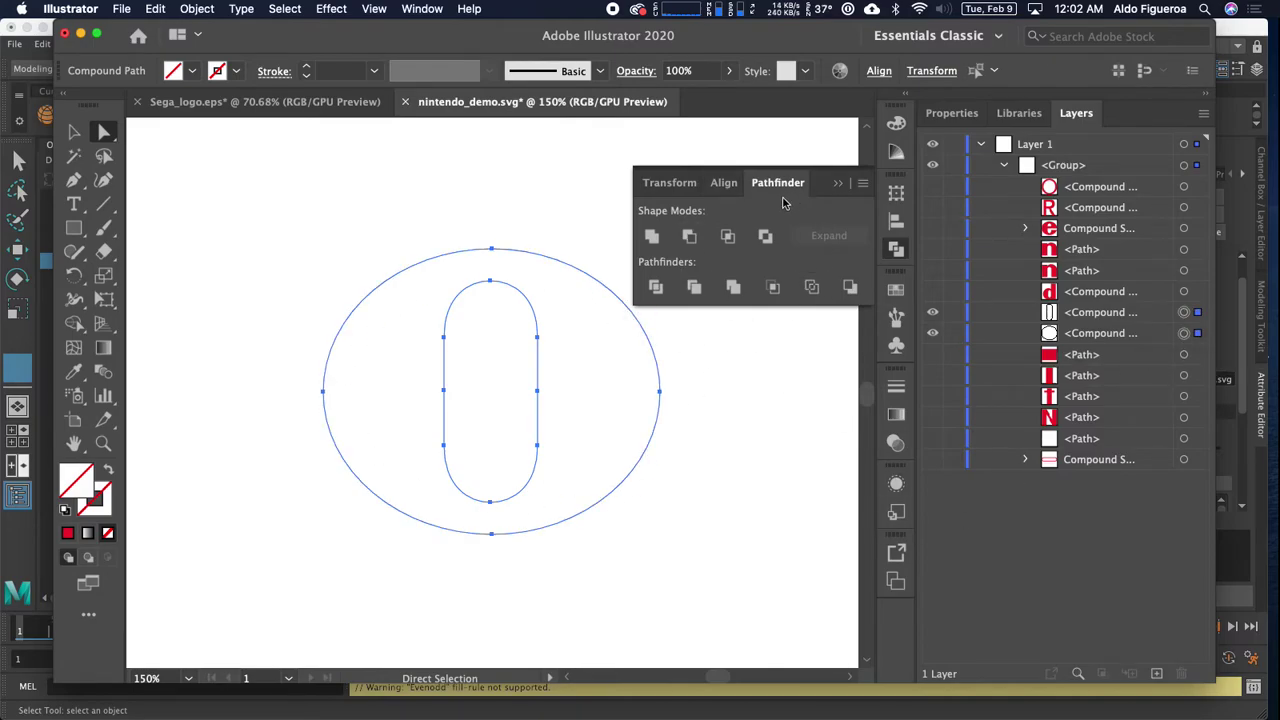
click(688, 241)
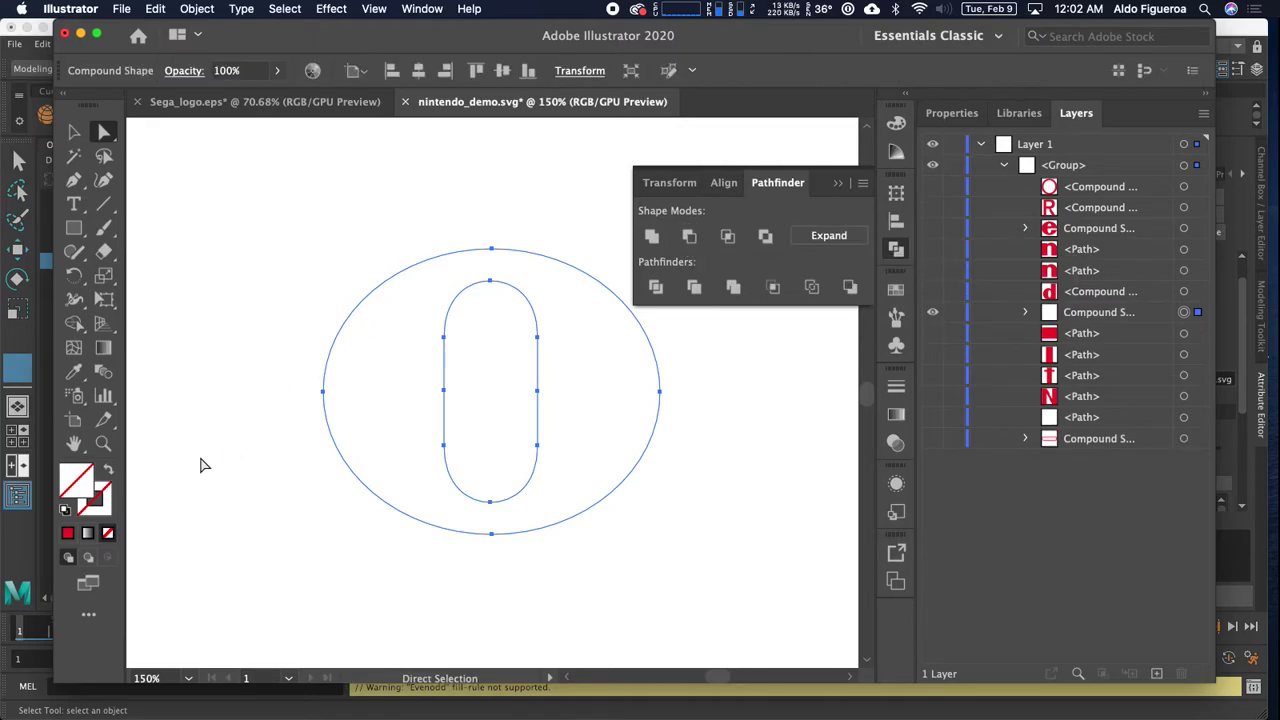
click(70, 533)
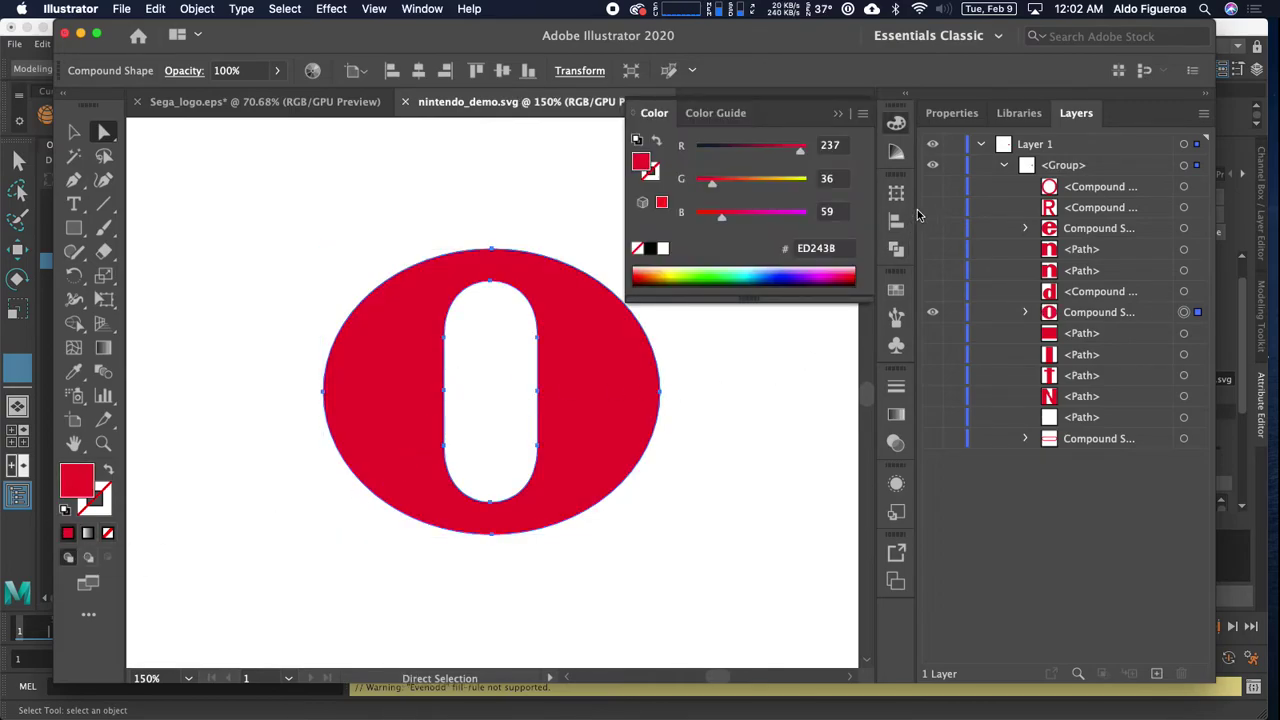
Show every logo path except the white inner pill, switch to Maya and reload nintendo_demo.svg into the SVG mesh.
drag(936, 187, 937, 291)
drag(933, 335, 937, 425)
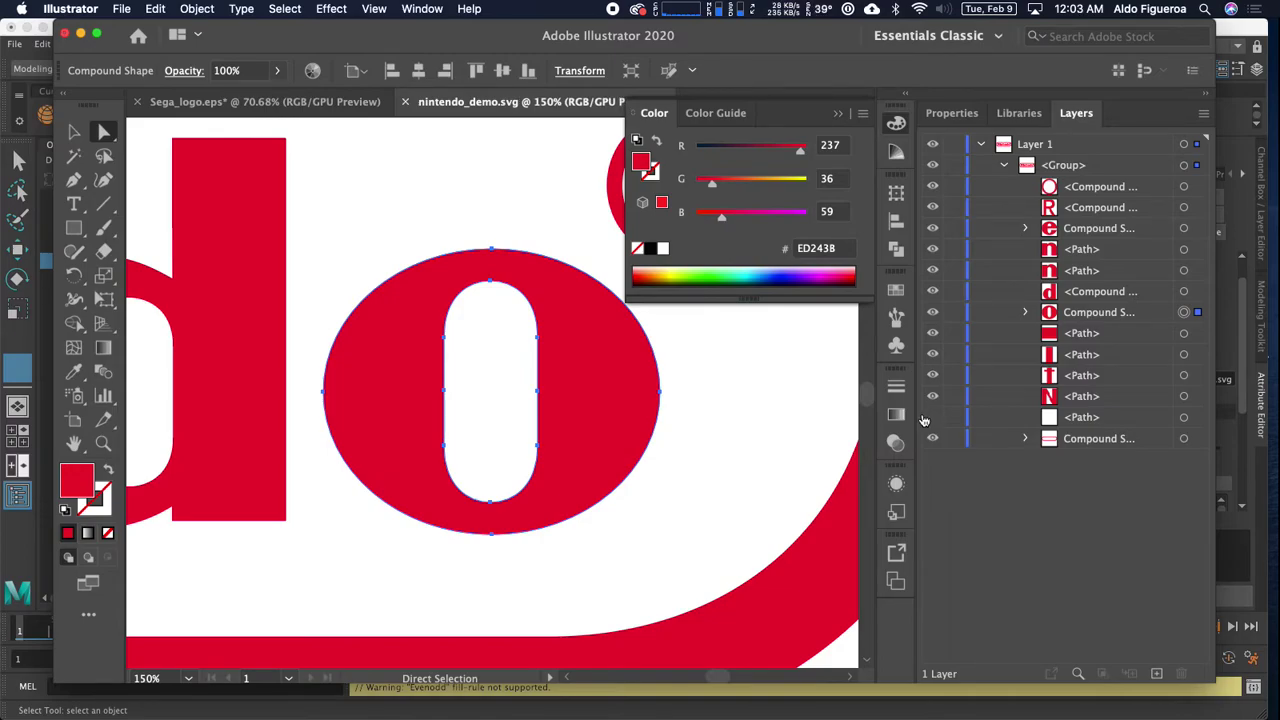
key(super+Tab)
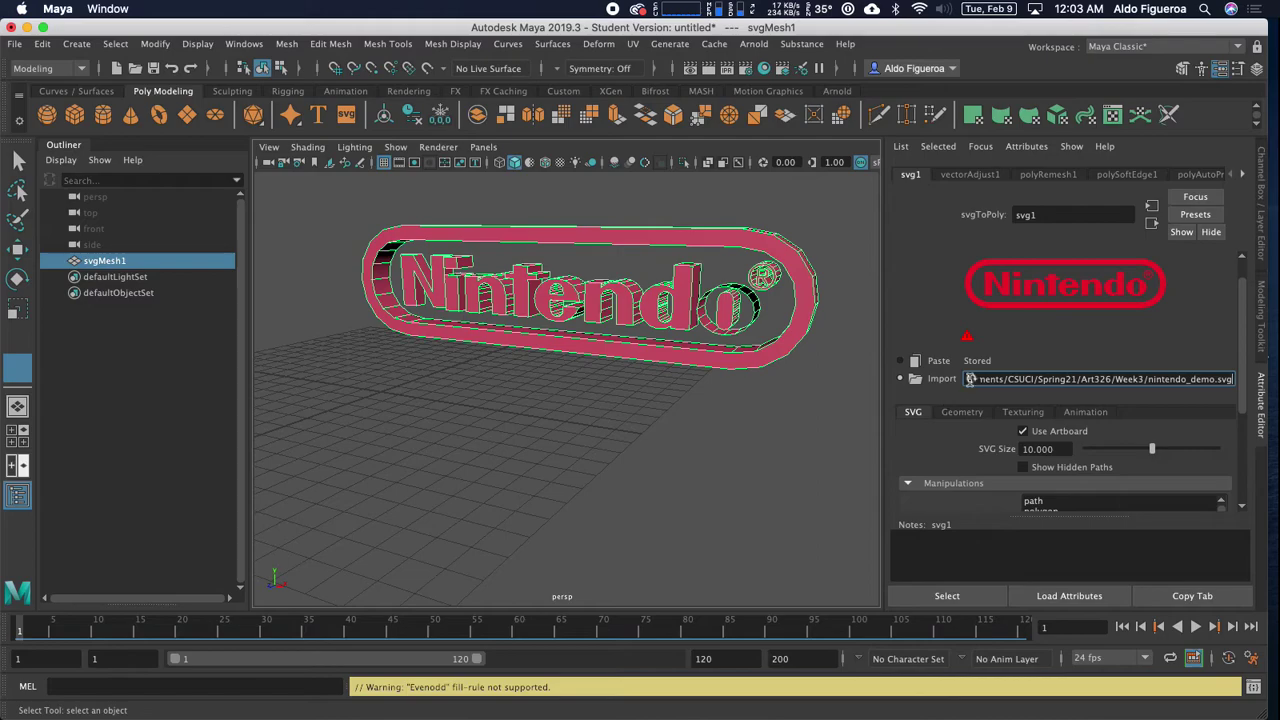
alt+drag(800, 395, 718, 376)
click(651, 362)
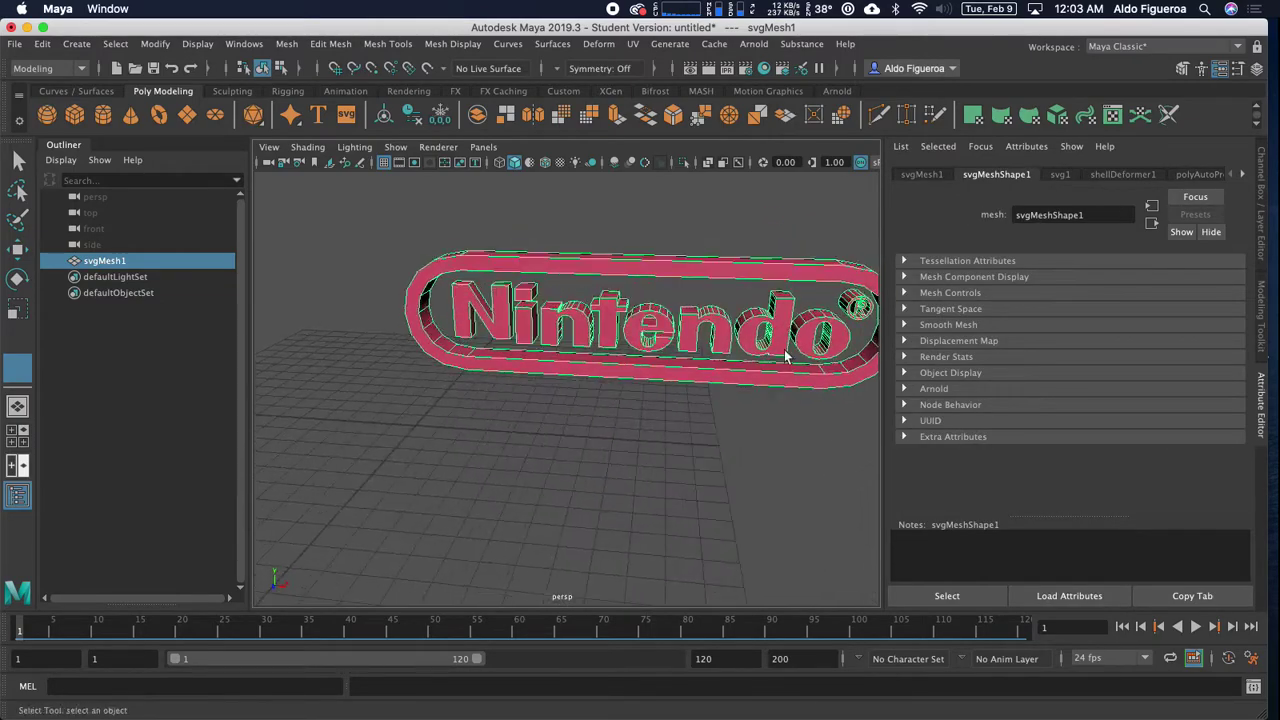
Go through the SVG node's list of paths and polygons to identify which part of the logo each one controls.
click(1060, 174)
scroll(1100, 435, down, 4)
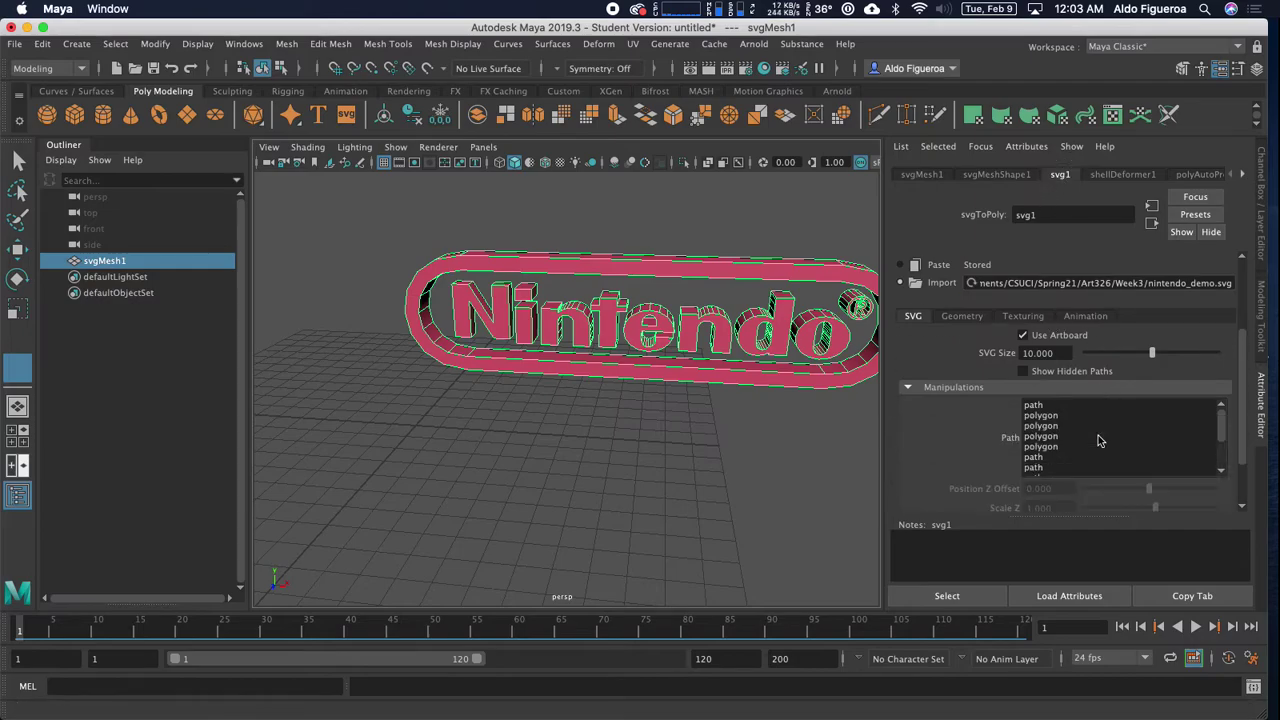
scroll(1104, 440, down, 5)
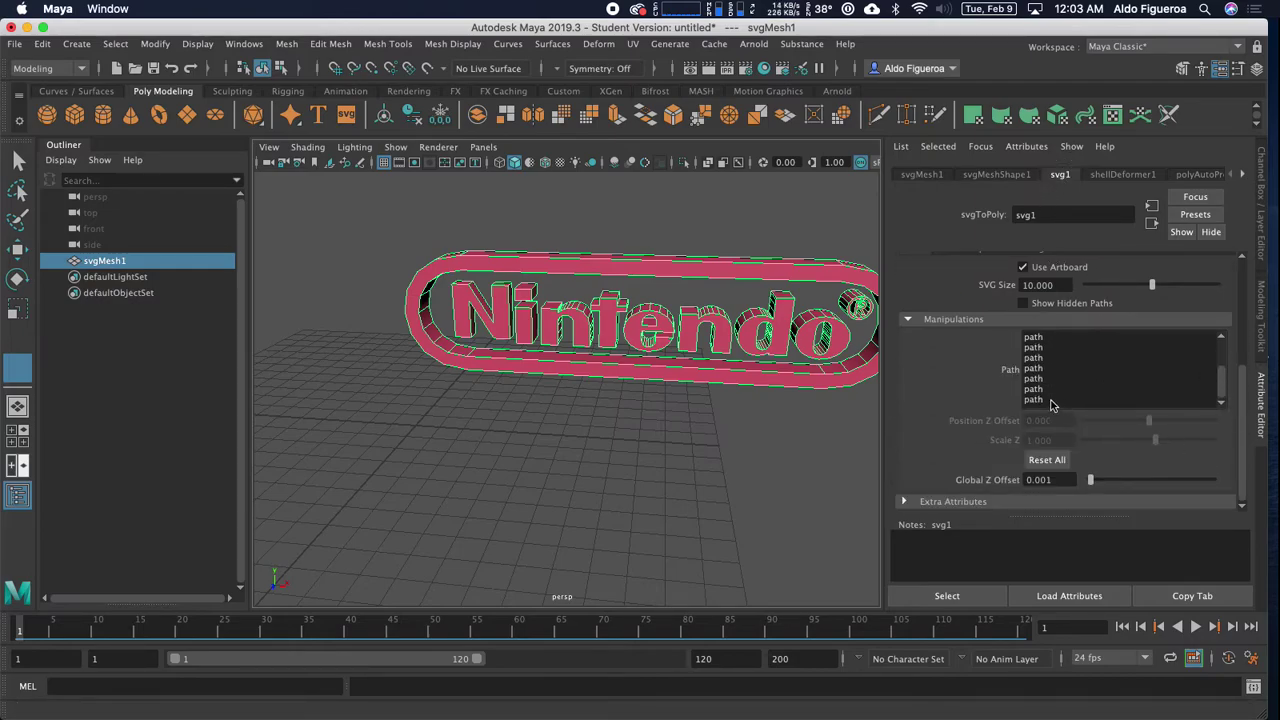
click(1050, 400)
click(1050, 378)
click(1048, 390)
click(1048, 368)
click(1049, 378)
click(1050, 357)
click(1050, 347)
click(1048, 338)
scroll(1050, 346, up, 2)
click(1049, 358)
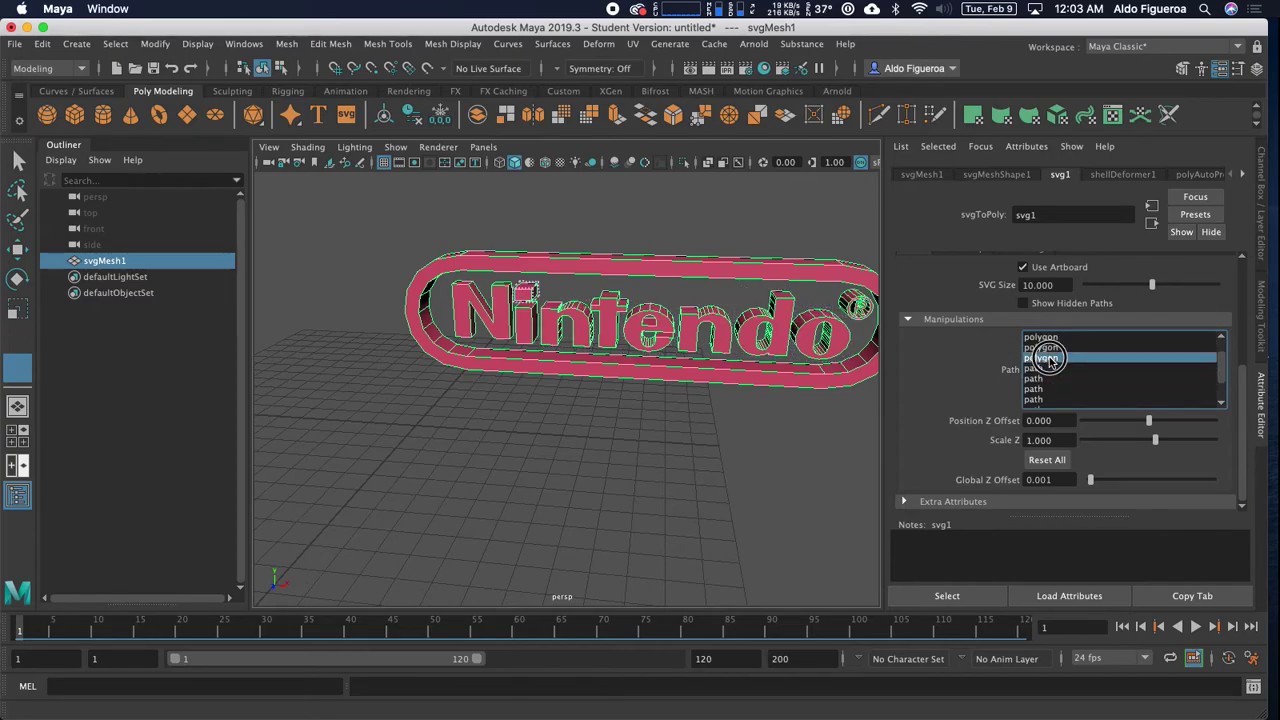
click(1055, 347)
click(1057, 338)
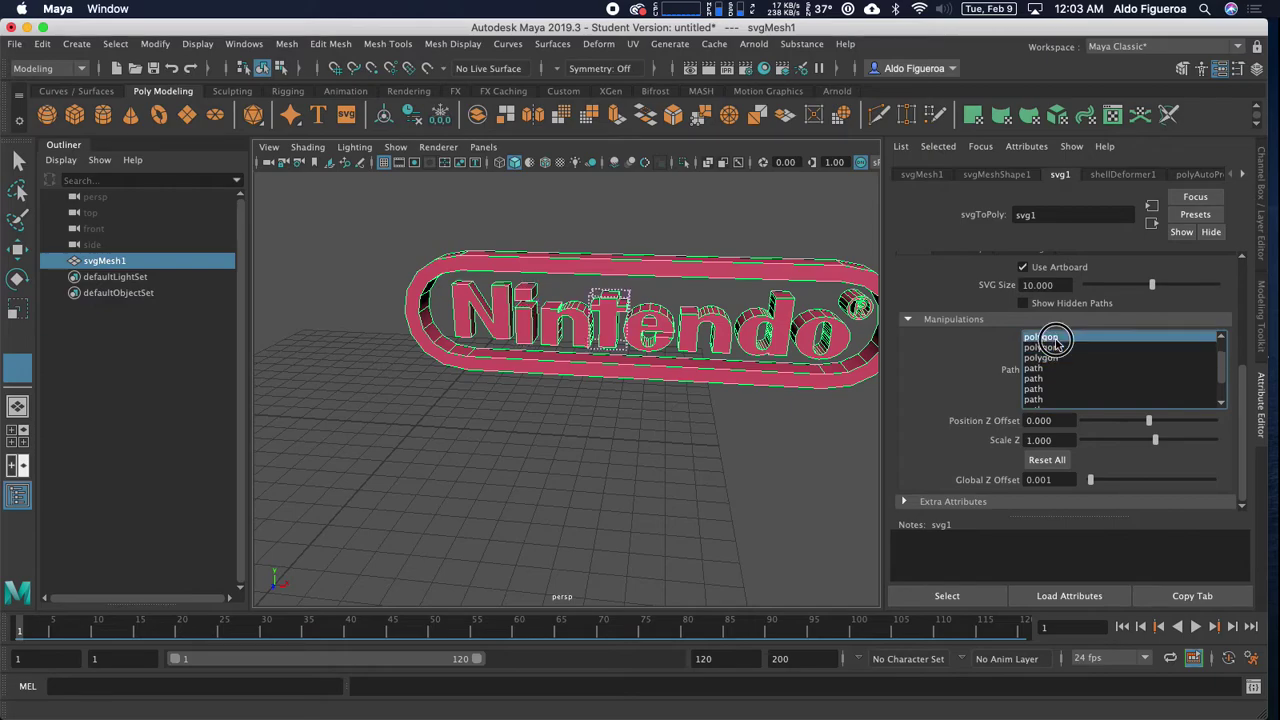
scroll(1058, 357, up, 3)
Set the Scale Z of the letter N's polygon to 1.
click(1057, 396)
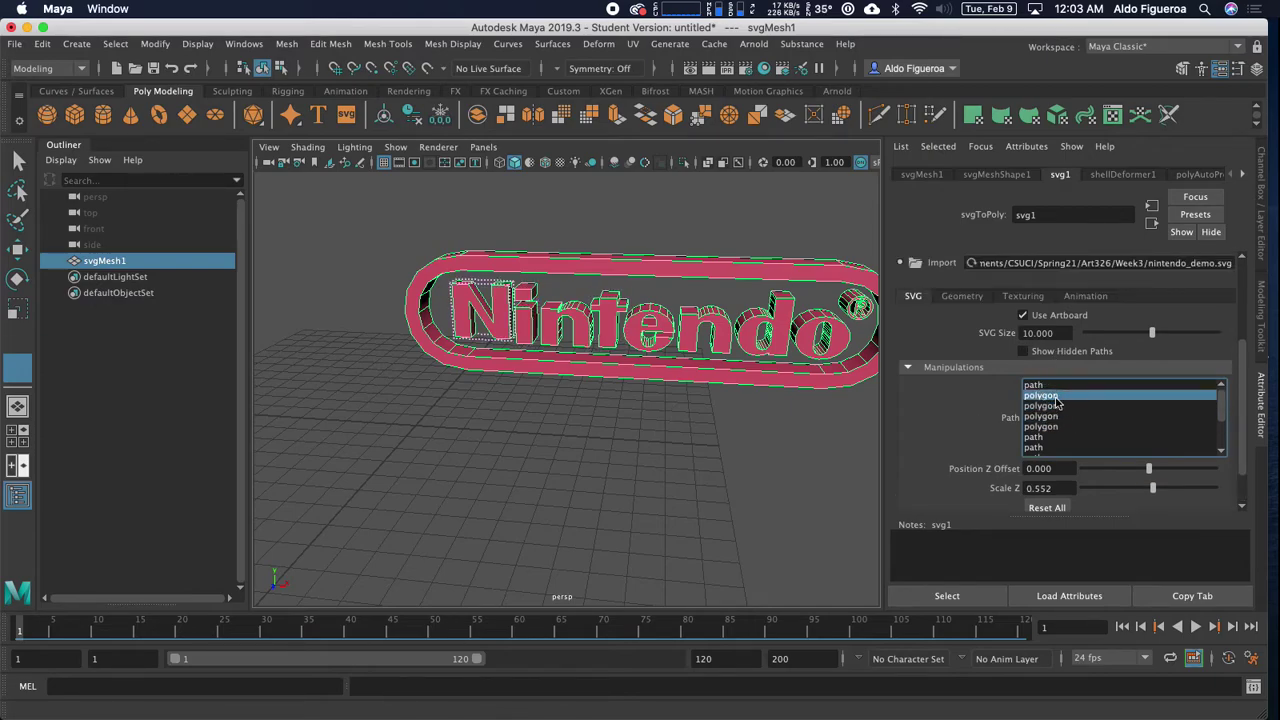
drag(1242, 435, 1240, 461)
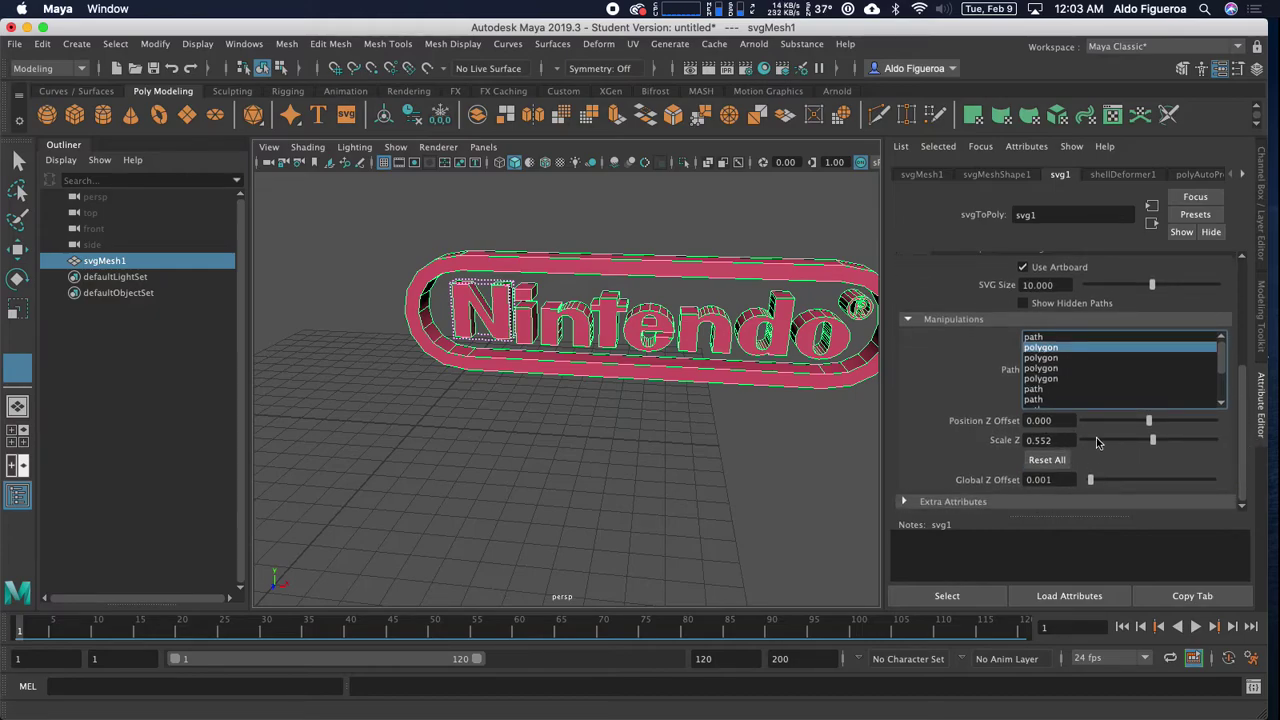
drag(1151, 445, 1157, 445)
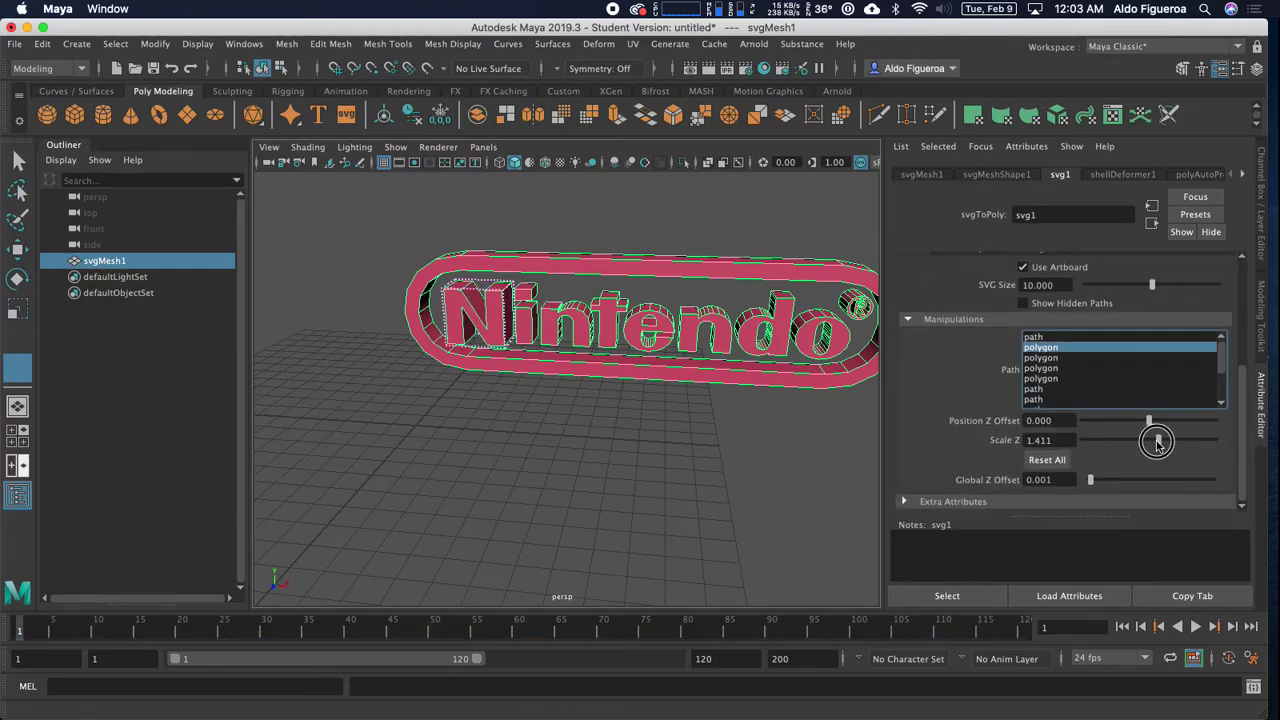
double_click(1035, 440)
text(1)
key(Return)
alt+drag(670, 389, 610, 407)
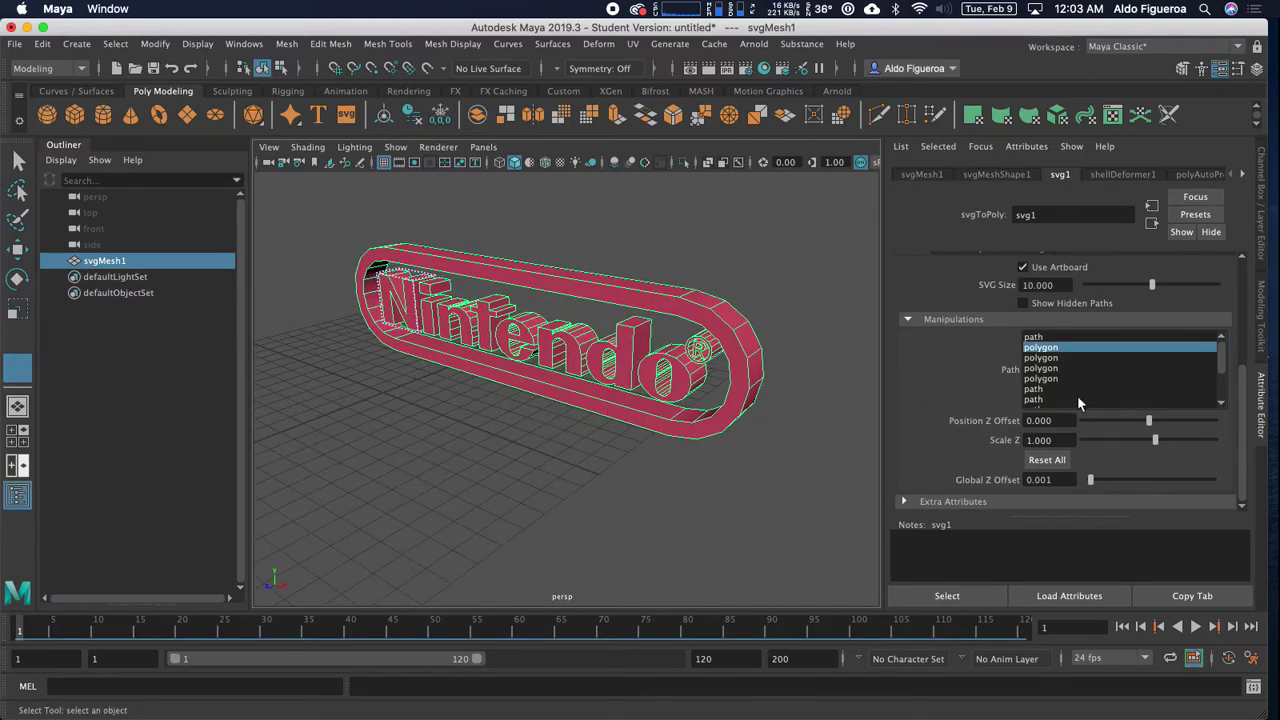
Try a curve resolution of 1 on the Nintendo mesh and view its outlines.
scroll(1072, 408, up, 2)
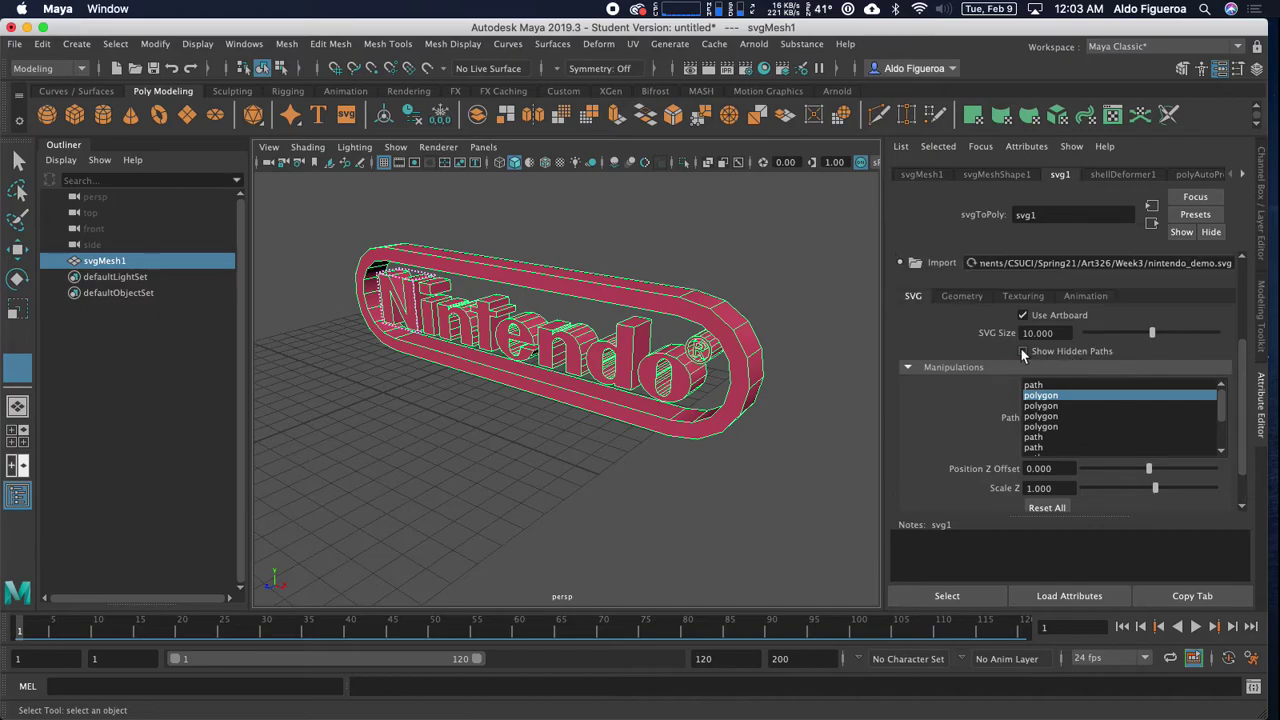
click(968, 297)
drag(1133, 338, 1090, 336)
alt+drag(812, 376, 697, 427)
click(720, 413)
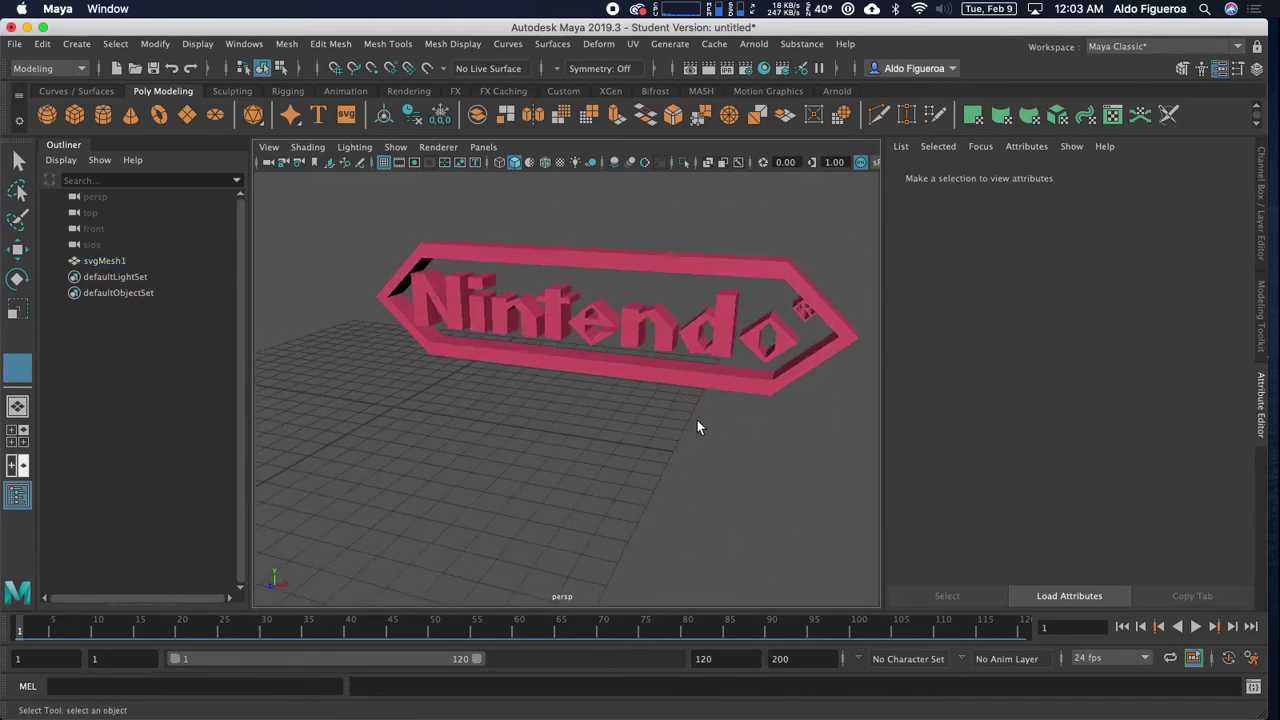
click(755, 376)
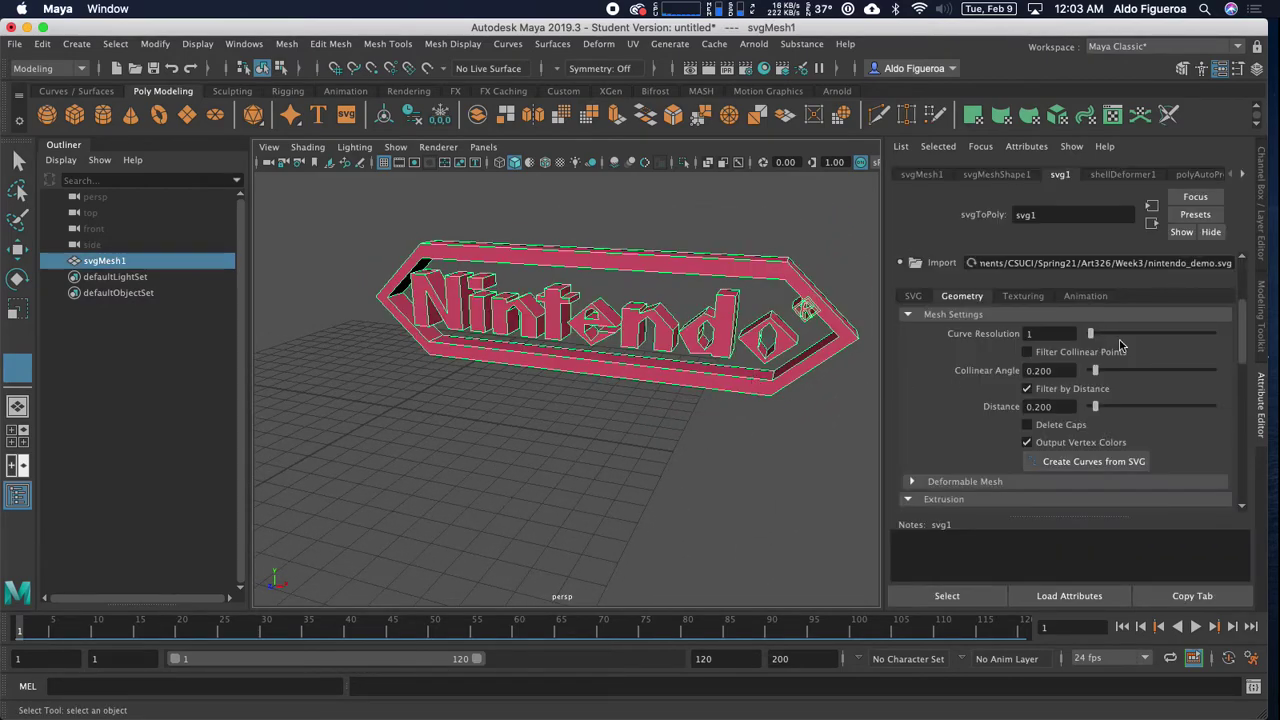
Raise the curve resolution of the Nintendo SVG mesh to 20.
drag(1093, 336, 1254, 363)
double_click(1046, 335)
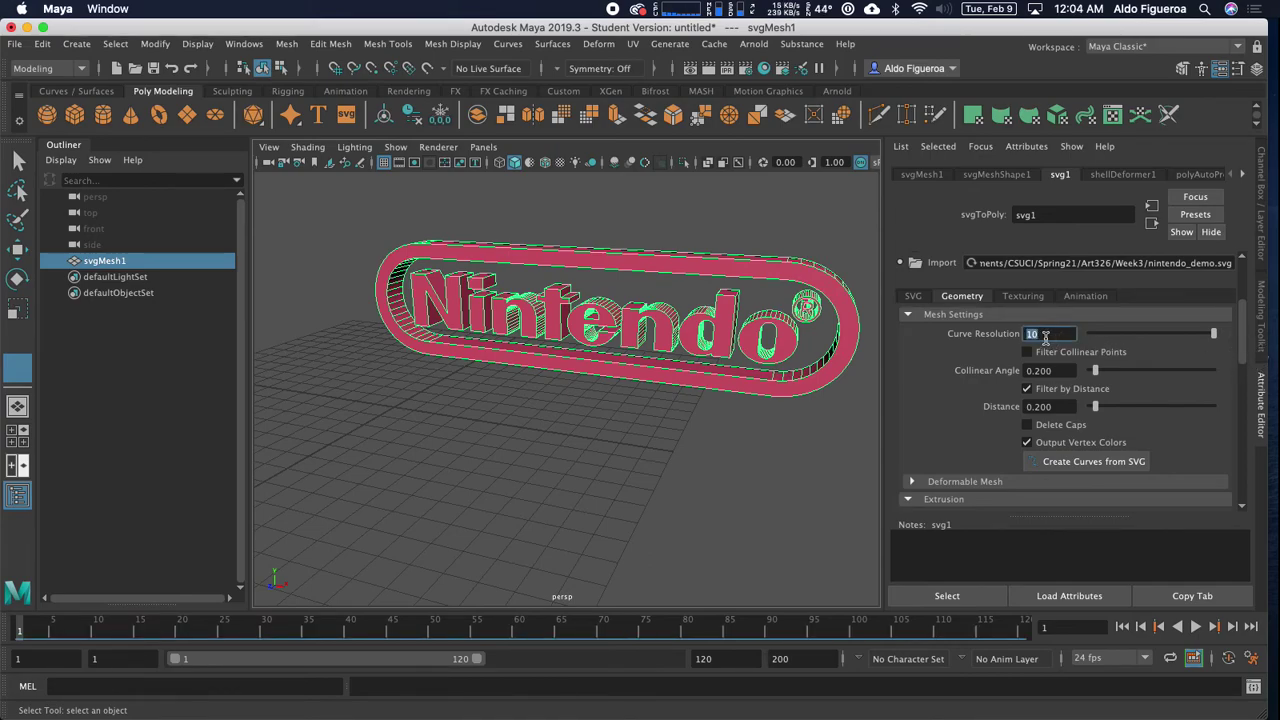
text(20)
key(Return)
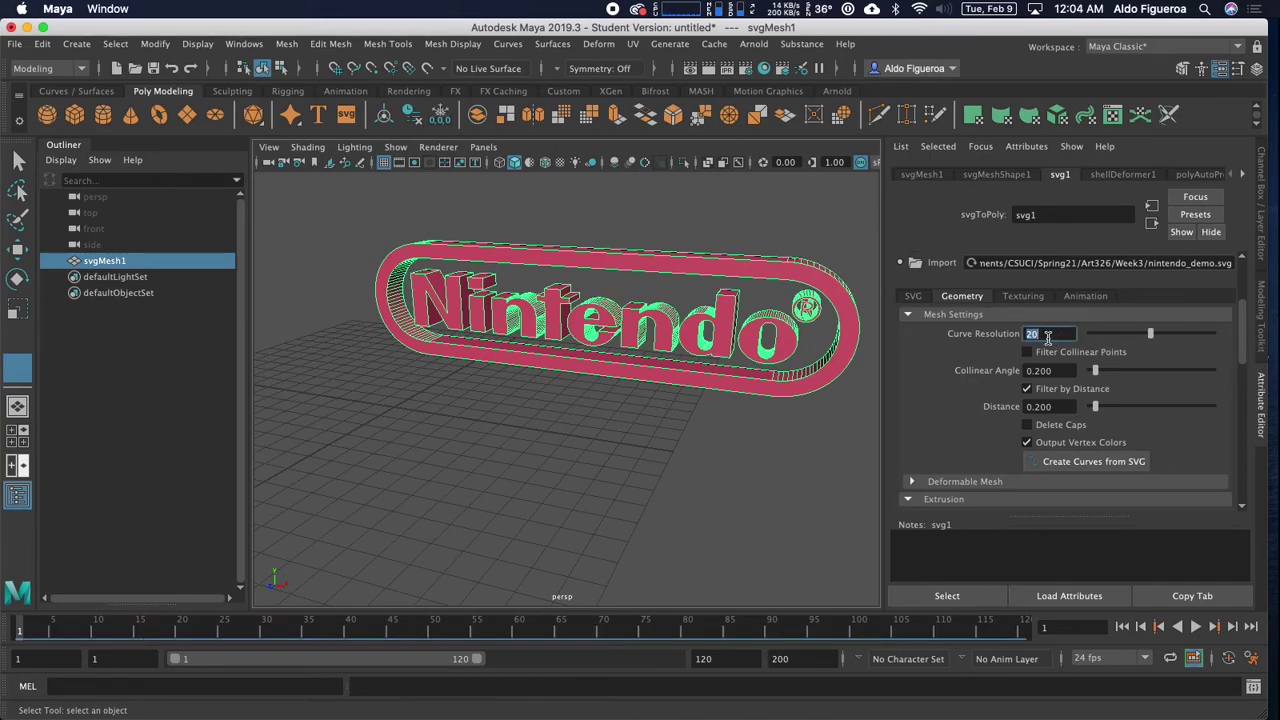
click(719, 430)
mouse_move(719, 430)
alt+mouse_down()
mouse_move(743, 414)
mouse_move(708, 420)
alt+mouse_up()
click(708, 420)
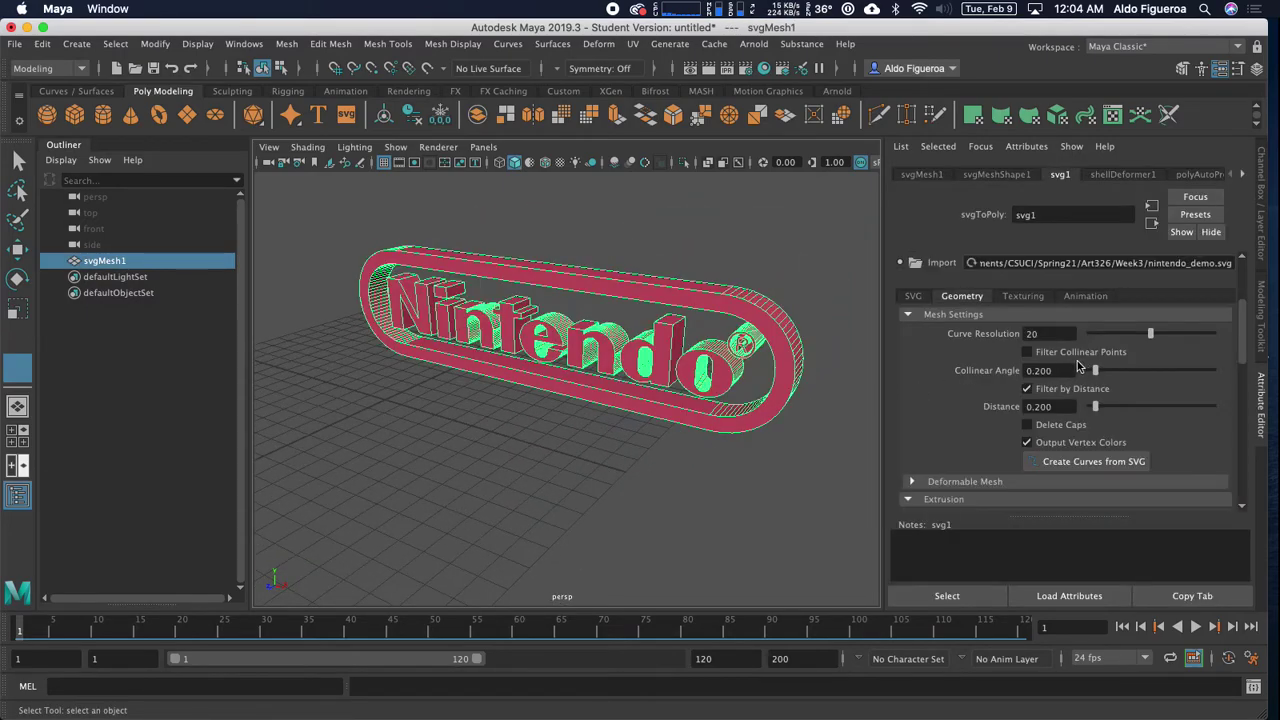
Enable an outer bevel on the Nintendo mesh.
scroll(994, 389, down, 2)
scroll(994, 395, down, 1)
scroll(994, 391, down, 6)
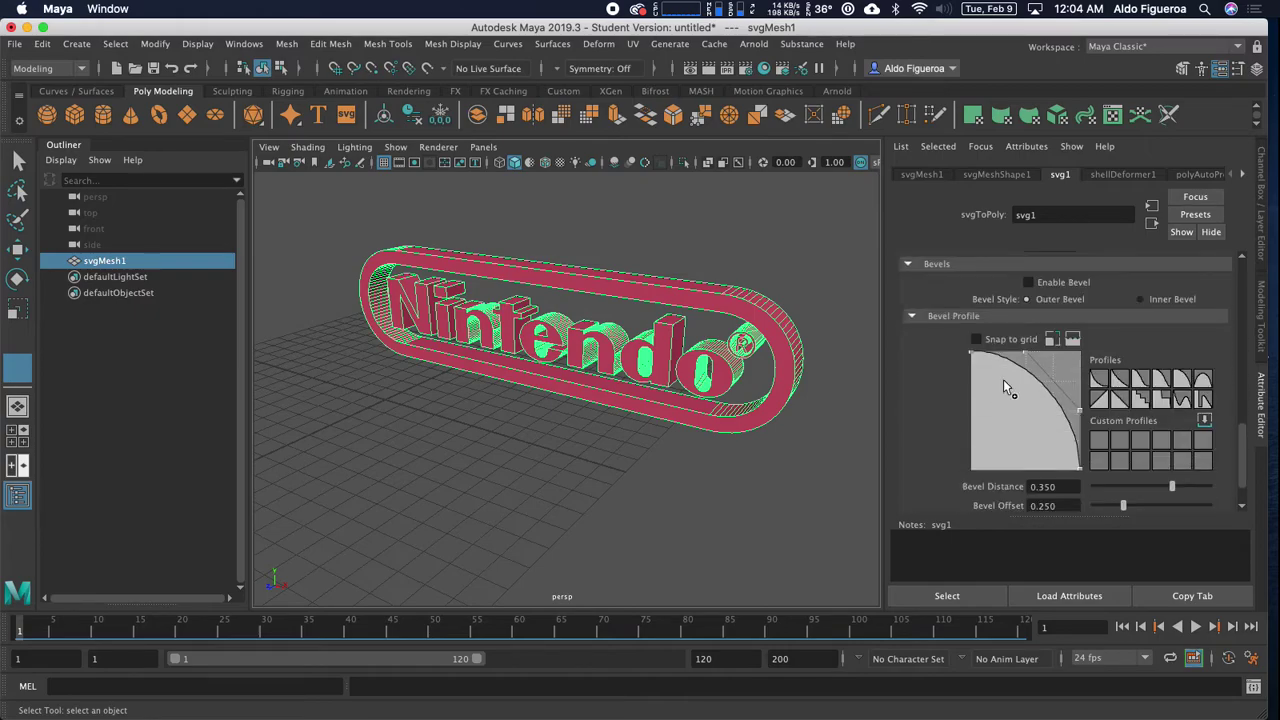
click(1028, 282)
alt+drag(805, 434, 818, 425)
Reduce the bevel distance to 0.042 and inspect the edges around the letter o.
scroll(992, 414, down, 1)
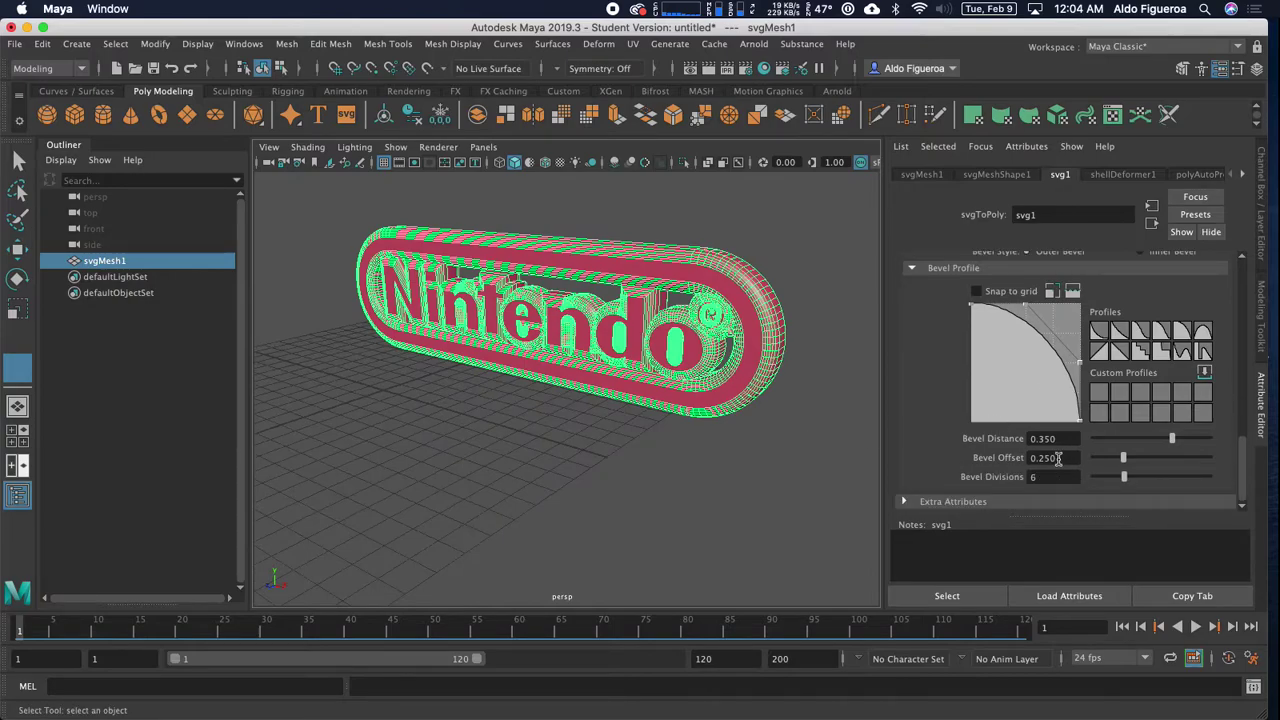
drag(1172, 443, 1152, 445)
scroll(755, 306, up, 8)
alt+drag(750, 320, 660, 355)
alt+middle_drag(660, 355, 574, 360)
alt+middle_drag(652, 333, 615, 373)
alt+drag(632, 370, 654, 320)
scroll(716, 342, down, 3)
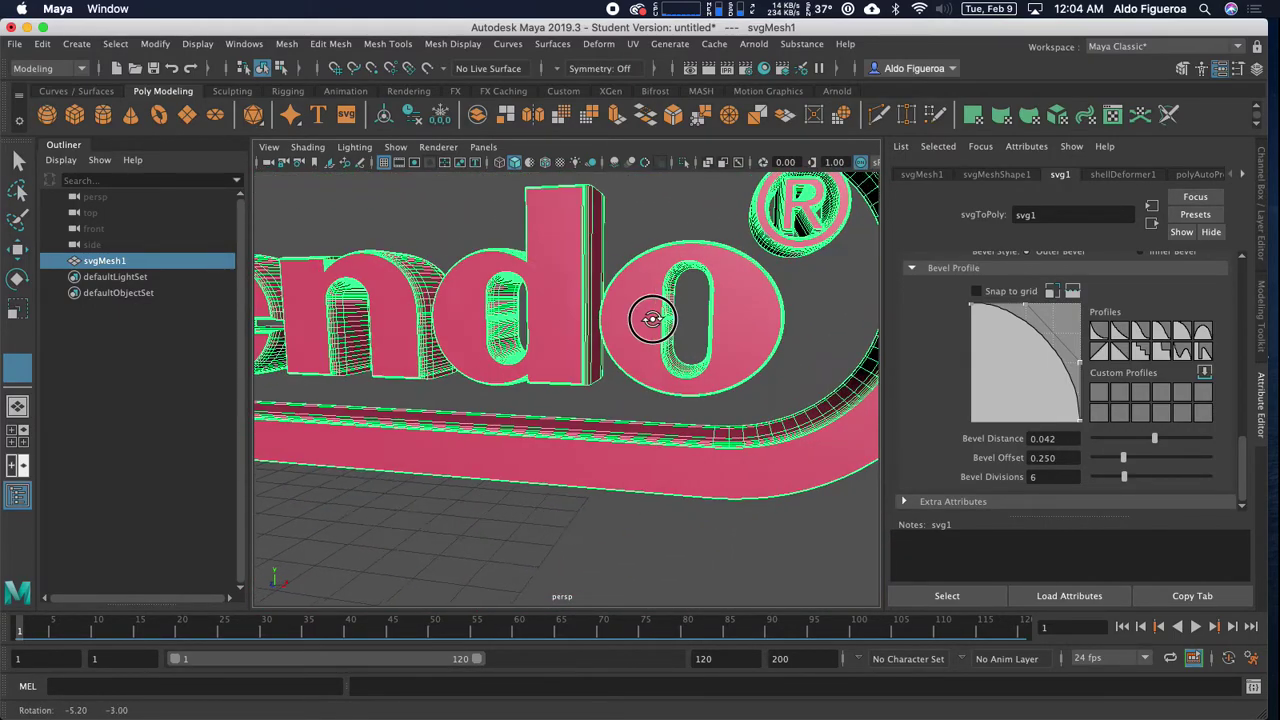
Lower the bevel offset to 0.106 and check the border's beveled edge up close and from the front.
drag(1120, 458, 1115, 484)
alt+drag(862, 426, 669, 366)
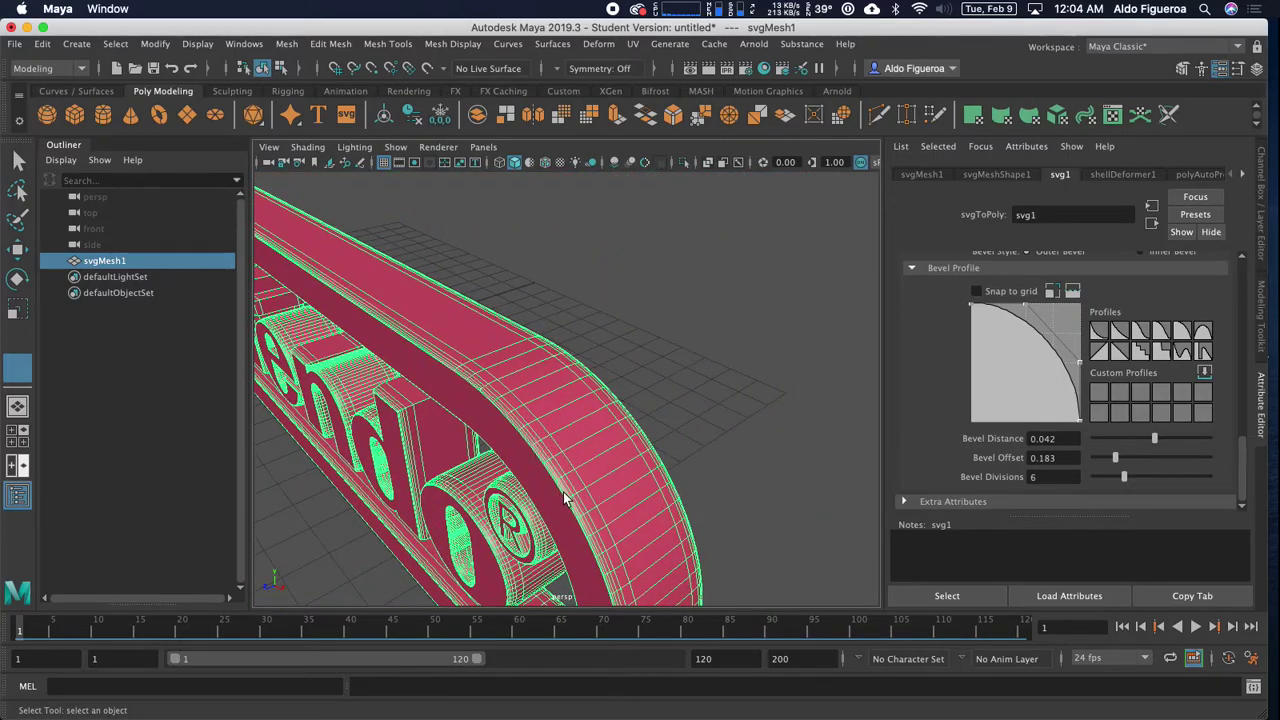
mouse_move(1118, 463)
mouse_down()
mouse_move(1141, 455)
mouse_move(1096, 476)
mouse_move(1106, 483)
mouse_up()
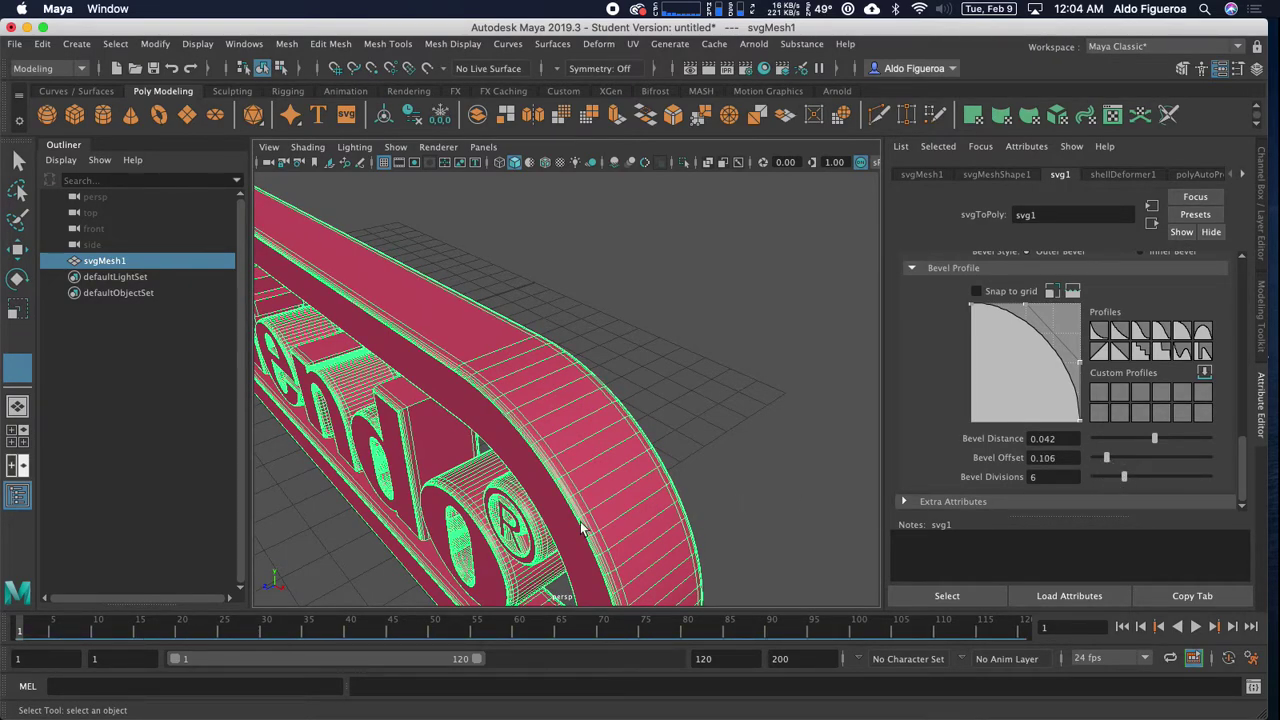
alt+drag(579, 537, 683, 474)
alt+middle_drag(683, 474, 681, 483)
alt+right_drag(681, 483, 586, 466)
alt+drag(586, 466, 656, 440)
click(602, 465)
click(656, 436)
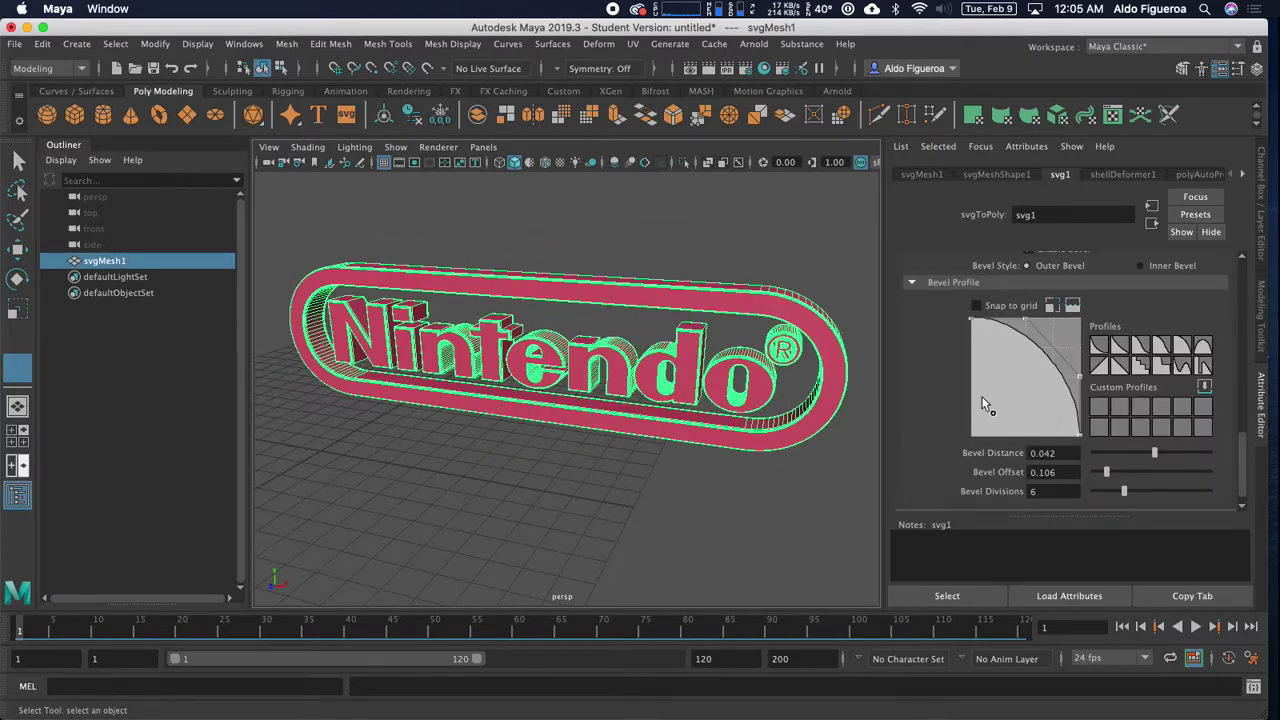
scroll(942, 406, up, 10)
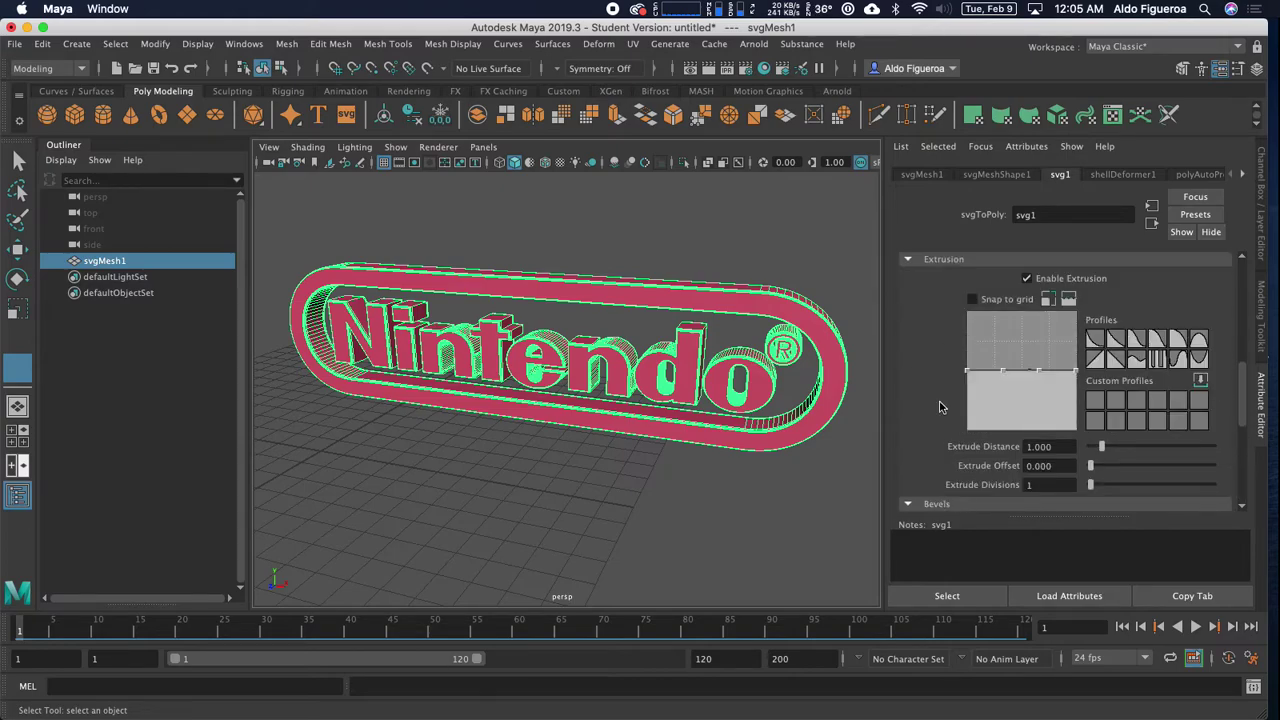
Show the texturing settings of the Nintendo SVG mesh and examine the extruded logo from several angles and distances.
scroll(940, 406, up, 5)
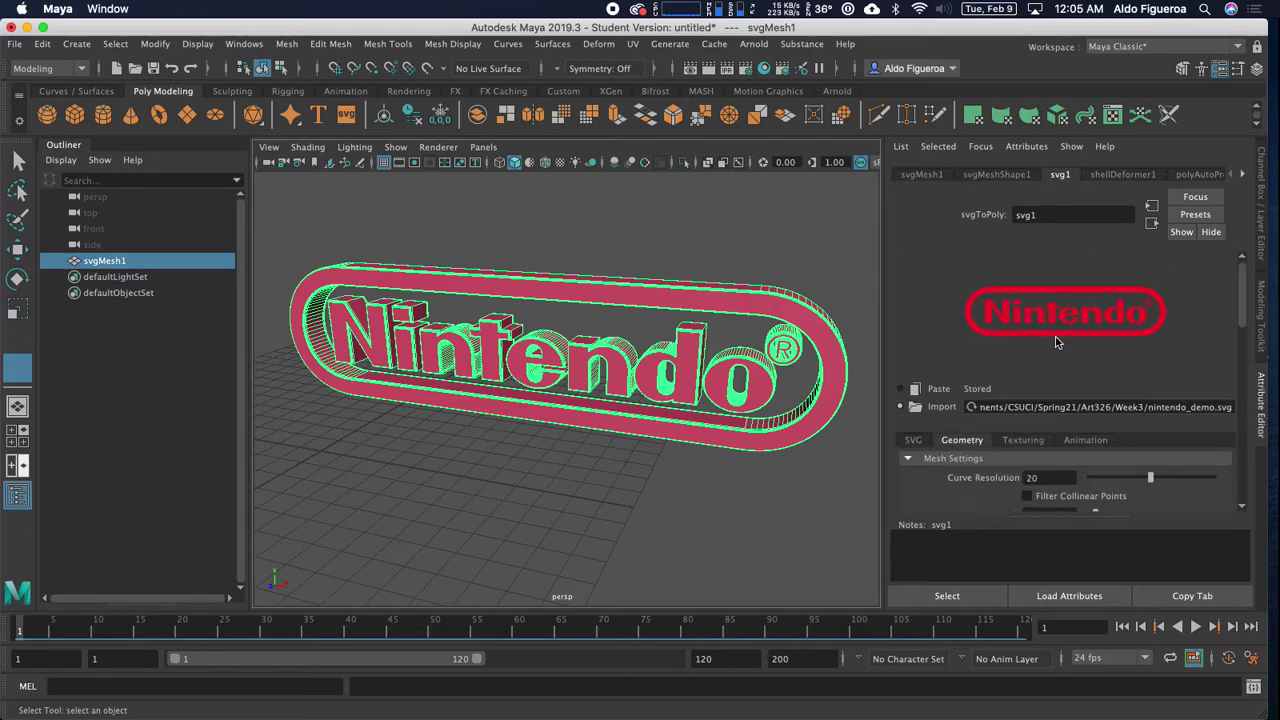
alt+drag(776, 334, 738, 298)
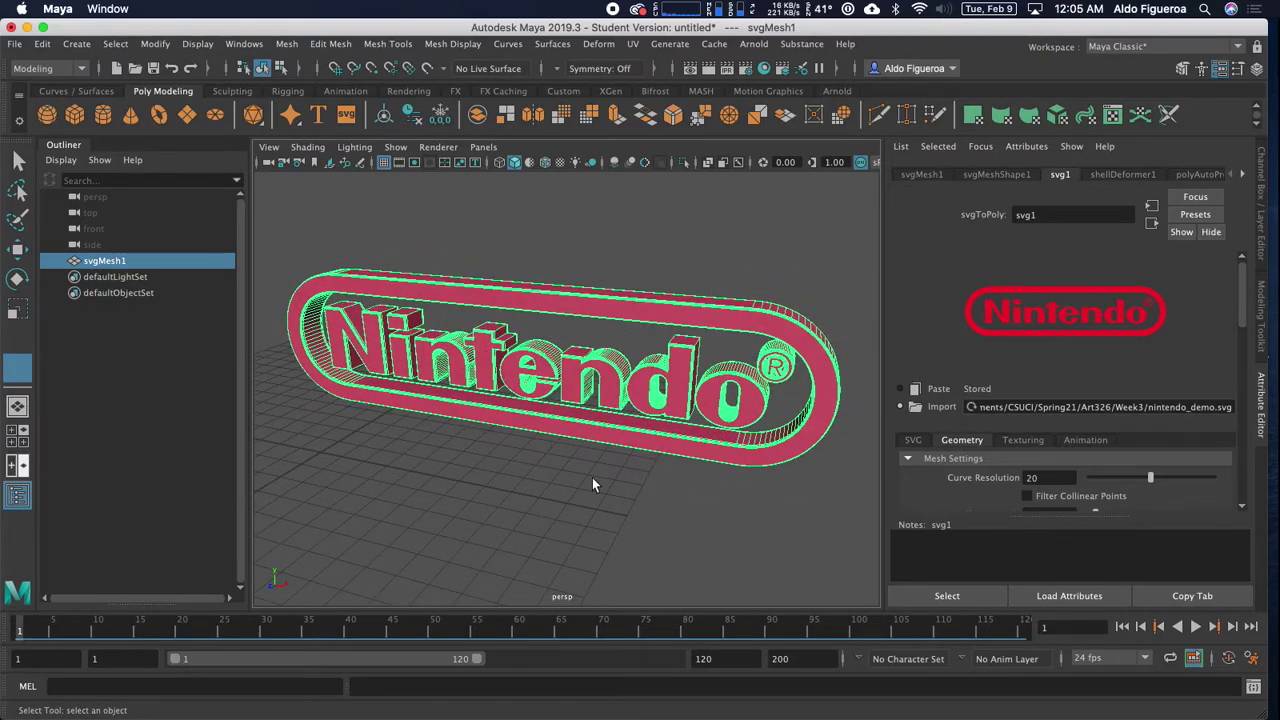
click(614, 451)
click(838, 402)
scroll(1221, 467, down, 3)
click(1020, 344)
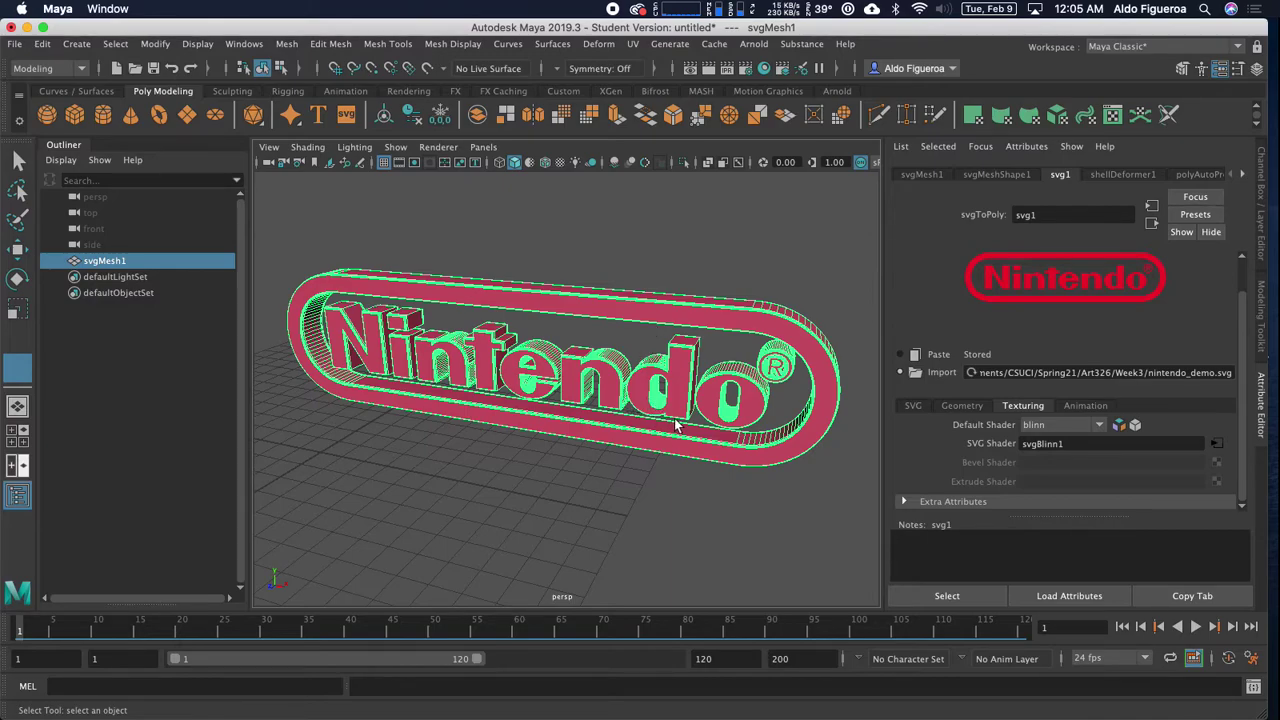
alt+drag(655, 483, 714, 481)
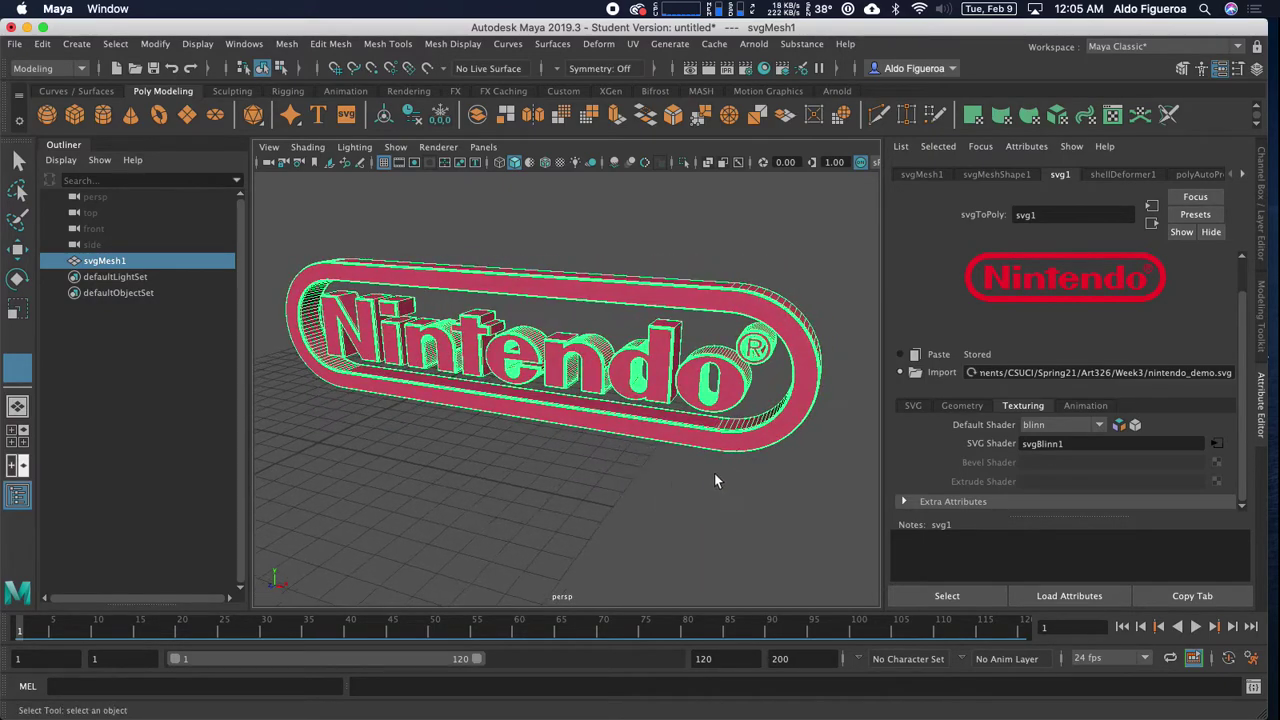
scroll(698, 464, up, 3)
scroll(698, 463, down, 5)
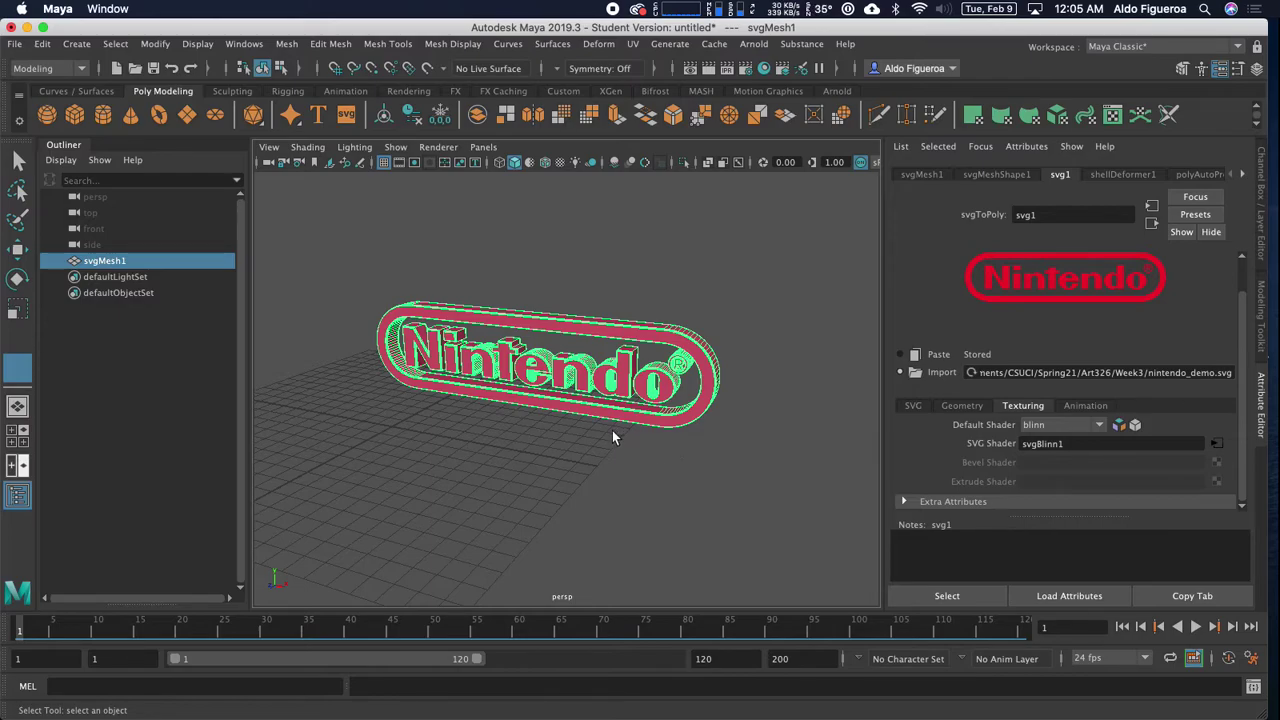
scroll(612, 430, up, 2)
alt+drag(600, 438, 573, 483)
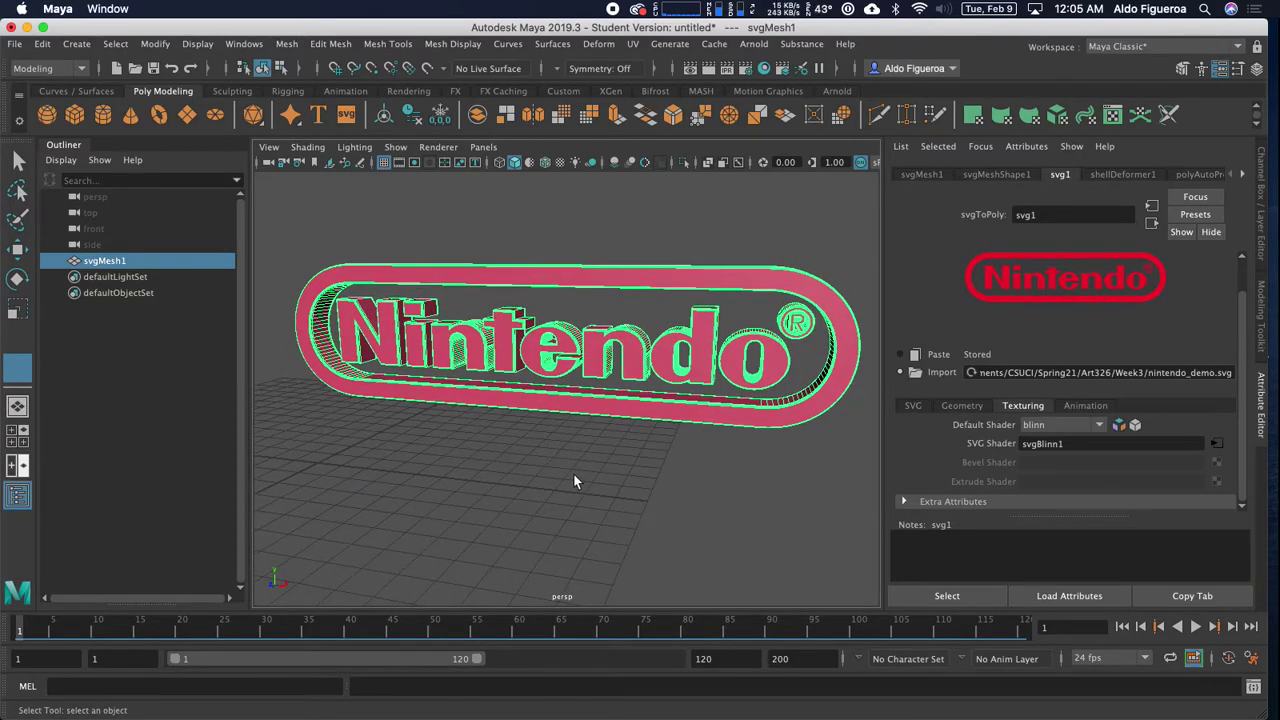